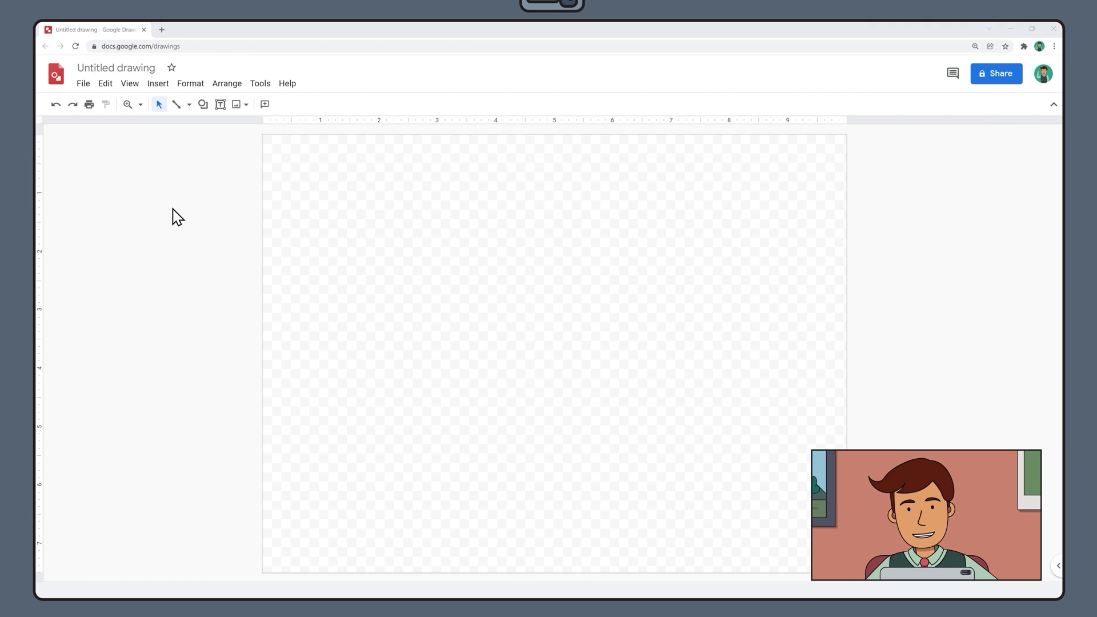
- Rename the untitled drawing as Summer Beach Scene
{"action": "left_click", "coordinate": [111, 66]}
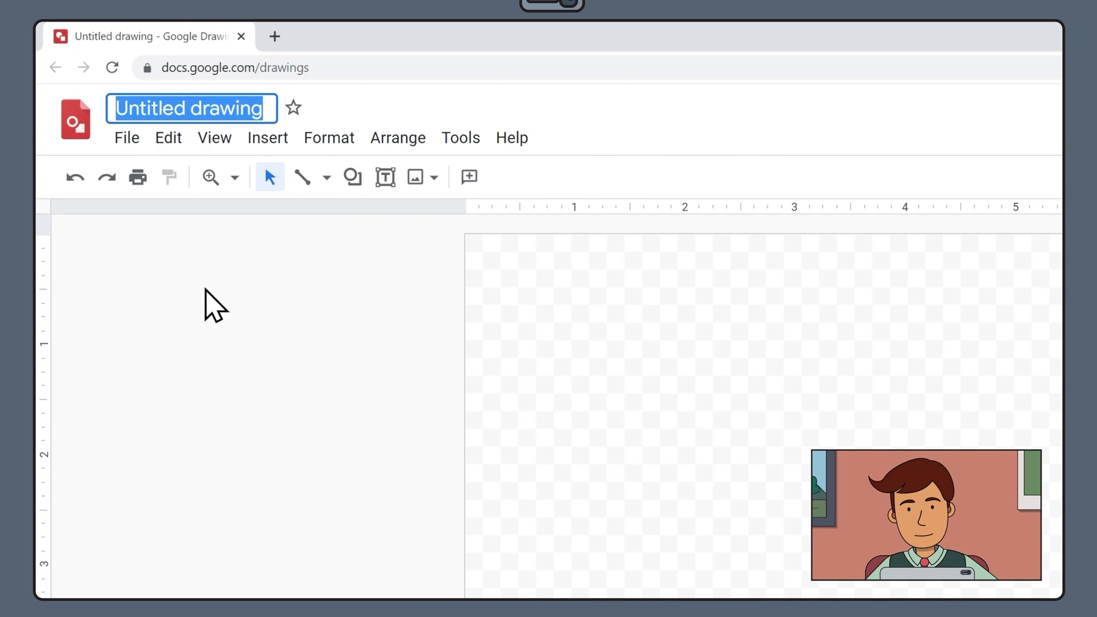
{"action": "type", "text": "Summe"}
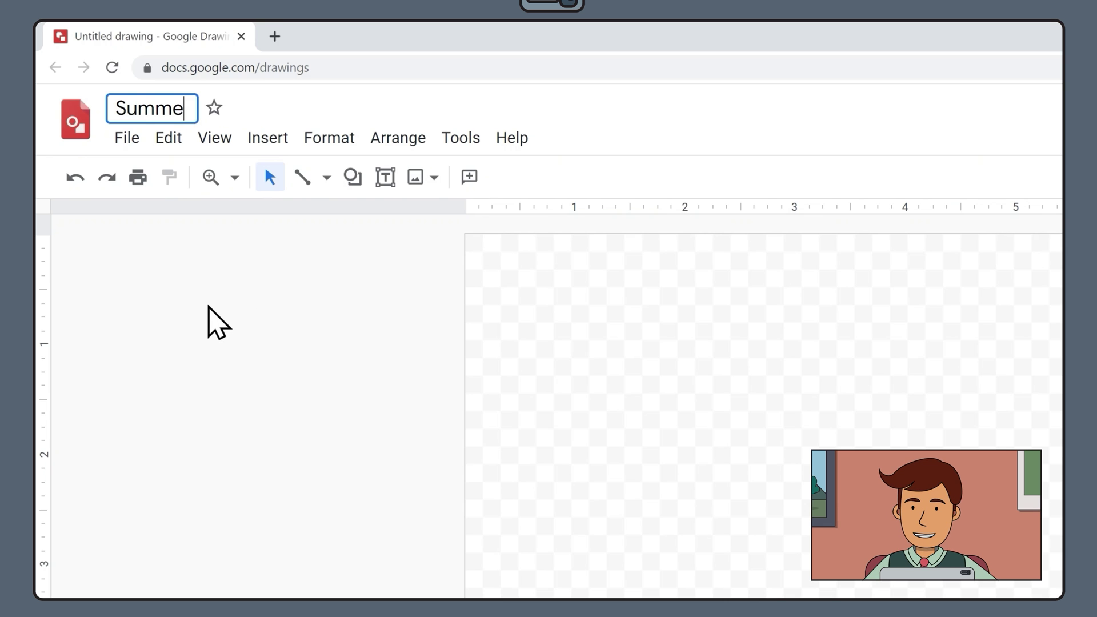
{"action": "type", "text": "r Beach Sc"}
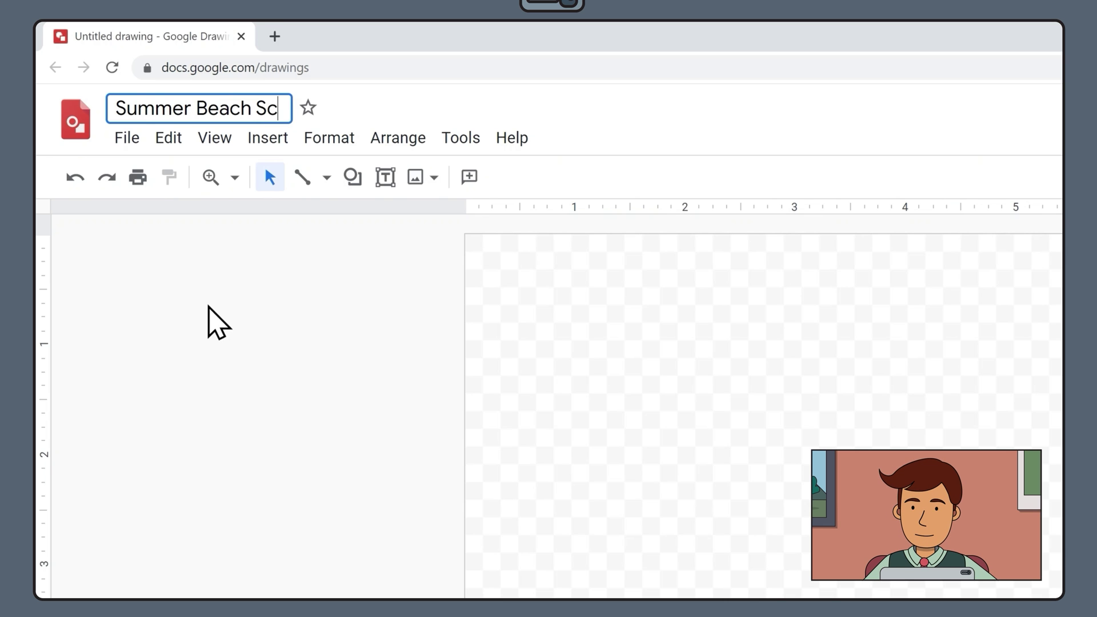
{"action": "type", "text": "ene"}
{"action": "key", "text": "Return"}
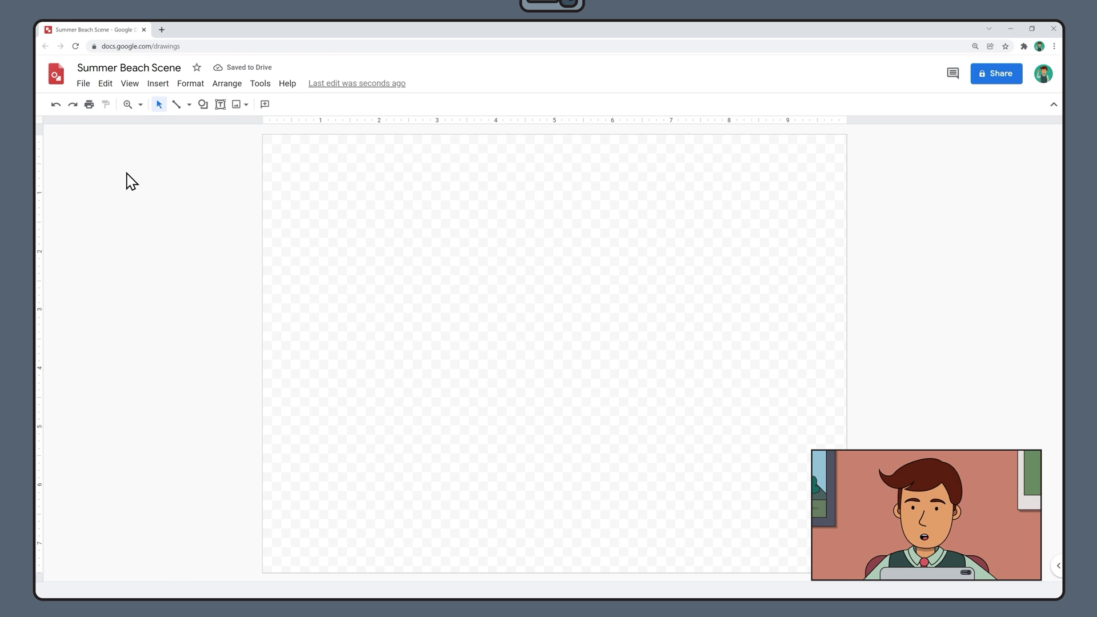
- Set the drawing's page size to Widescreen 16:9
{"action": "left_click", "coordinate": [84, 85]}
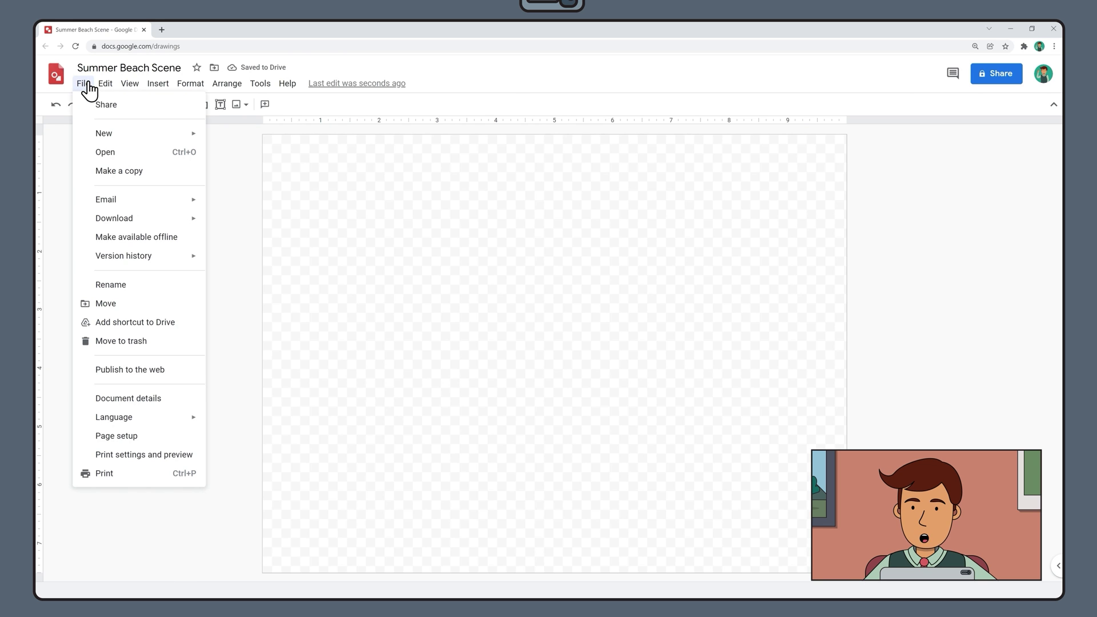
{"action": "left_click", "coordinate": [153, 440]}
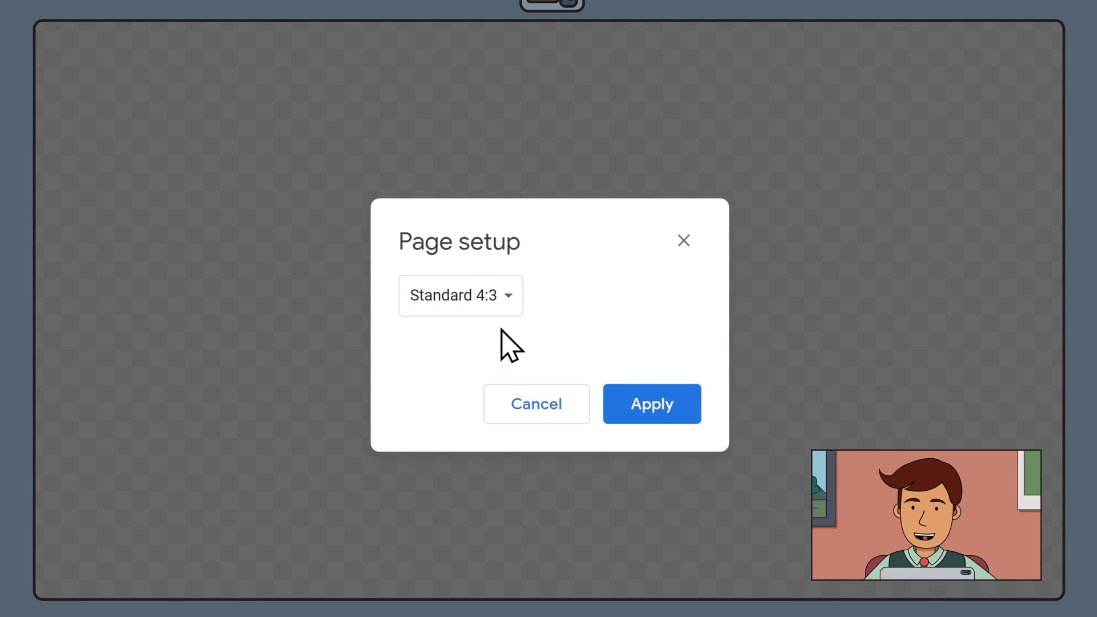
{"action": "left_click", "coordinate": [507, 299]}
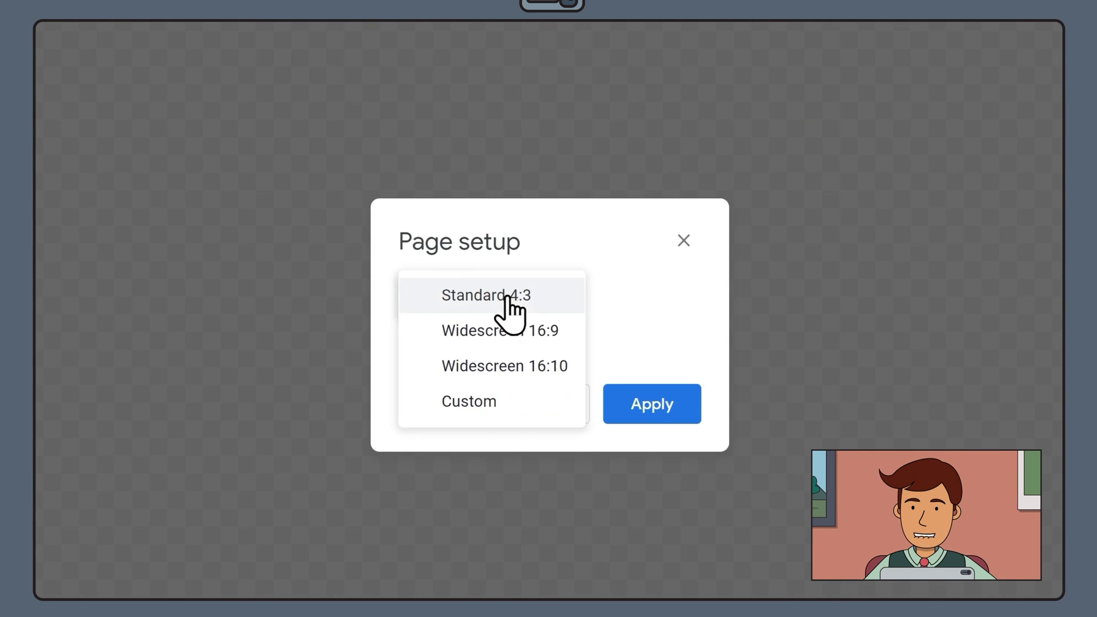
{"action": "left_click", "coordinate": [581, 330]}
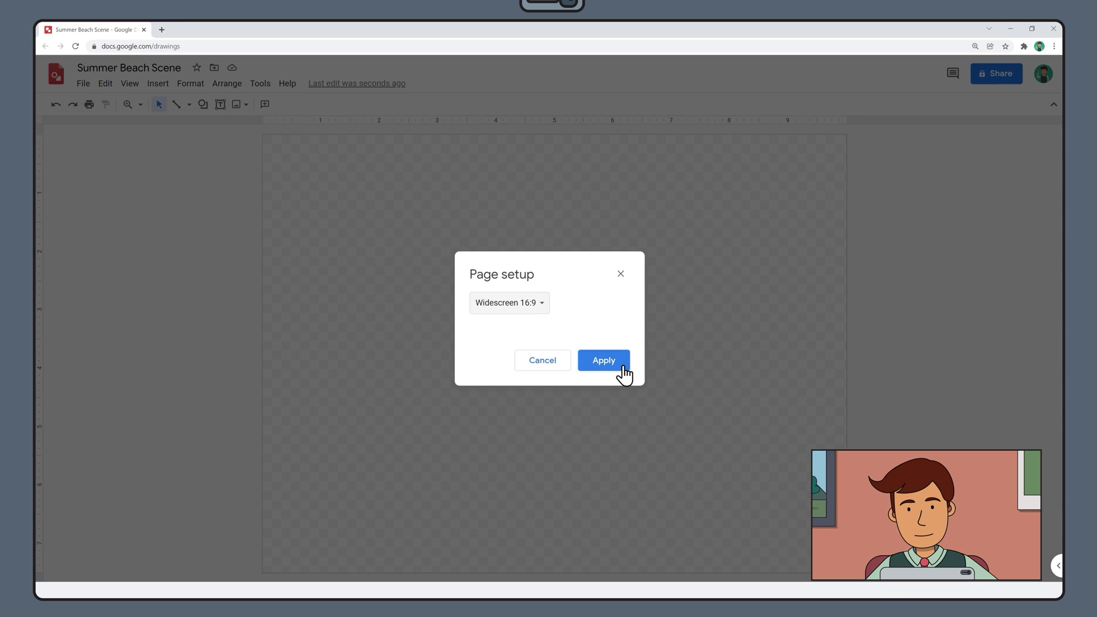
{"action": "left_click", "coordinate": [625, 372]}
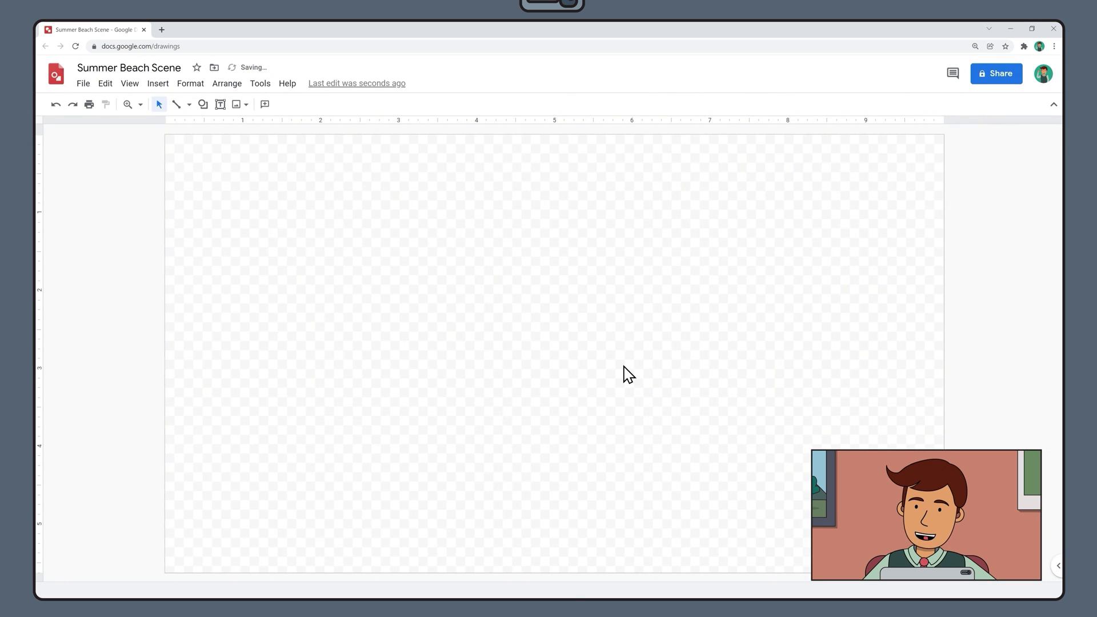
- Set the canvas zoom to 100%
{"action": "left_click", "coordinate": [133, 86]}
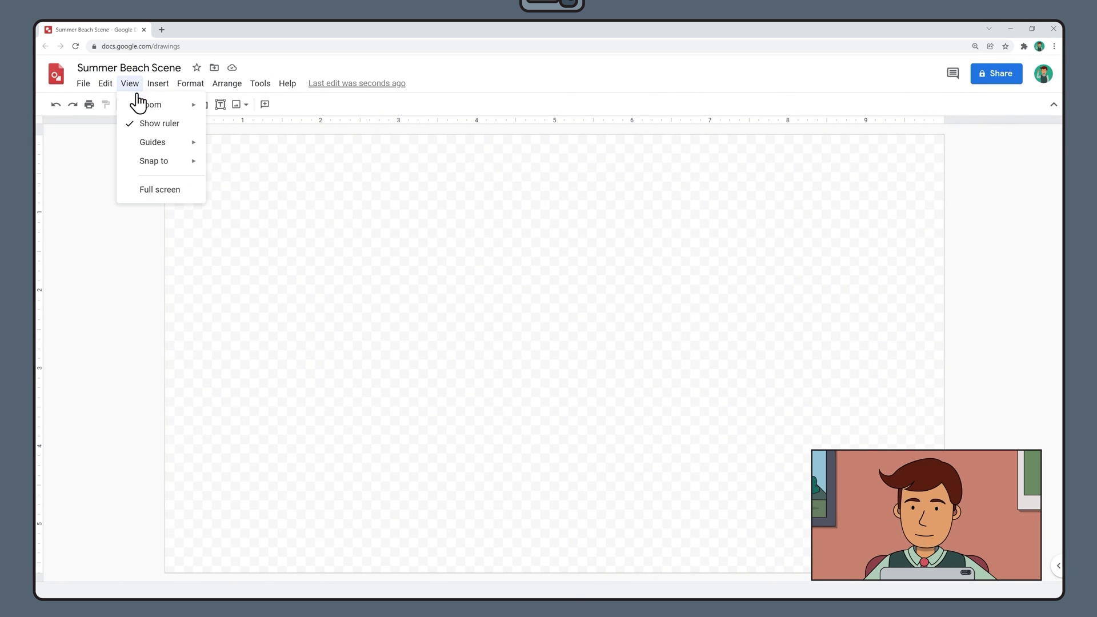
{"action": "mouse_move", "coordinate": [142, 105]}
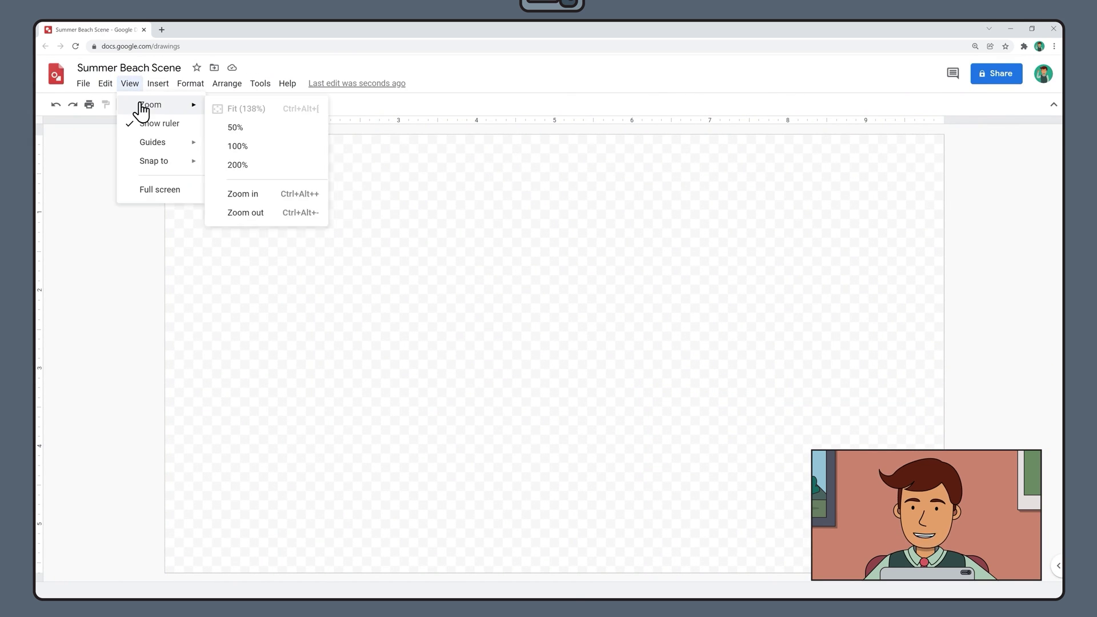
{"action": "left_click", "coordinate": [268, 158]}
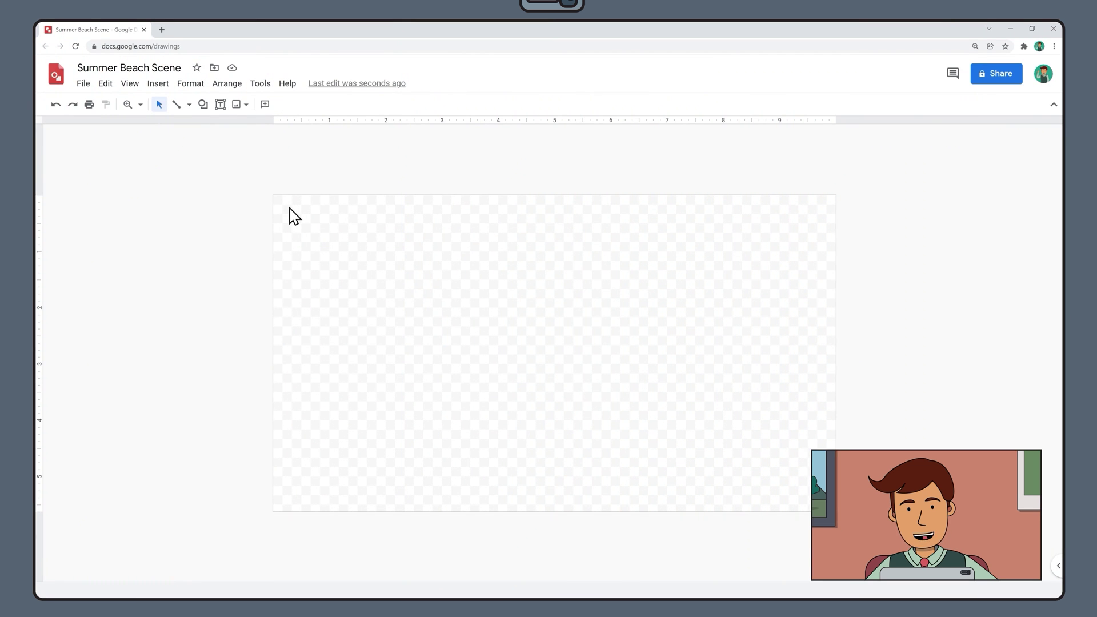
- Create a custom gradient for the page background, with a dark magenta first stop and a dark orange last stop
{"action": "right_click", "coordinate": [293, 219]}
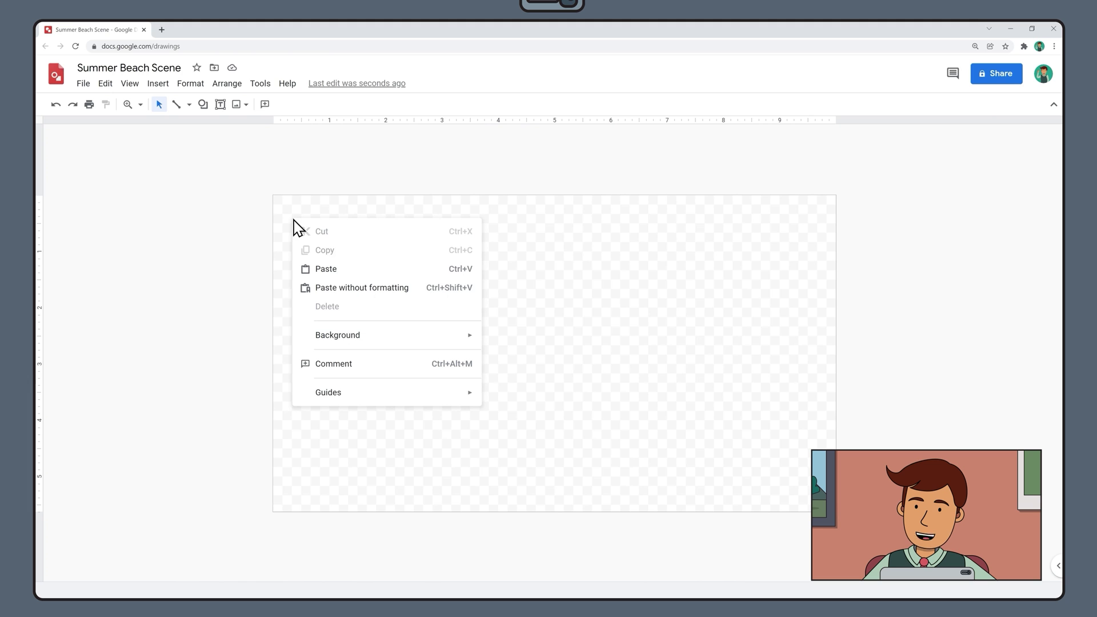
{"action": "mouse_move", "coordinate": [368, 347]}
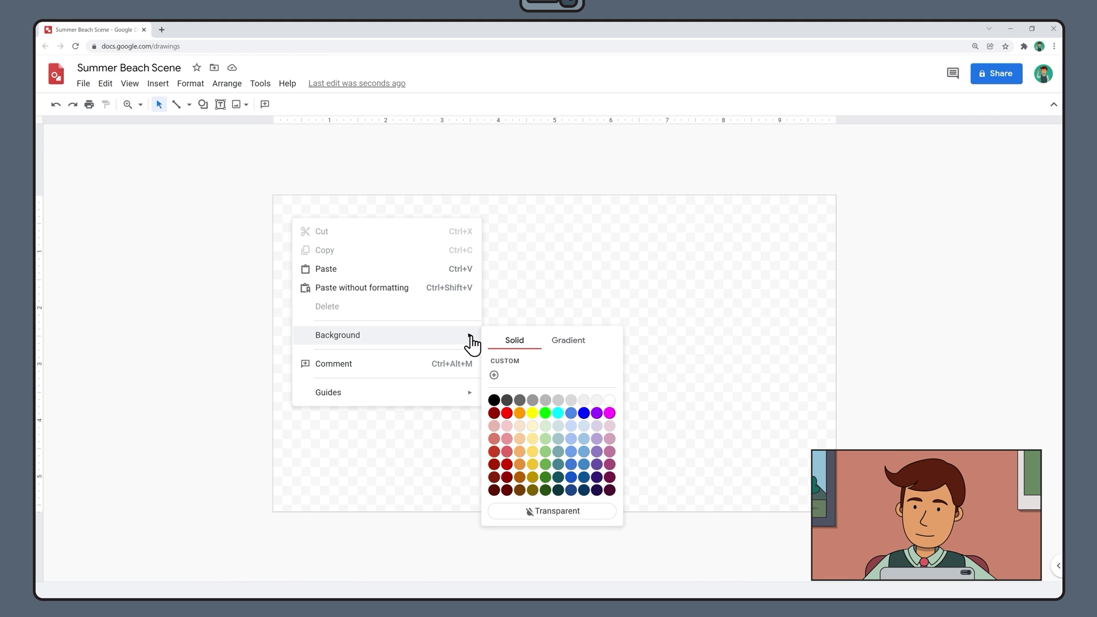
{"action": "left_click", "coordinate": [577, 343]}
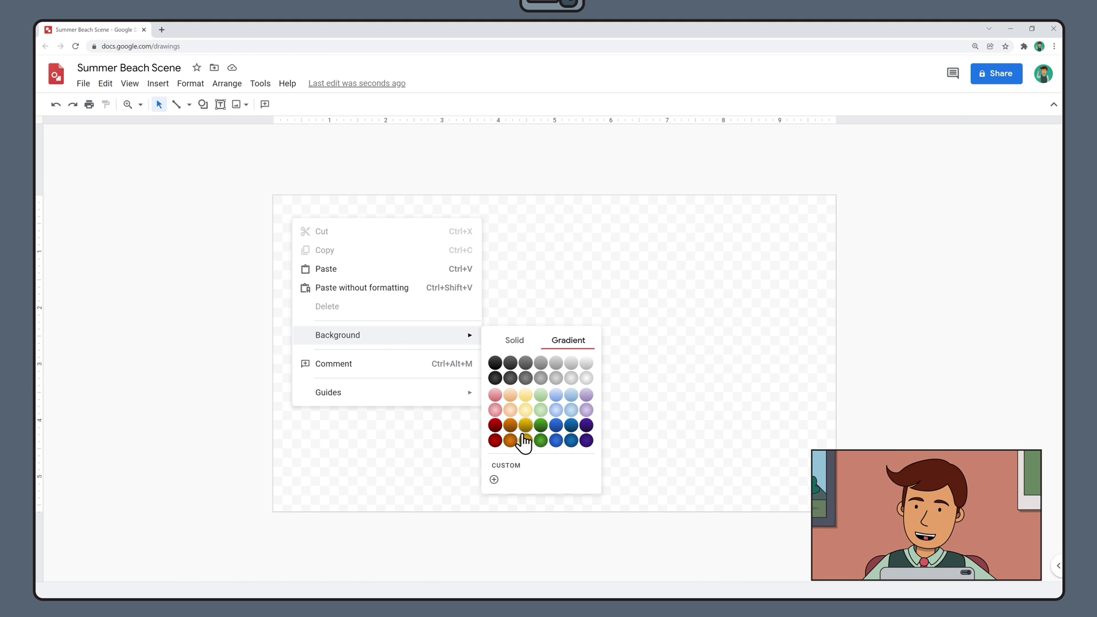
{"action": "left_click", "coordinate": [495, 480]}
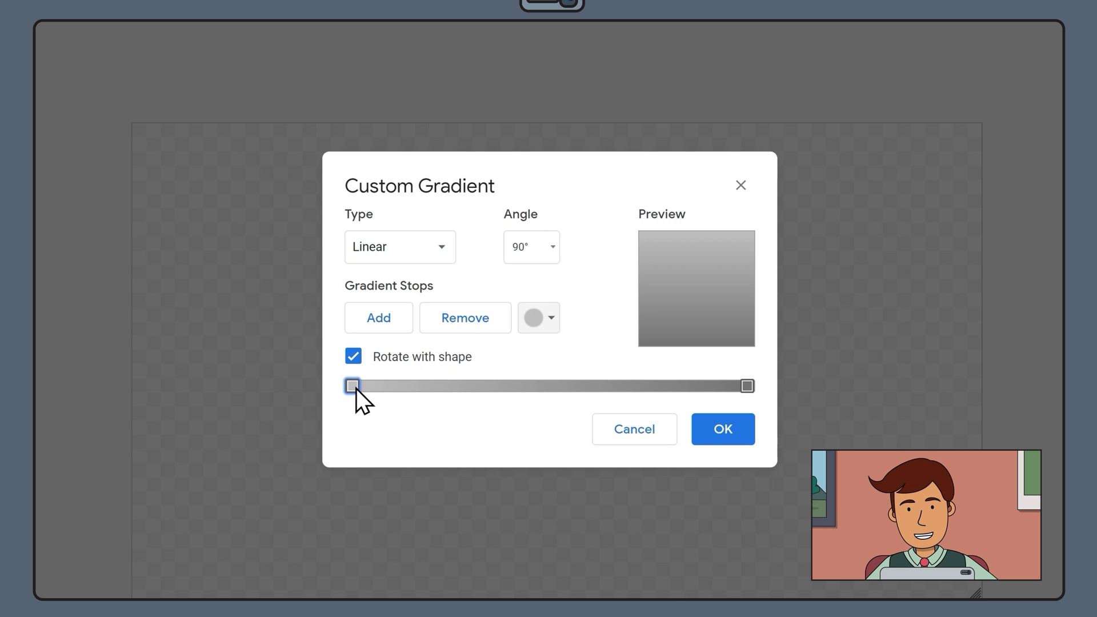
{"action": "left_click", "coordinate": [549, 319]}
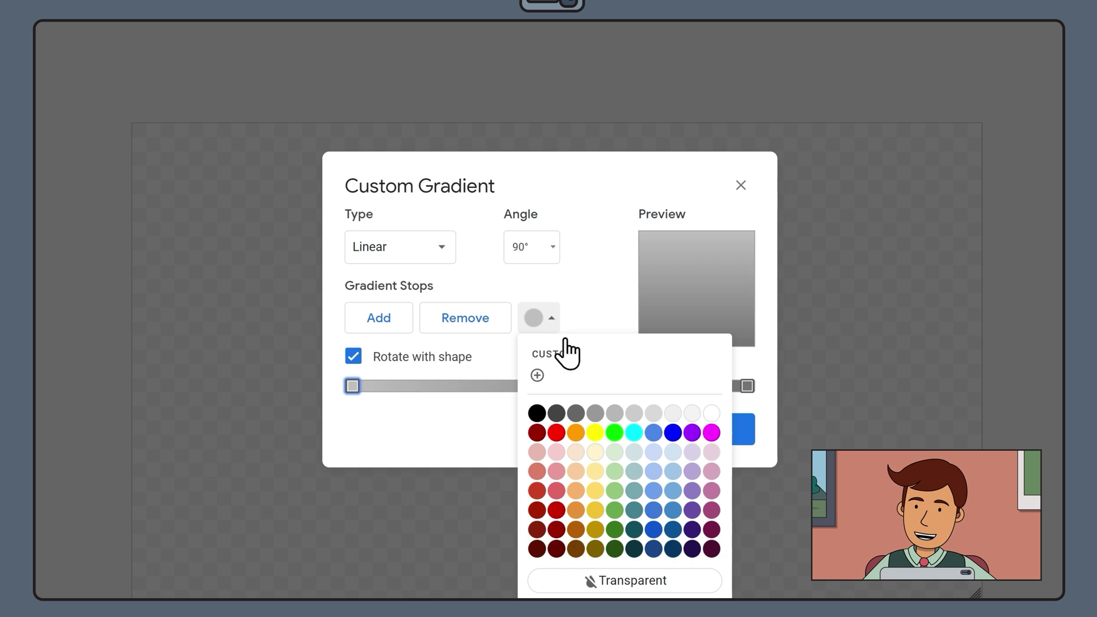
{"action": "left_click", "coordinate": [712, 510]}
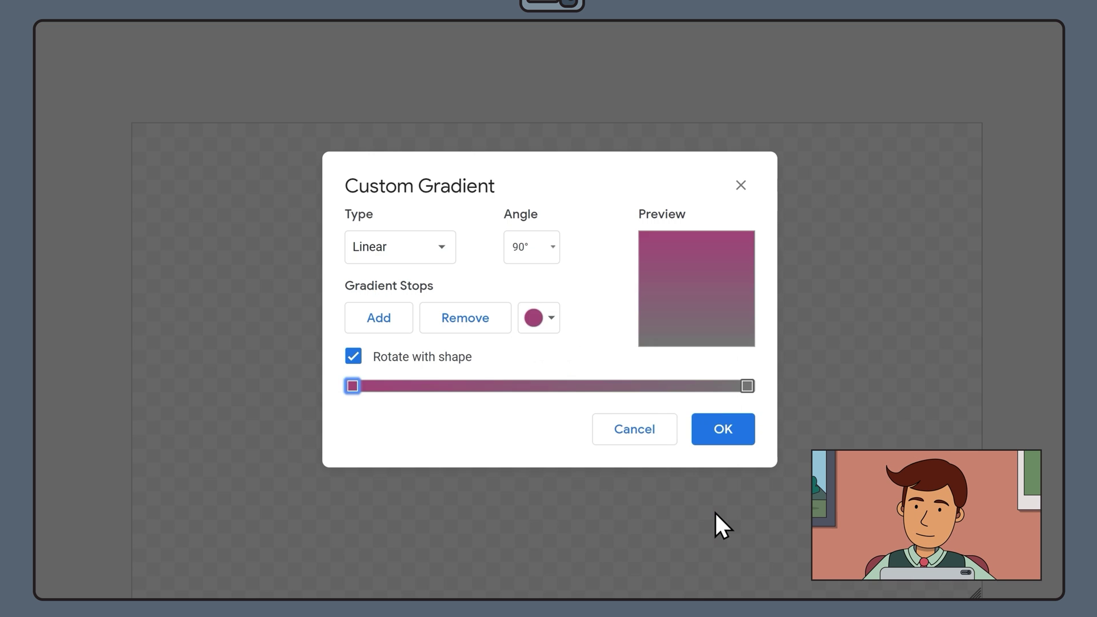
{"action": "left_click", "coordinate": [747, 387]}
{"action": "left_click", "coordinate": [547, 323]}
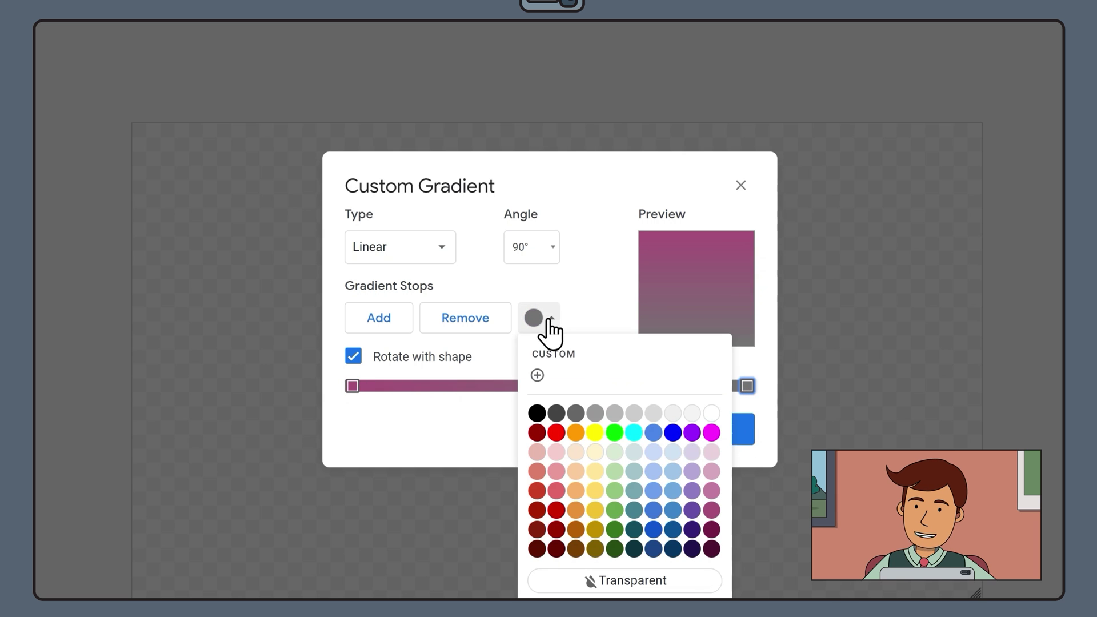
{"action": "left_click", "coordinate": [575, 511]}
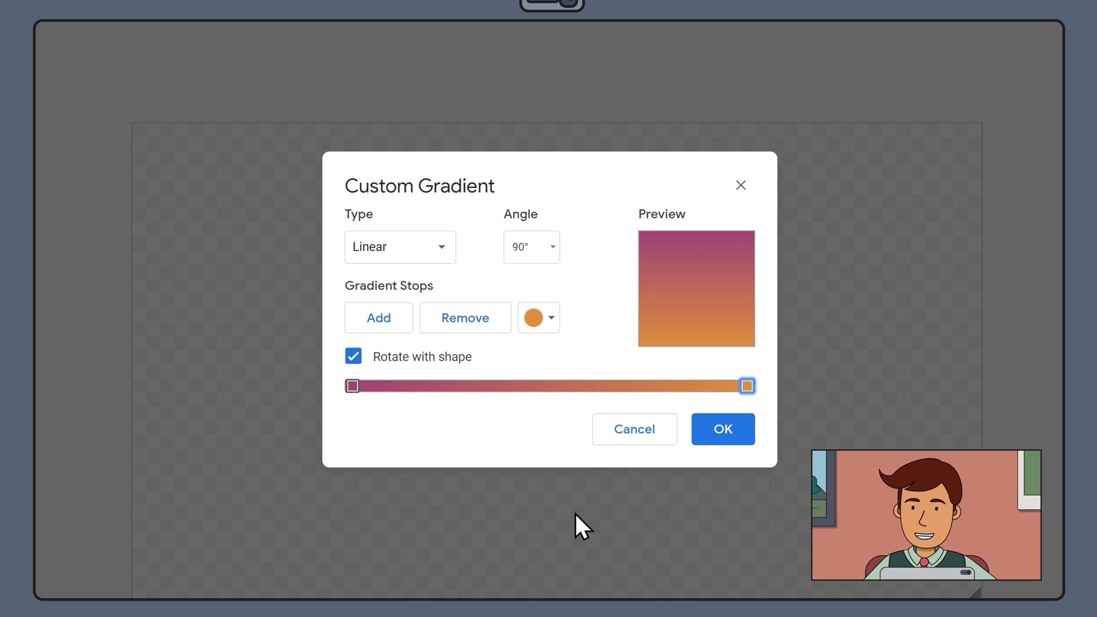
- Add three stops to the background gradient, space them between about 29% and 49% of the bar, and apply the gradient
{"action": "left_click", "coordinate": [400, 315]}
{"action": "left_click", "coordinate": [401, 315]}
{"action": "left_click", "coordinate": [400, 315]}
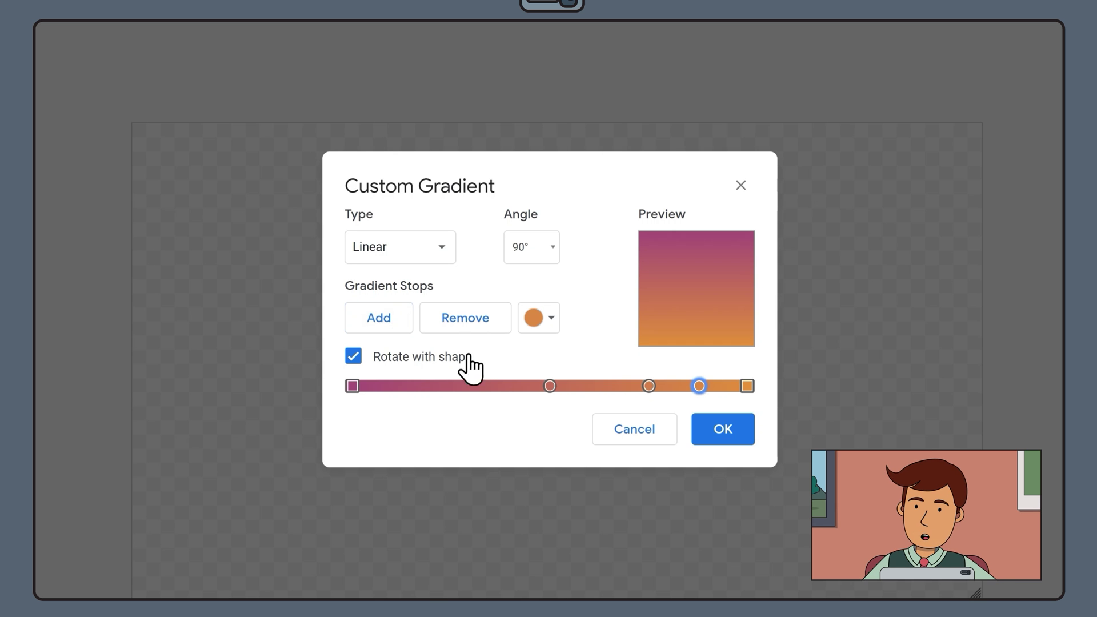
{"action": "left_click_drag", "start_coordinate": [551, 387], "coordinate": [523, 388]}
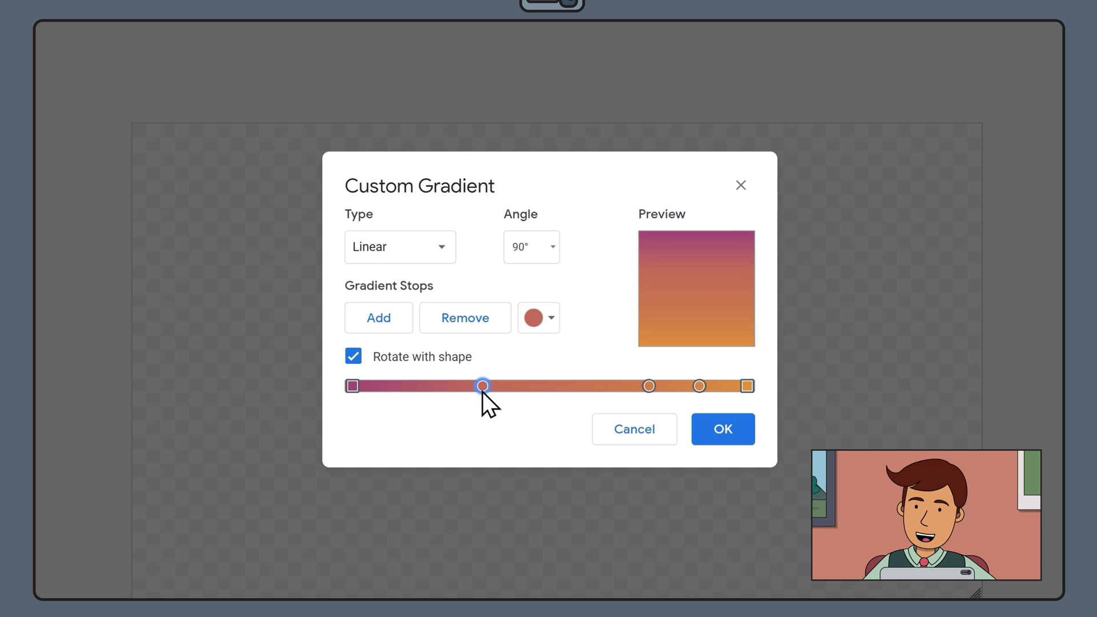
{"action": "left_click_drag", "start_coordinate": [649, 387], "coordinate": [546, 387]}
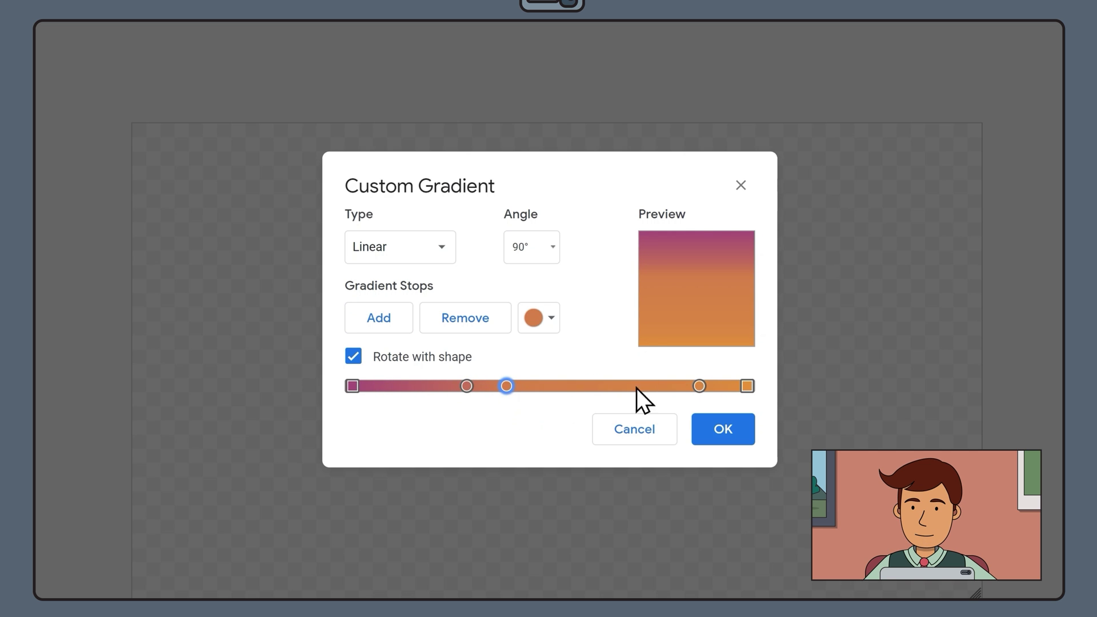
{"action": "left_click_drag", "start_coordinate": [700, 387], "coordinate": [549, 391]}
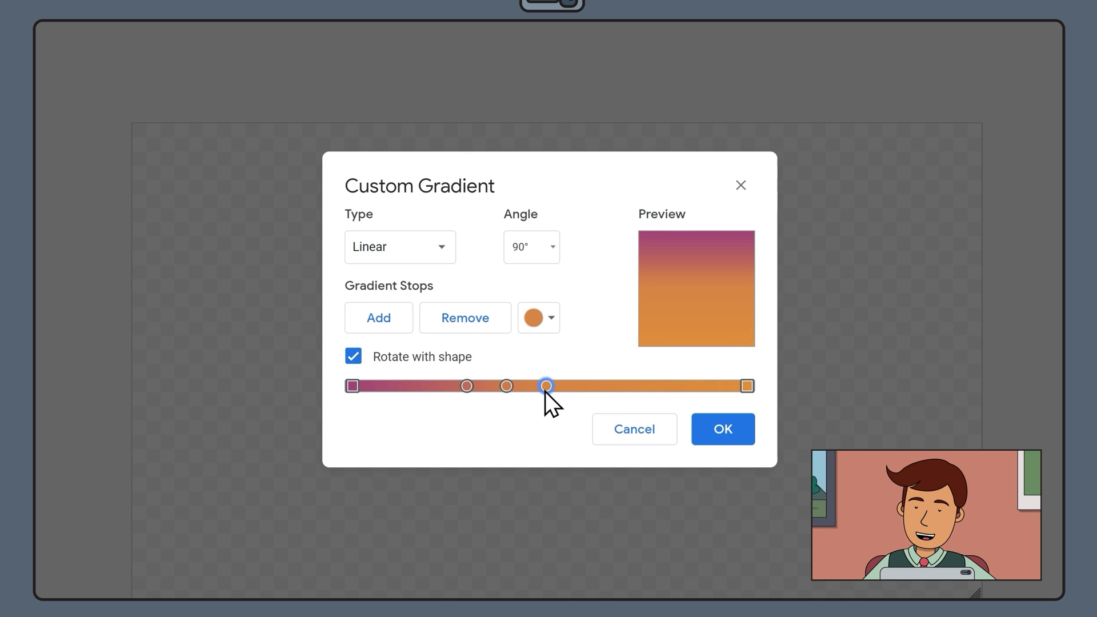
{"action": "left_click", "coordinate": [712, 432]}
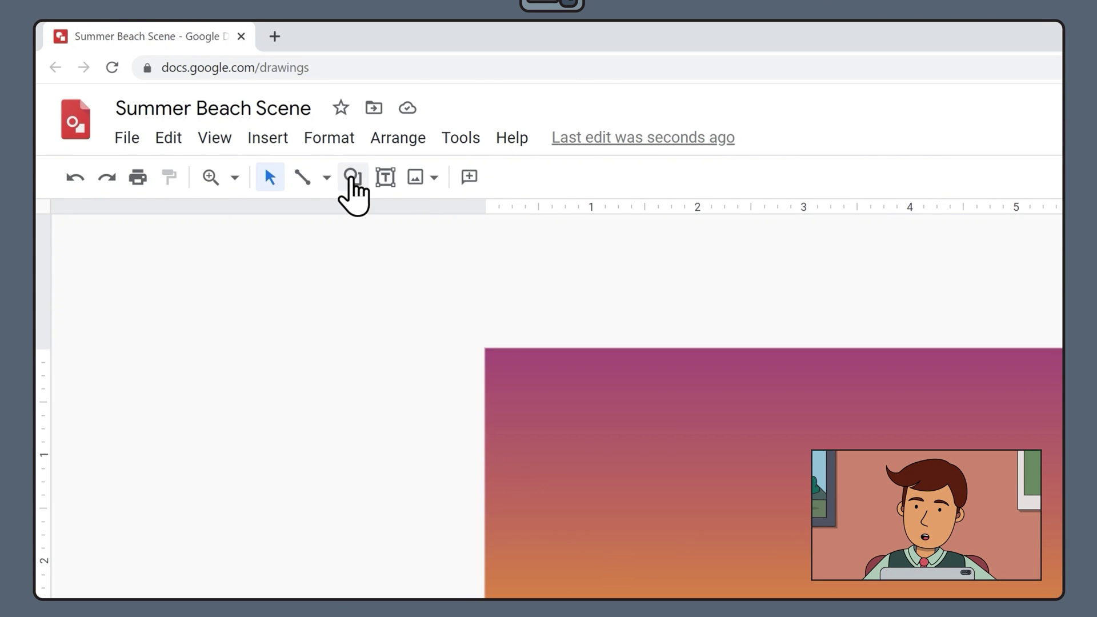
- Draw a rectangle about 10.2 by 3.4 inches over the lower part of the page, slightly past its edges, with a transparent outline
{"action": "left_click", "coordinate": [351, 177]}
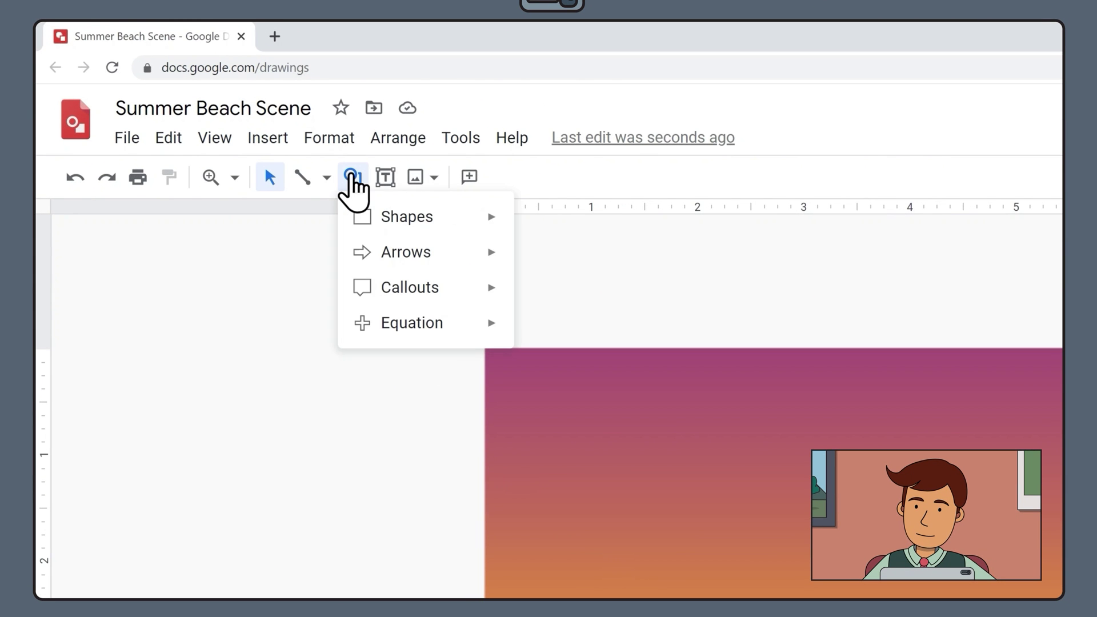
{"action": "mouse_move", "coordinate": [419, 213]}
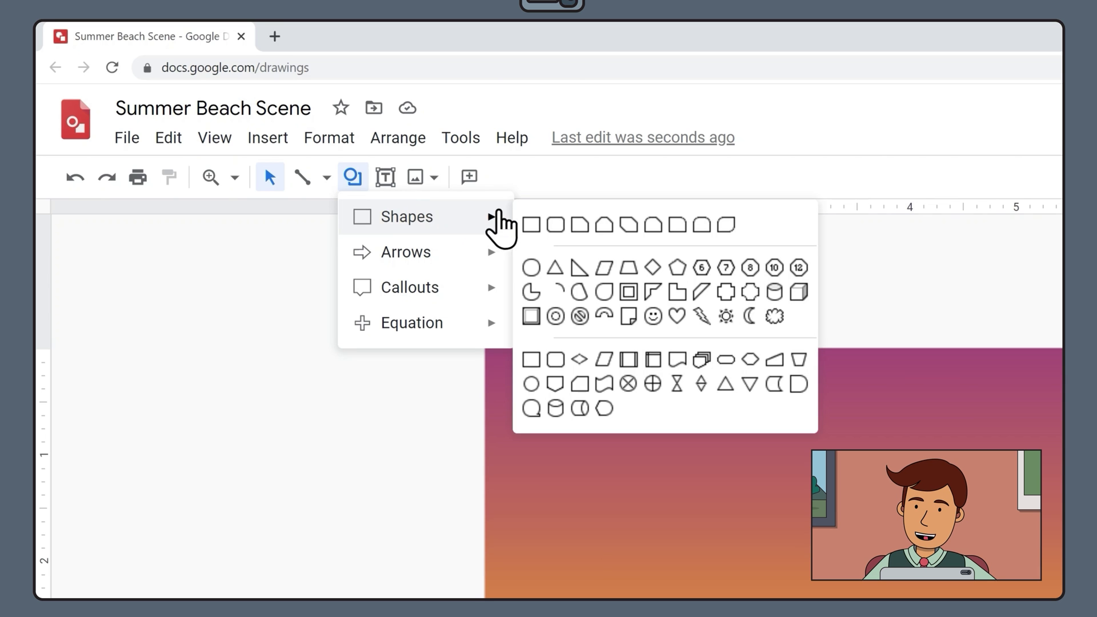
{"action": "left_click", "coordinate": [531, 225]}
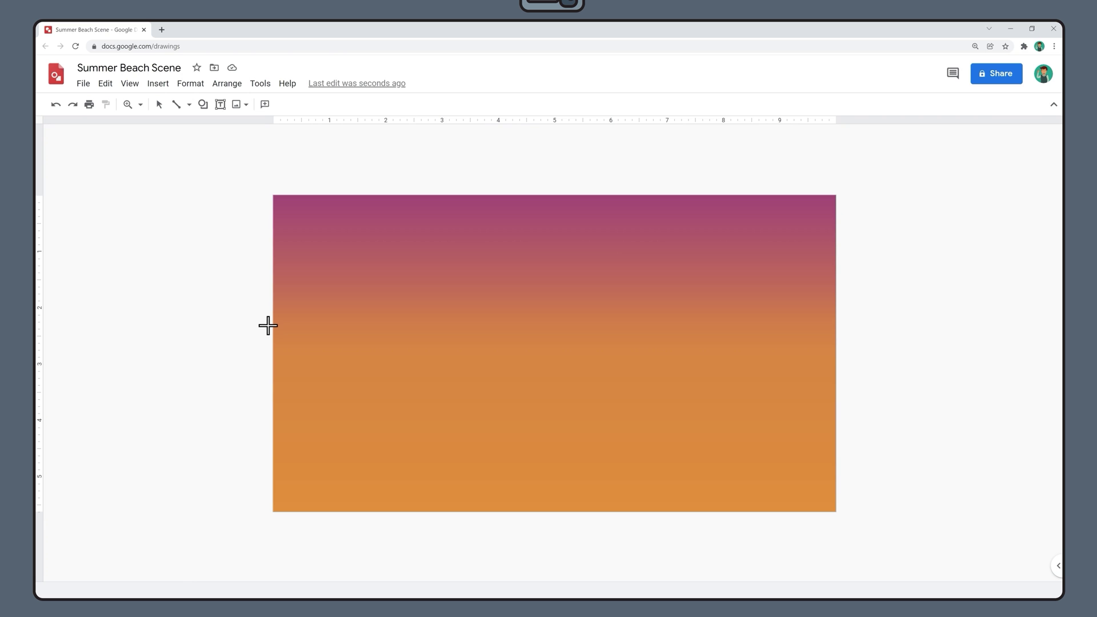
{"action": "left_click_drag", "start_coordinate": [268, 324], "coordinate": [842, 517]}
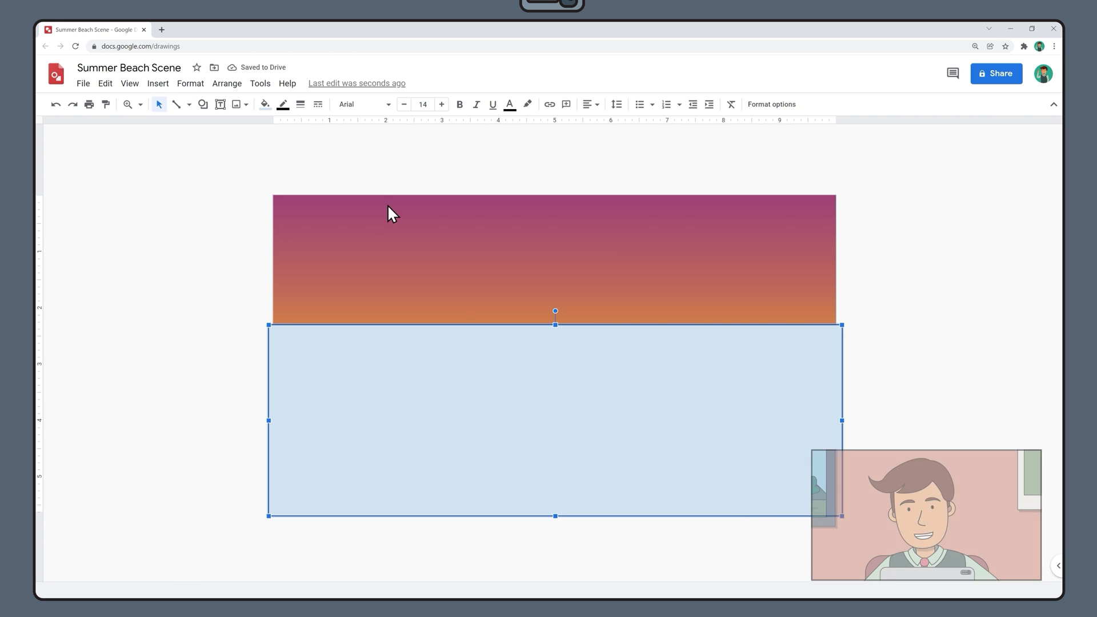
{"action": "left_click", "coordinate": [284, 110]}
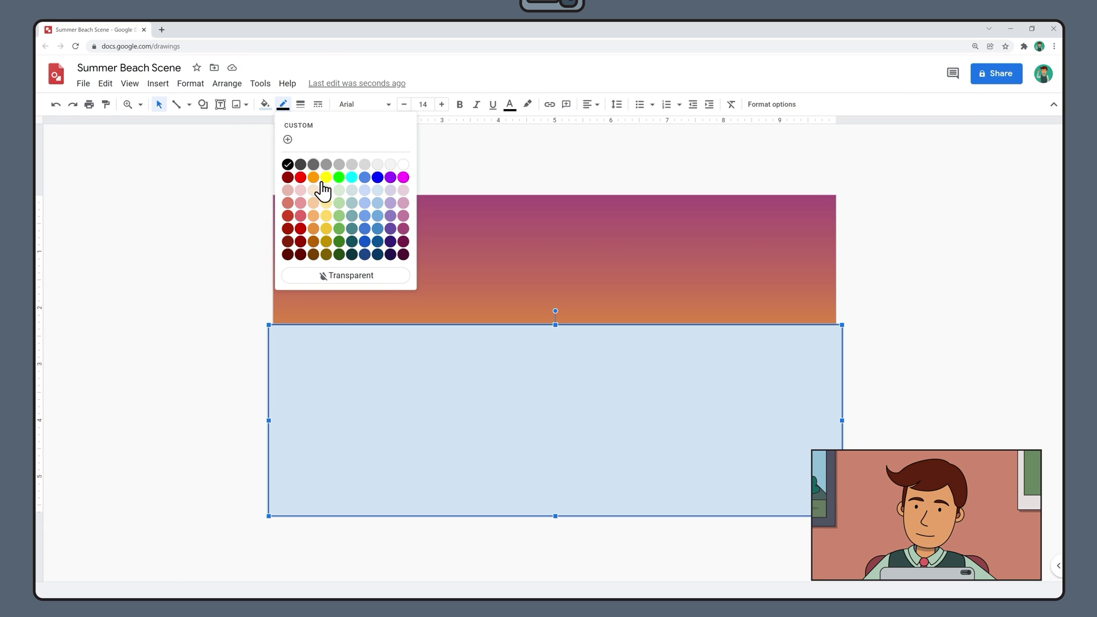
{"action": "left_click", "coordinate": [384, 277]}
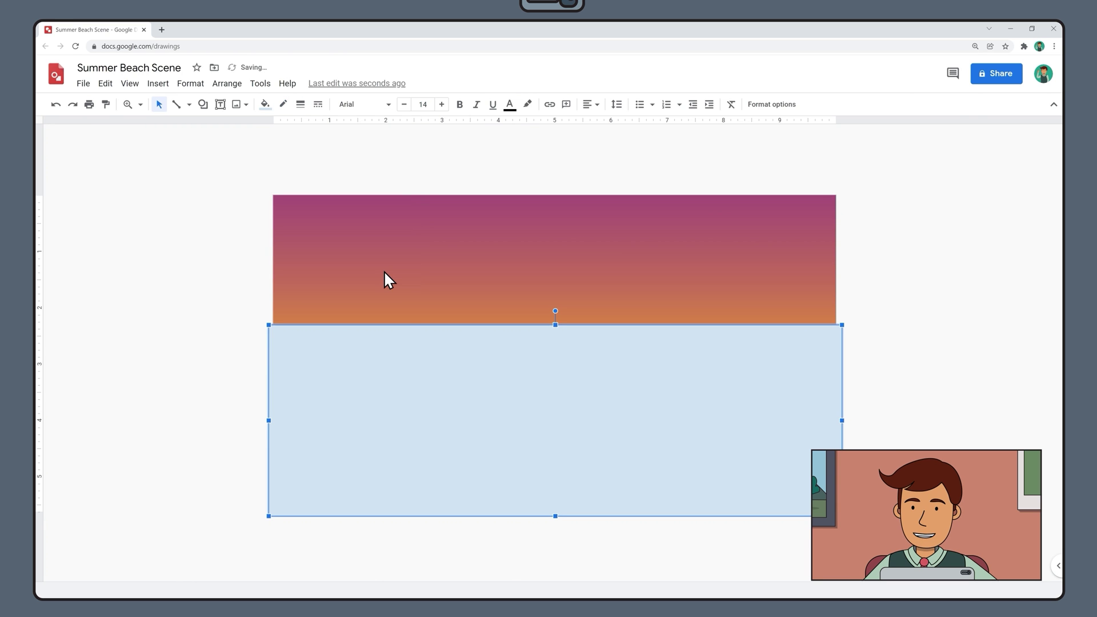
- Fill the rectangle with solid medium blue and raise its upper edge by about 0.1 inch, leaving it deselected
{"action": "left_click", "coordinate": [267, 105]}
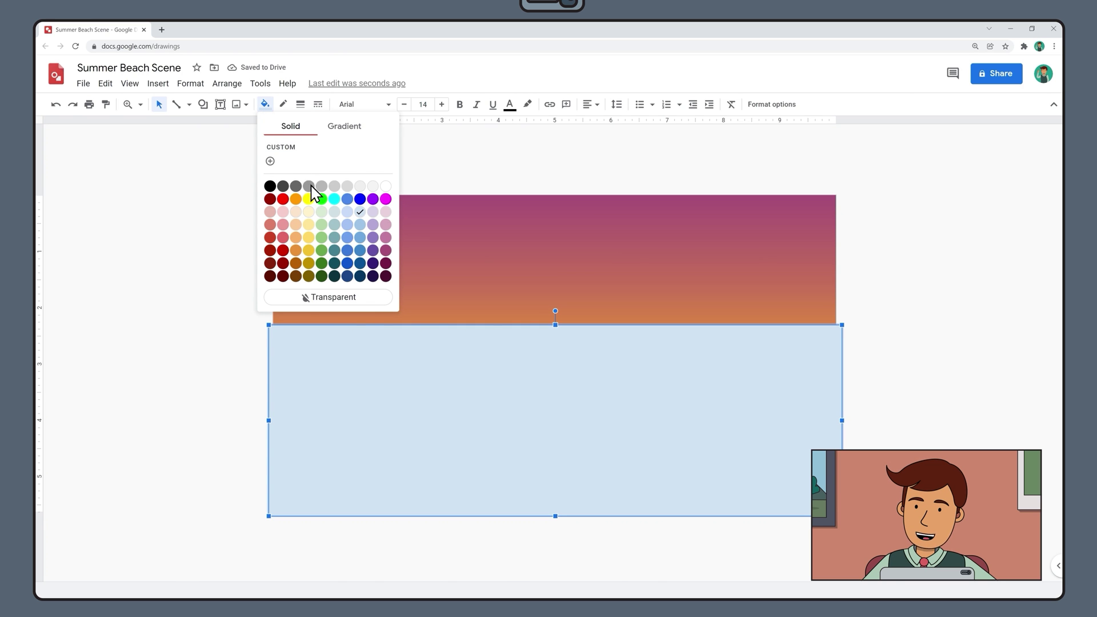
{"action": "left_click", "coordinate": [361, 251]}
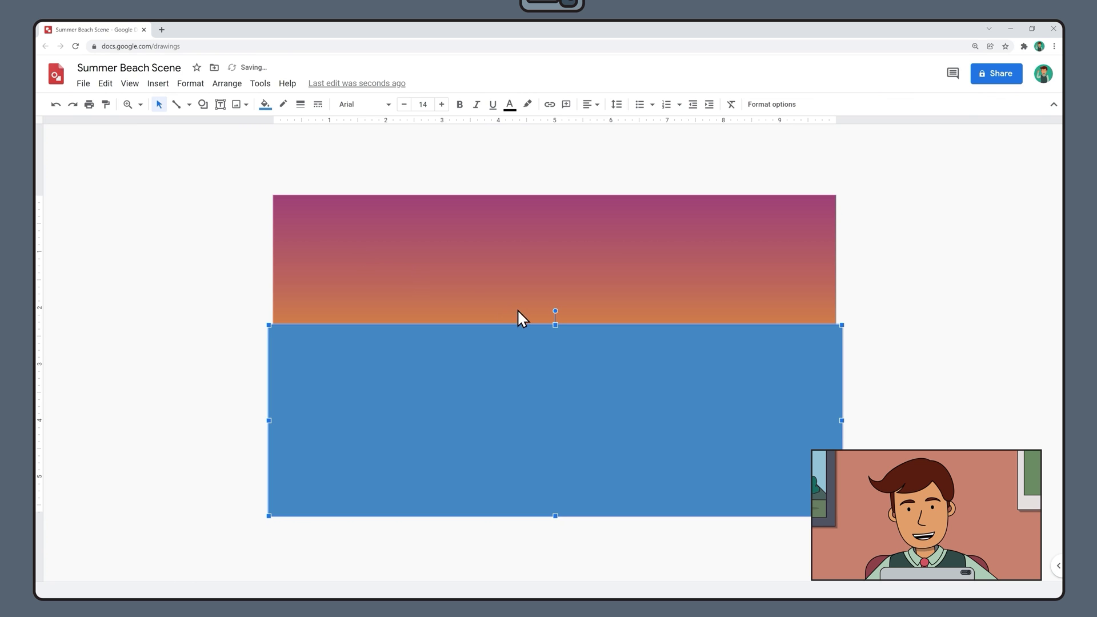
{"action": "left_click_drag", "start_coordinate": [554, 325], "coordinate": [555, 319]}
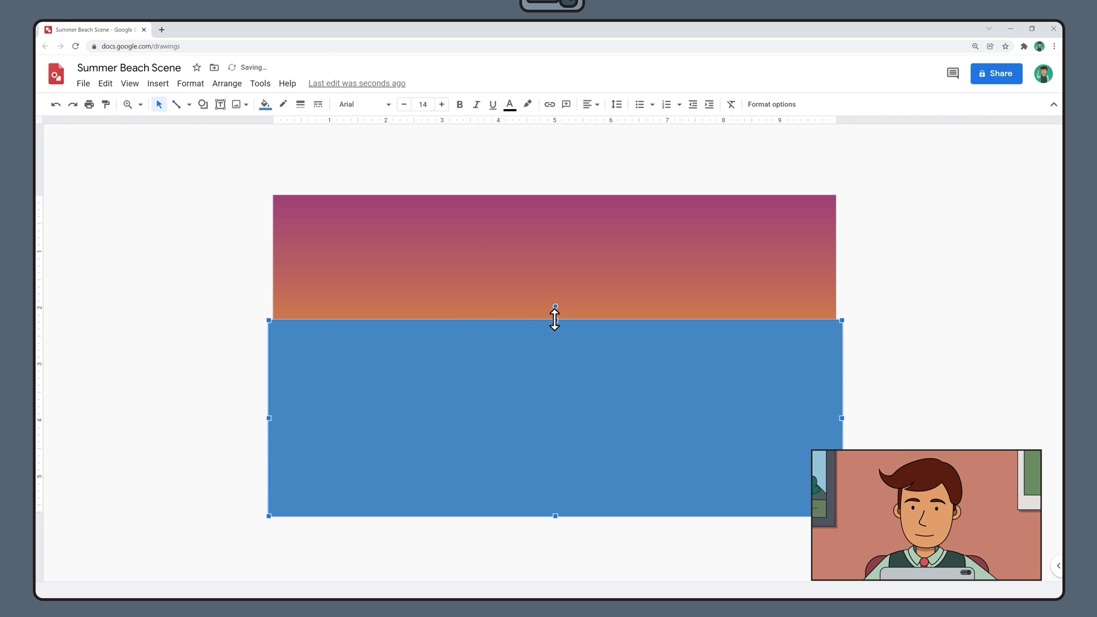
{"action": "left_click", "coordinate": [241, 393]}
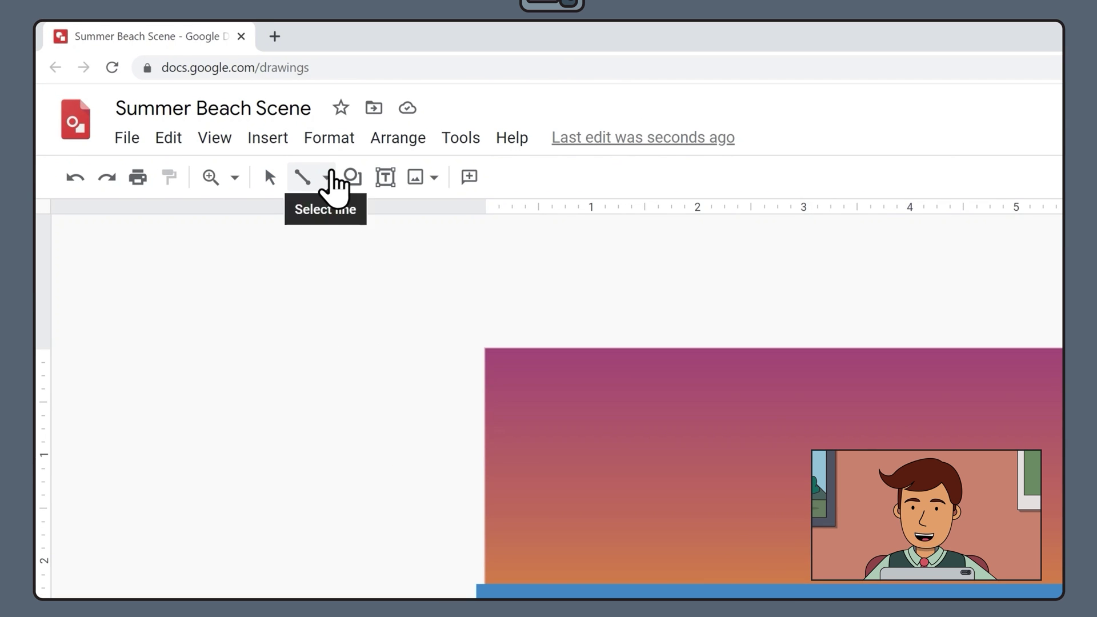
- Draw a closed Curve shape about 10.8 by 2.7 inches over the sea's lower part, with a wavy downhill upper edge and overhanging the page
{"action": "left_click", "coordinate": [330, 174]}
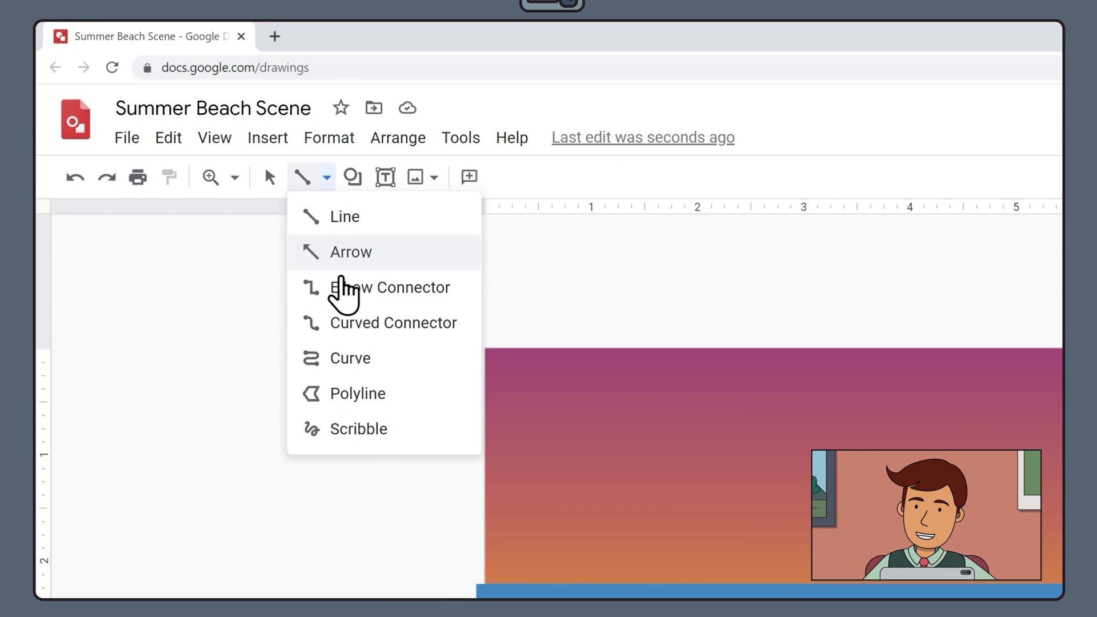
{"action": "left_click", "coordinate": [343, 358]}
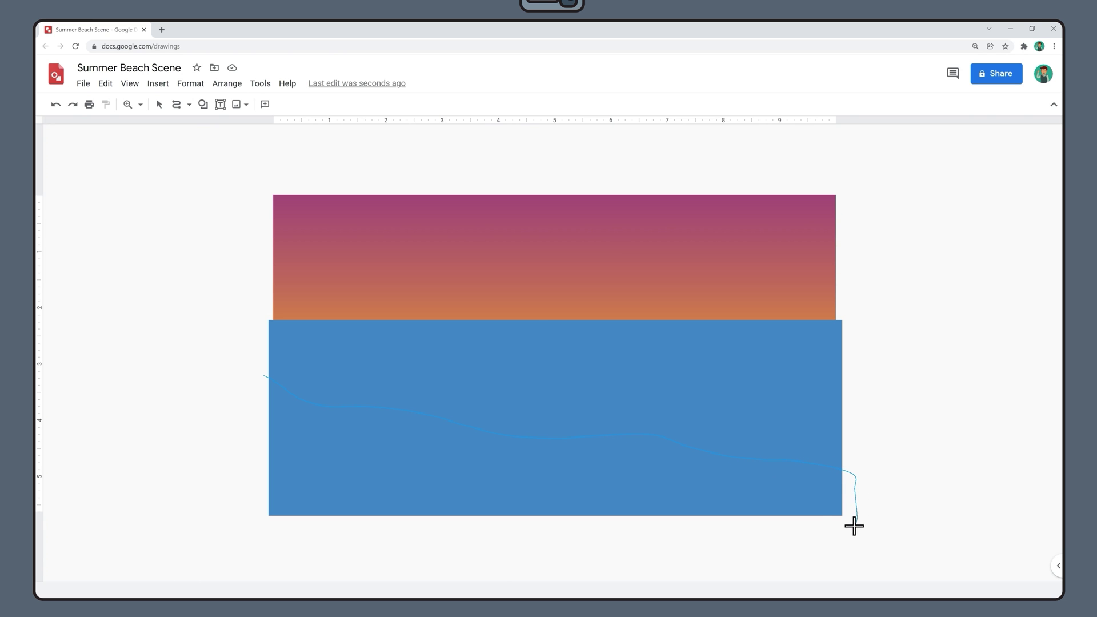
{"action": "left_click_drag", "start_coordinate": [854, 526], "coordinate": [490, 527]}
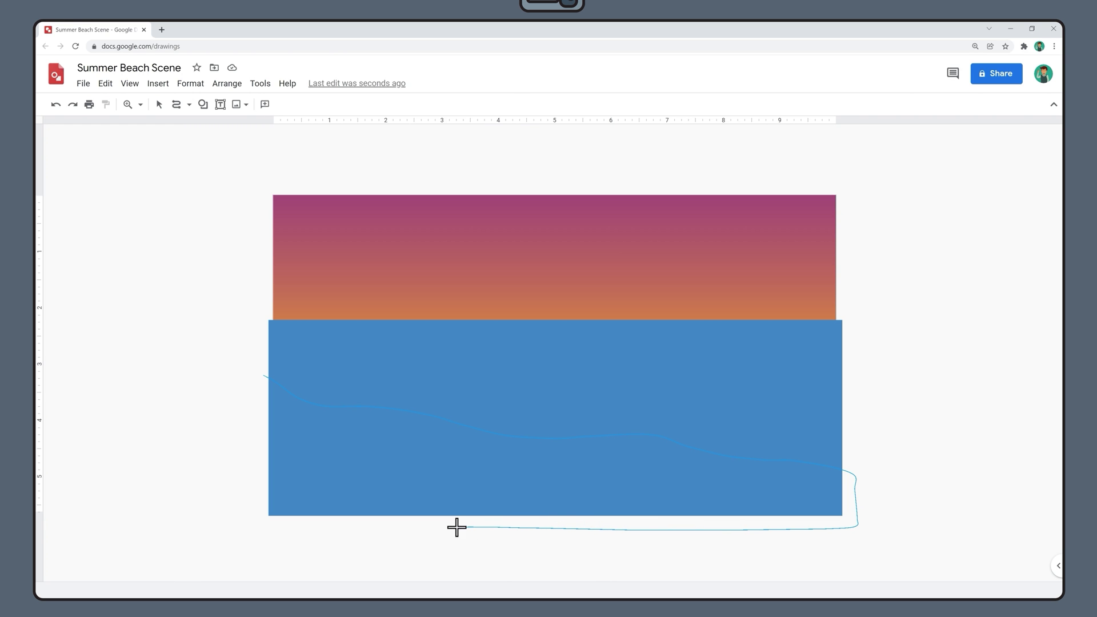
{"action": "mouse_move", "coordinate": [390, 528]}
{"action": "left_mouse_down"}
{"action": "mouse_move", "coordinate": [286, 526]}
{"action": "mouse_move", "coordinate": [251, 455]}
{"action": "mouse_move", "coordinate": [251, 415]}
{"action": "left_mouse_up"}
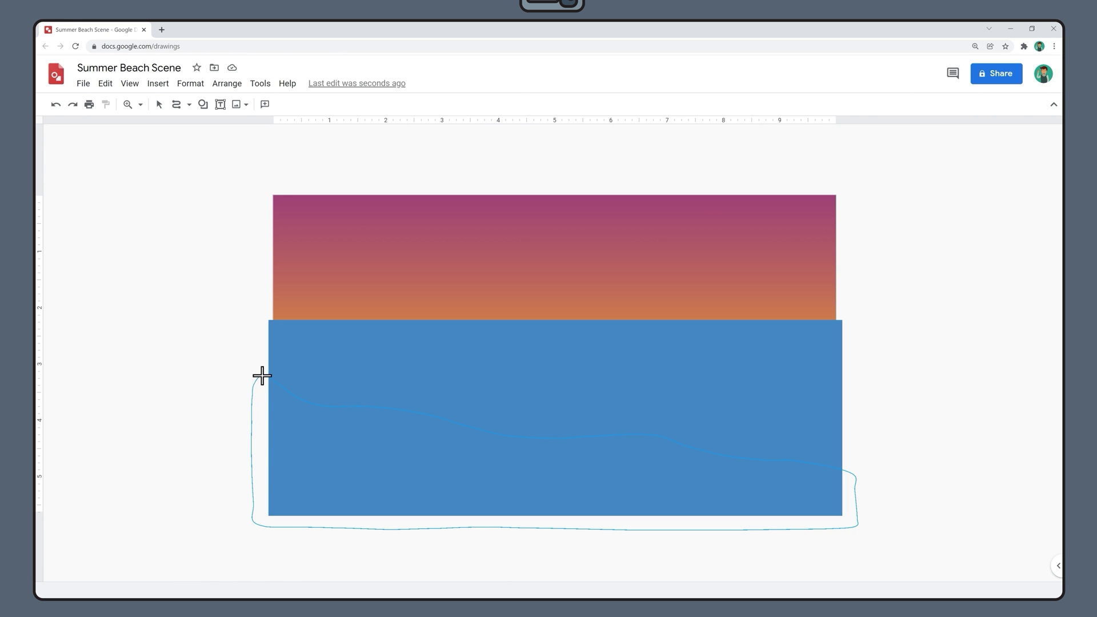
{"action": "left_click_drag", "start_coordinate": [262, 375], "coordinate": [263, 376]}
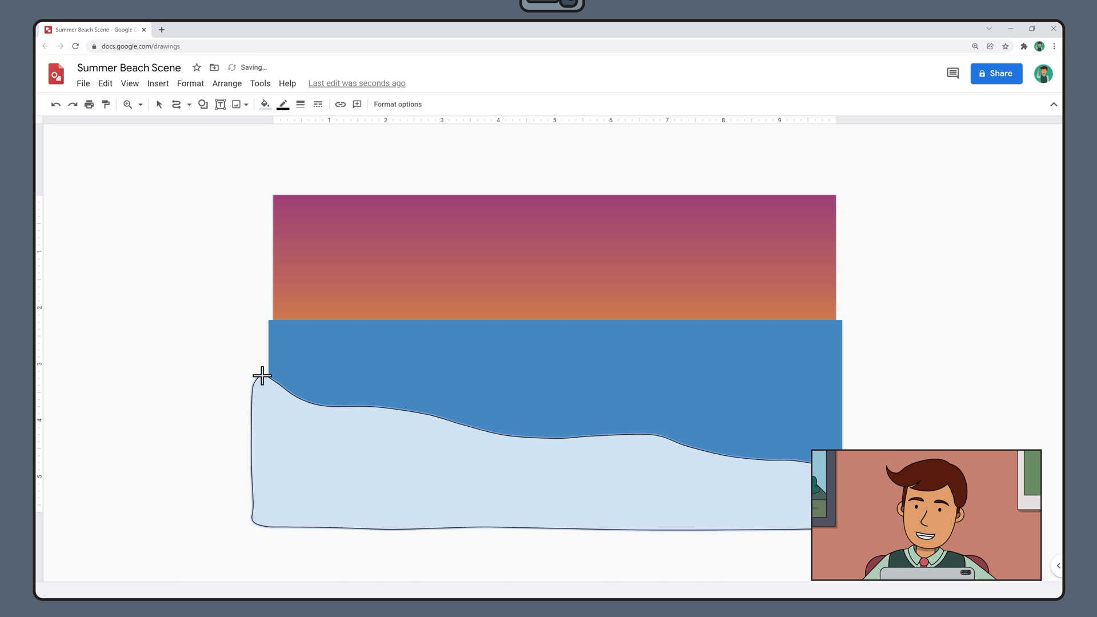
- Edit the wavy shape's curve points, lowering those near the middle of its upper edge slightly to smooth the slope
{"action": "left_click", "coordinate": [160, 105]}
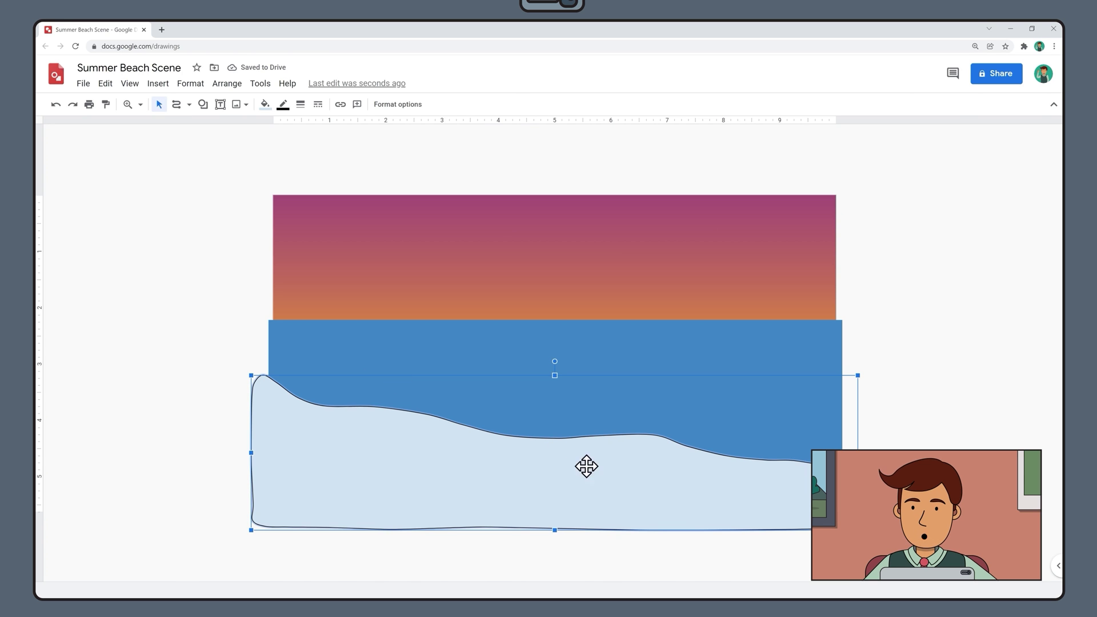
{"action": "double_click", "coordinate": [608, 478]}
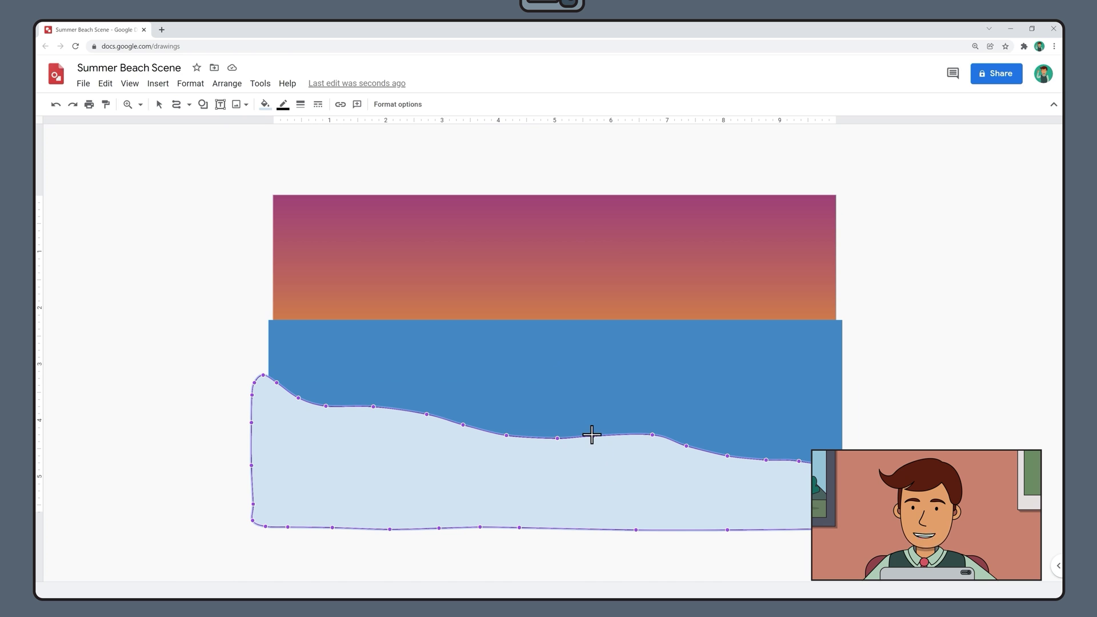
{"action": "left_click_drag", "start_coordinate": [556, 438], "coordinate": [602, 440]}
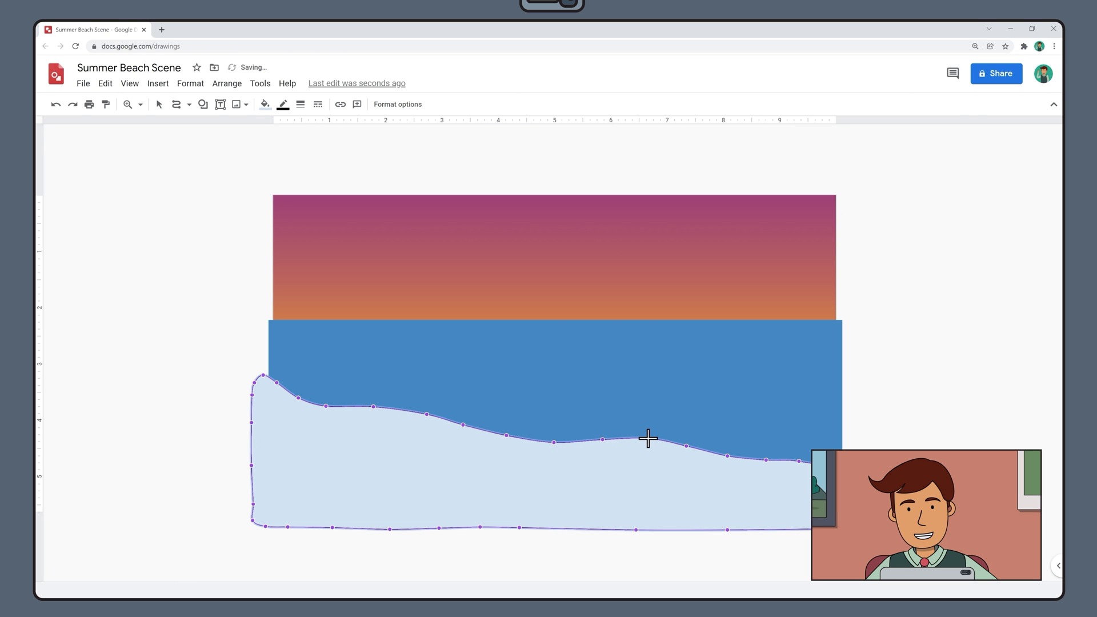
{"action": "key", "text": "Escape"}
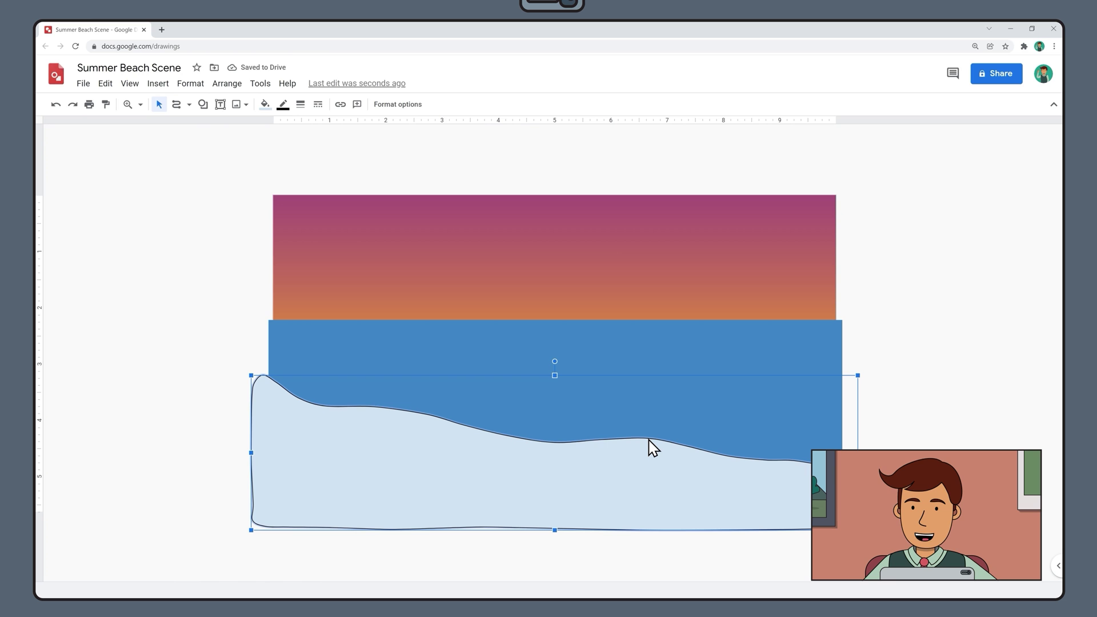
- Give the wavy shape a transparent outline and a solid darkest blue fill
{"action": "left_click", "coordinate": [284, 105]}
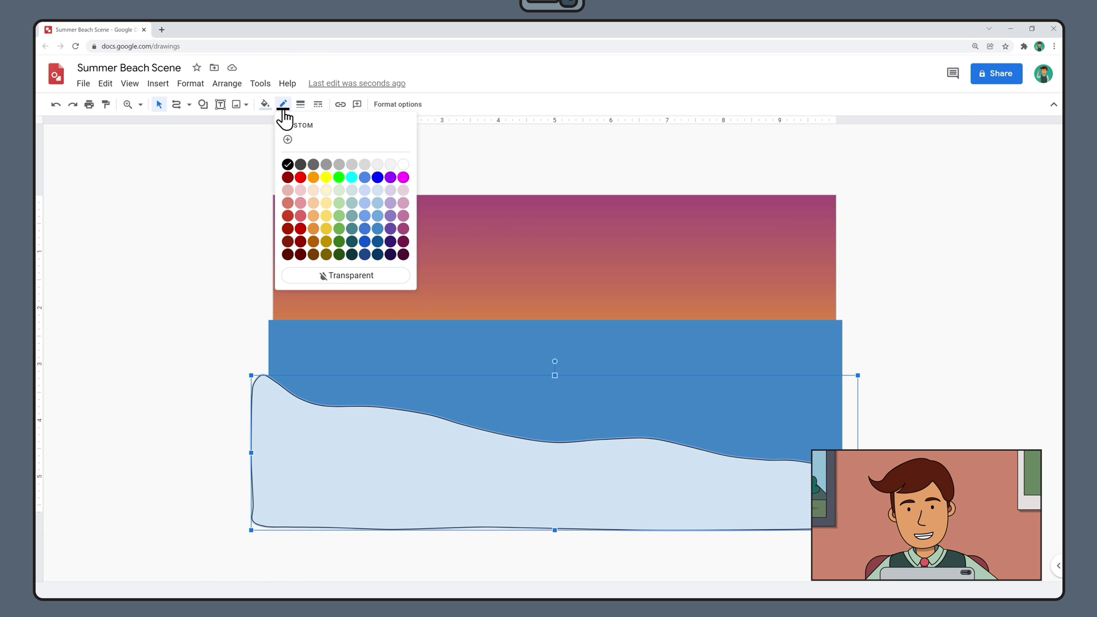
{"action": "left_click", "coordinate": [385, 277]}
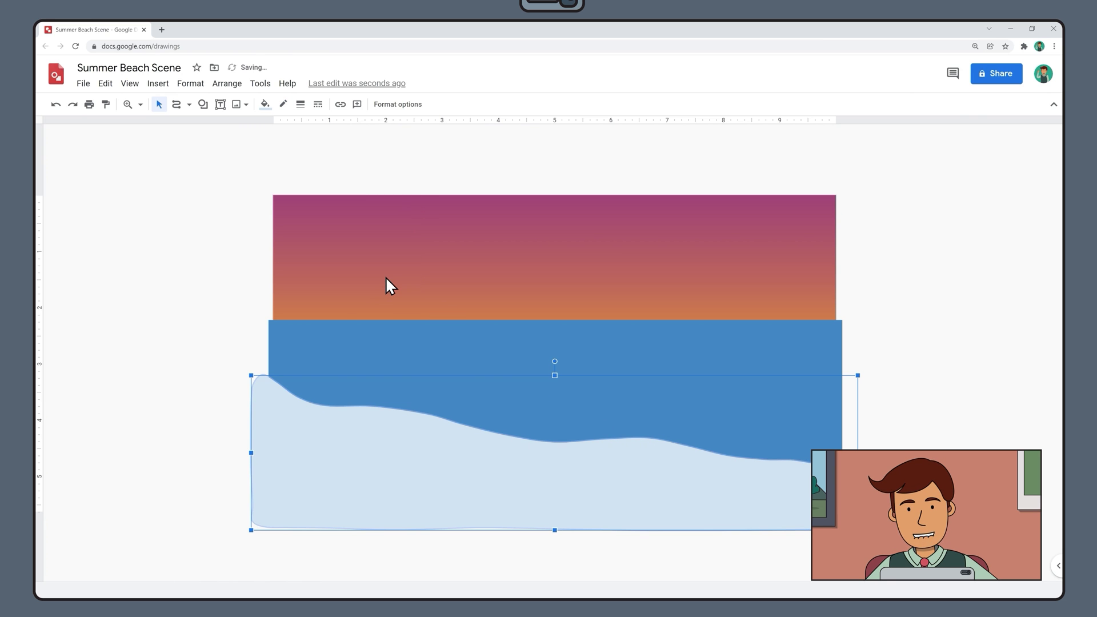
{"action": "left_click", "coordinate": [266, 104]}
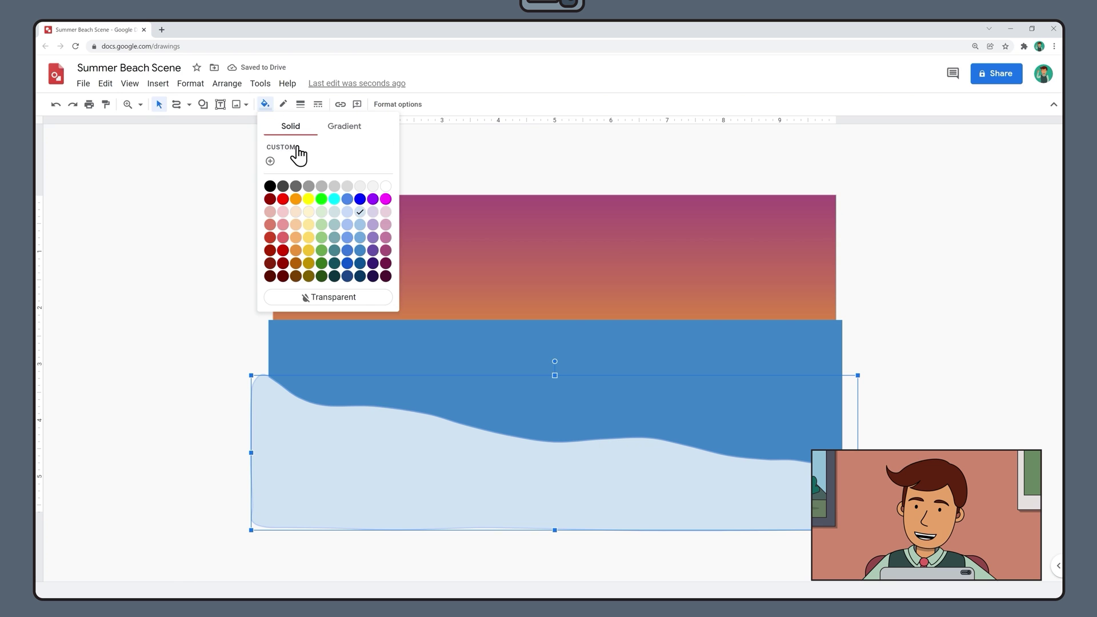
{"action": "left_click", "coordinate": [360, 276]}
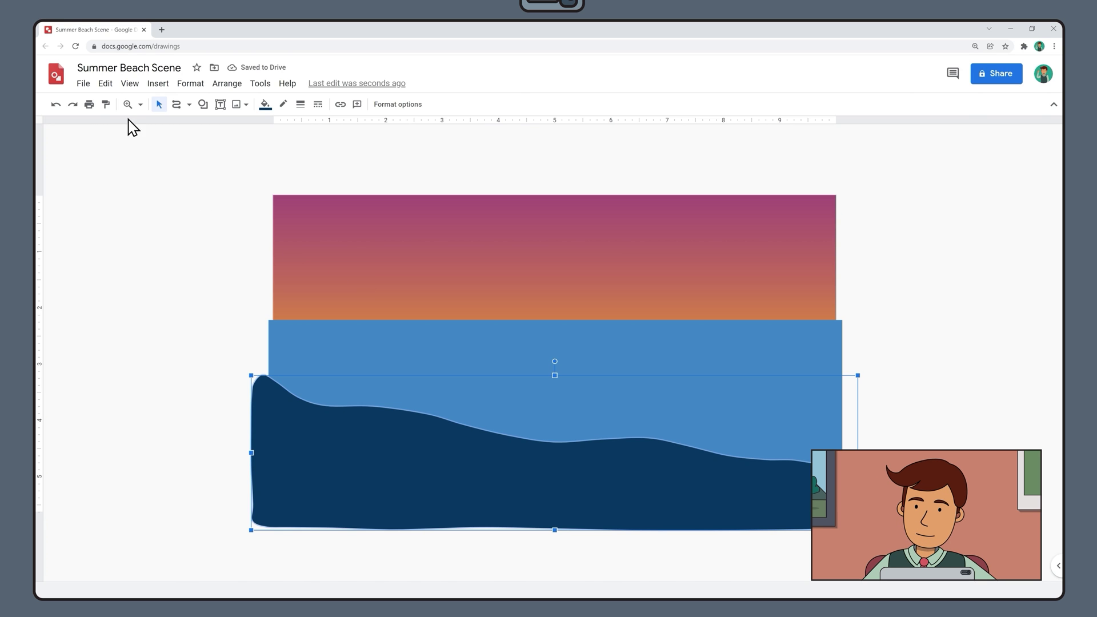
- Check the page in the print preview, then return to the drawing
{"action": "left_click", "coordinate": [84, 83]}
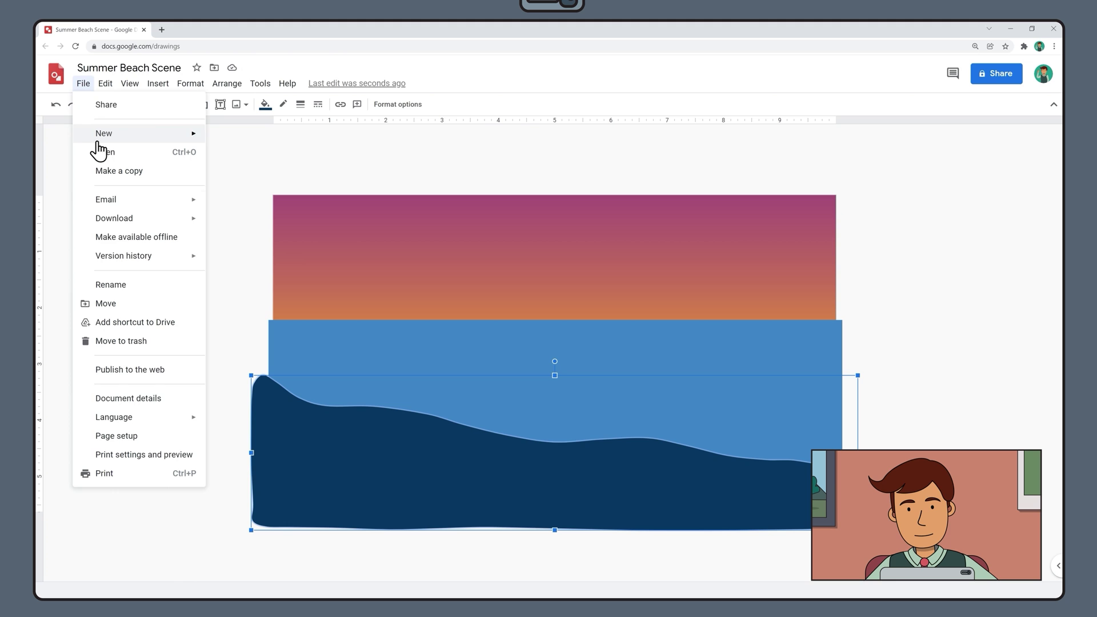
{"action": "left_click", "coordinate": [160, 457]}
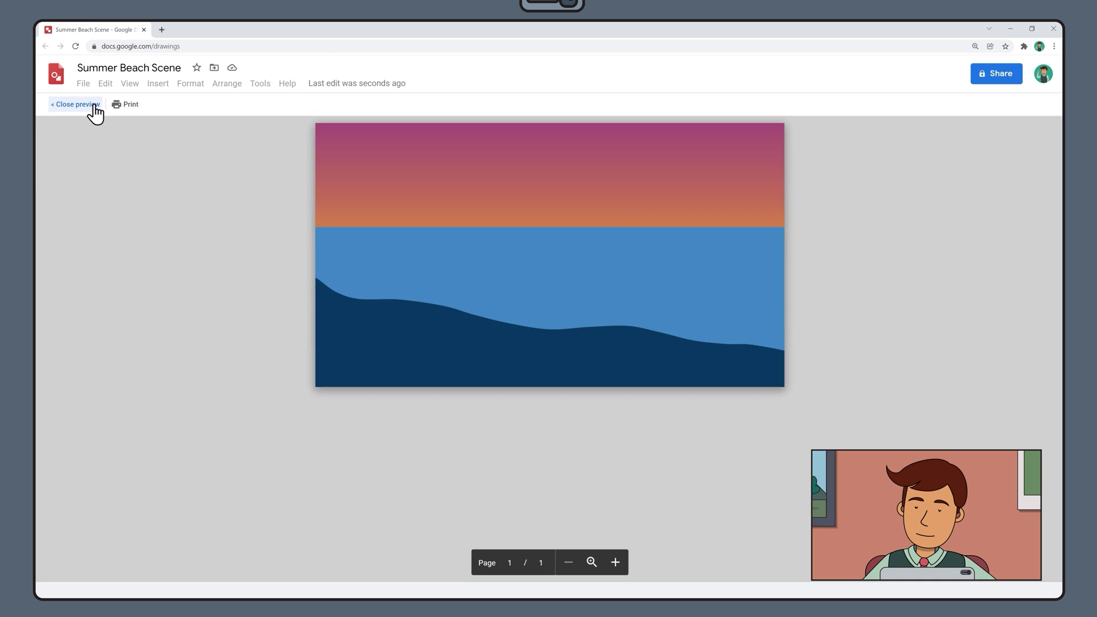
{"action": "left_click", "coordinate": [75, 105]}
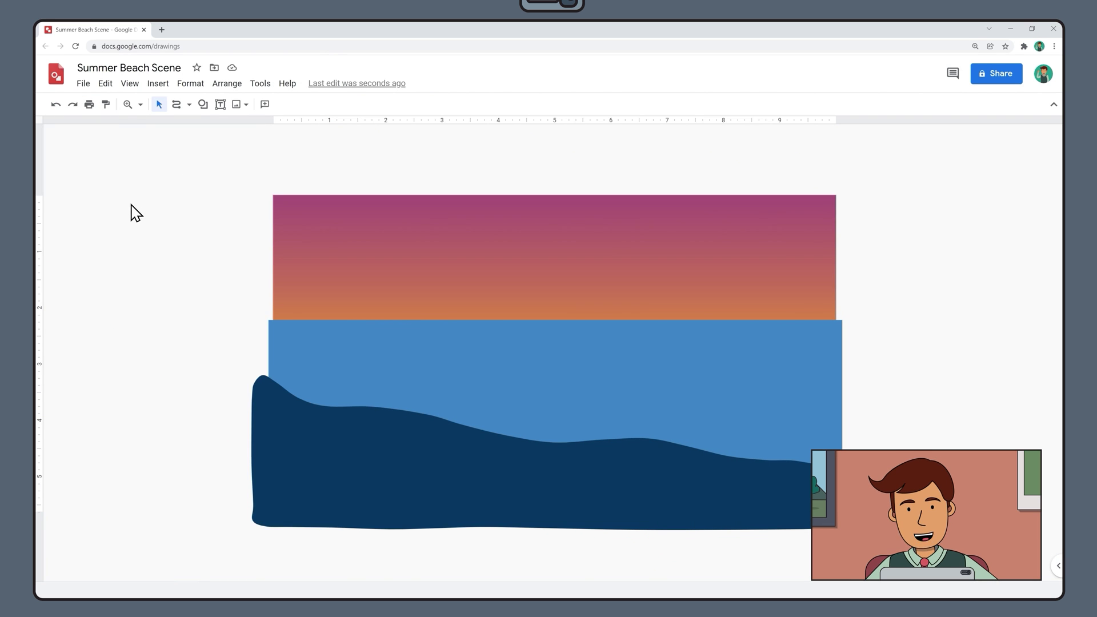
- Draw a closed, leaning palm trunk about 1.8 by 3.2 inches with the Curve tool, in the empty space beside the page
{"action": "left_click", "coordinate": [177, 105]}
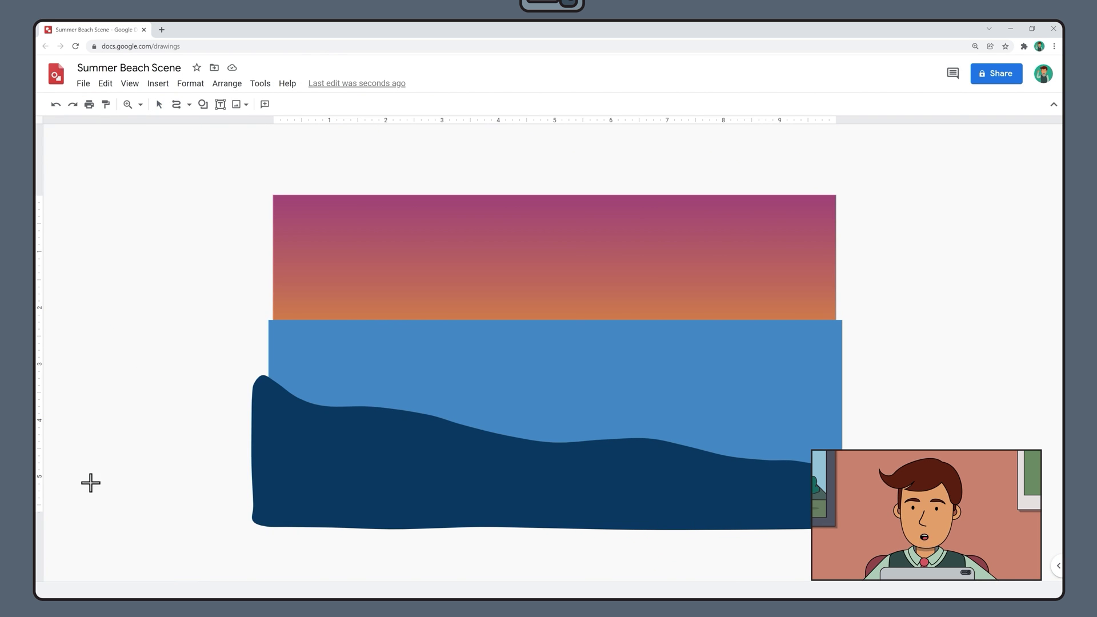
{"action": "mouse_move", "coordinate": [91, 483]}
{"action": "left_mouse_down"}
{"action": "mouse_move", "coordinate": [99, 417]}
{"action": "mouse_move", "coordinate": [127, 368]}
{"action": "mouse_move", "coordinate": [164, 327]}
{"action": "mouse_move", "coordinate": [188, 322]}
{"action": "mouse_move", "coordinate": [139, 412]}
{"action": "left_mouse_up"}
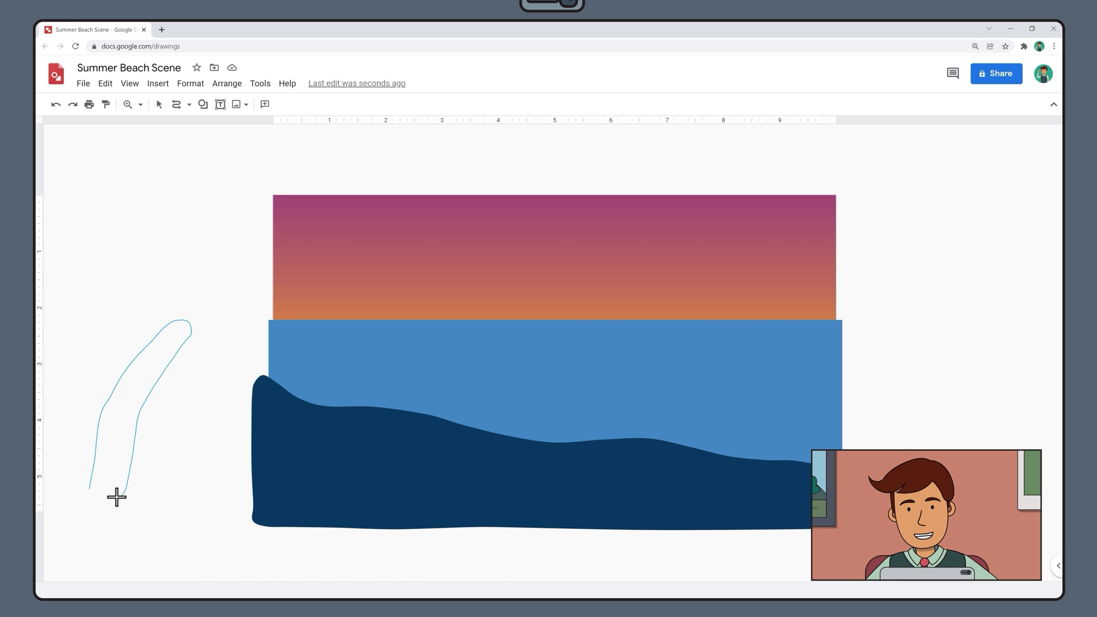
{"action": "left_click_drag", "start_coordinate": [86, 489], "coordinate": [87, 492]}
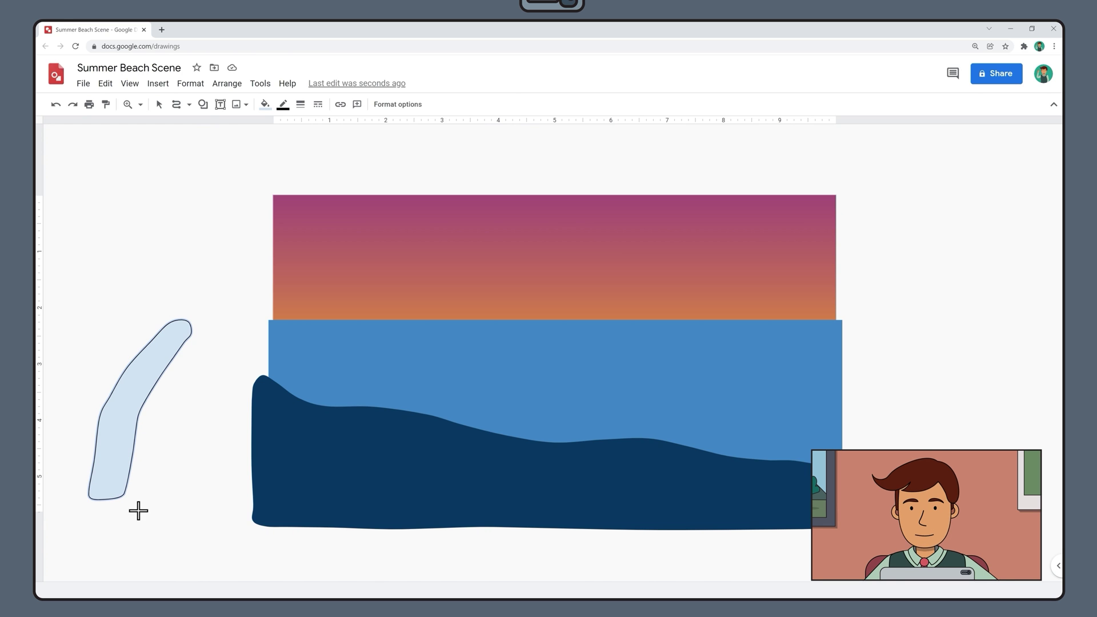
- Draw an oval about 0.5 by 0.6 inch above the palm trunk and rotate it about 15° counterclockwise
{"action": "left_click", "coordinate": [203, 104]}
{"action": "mouse_move", "coordinate": [222, 127]}
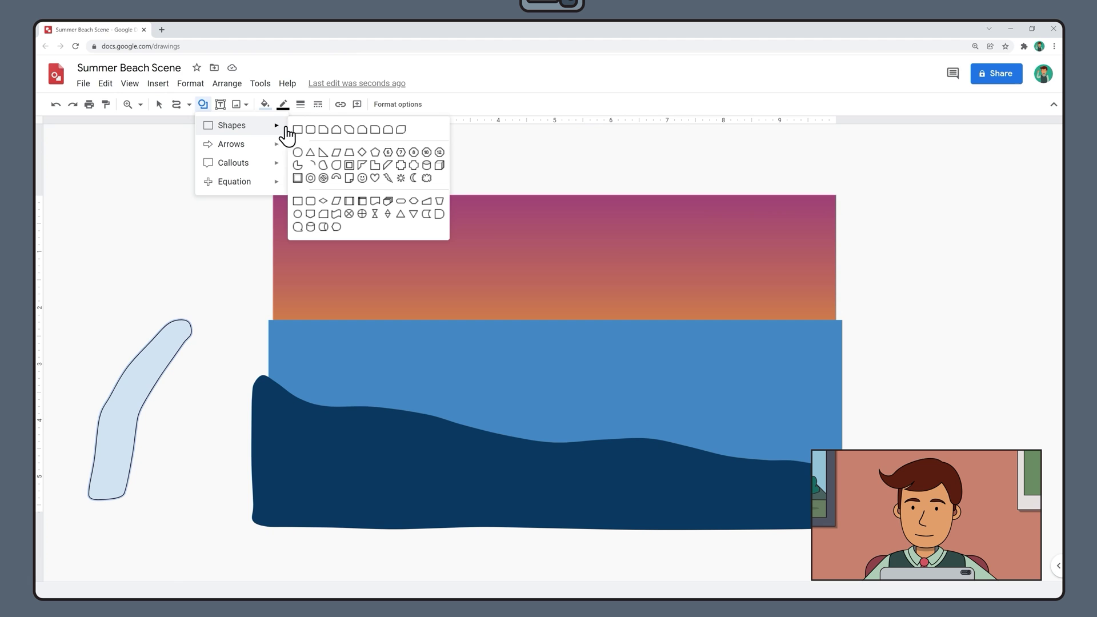
{"action": "left_click", "coordinate": [297, 153]}
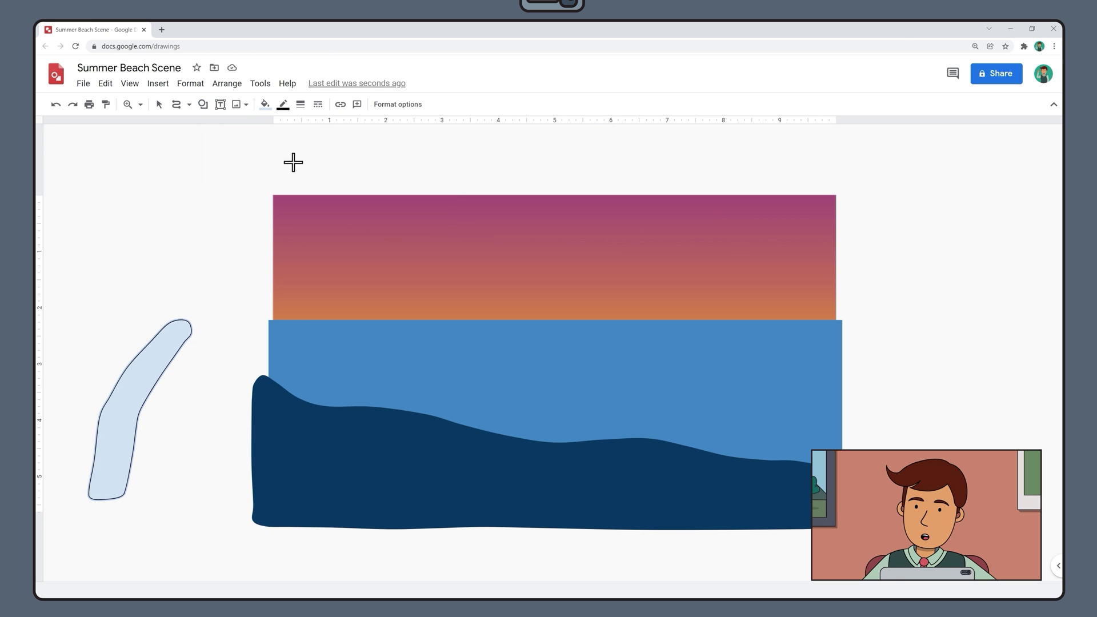
{"action": "left_click_drag", "start_coordinate": [128, 239], "coordinate": [156, 270]}
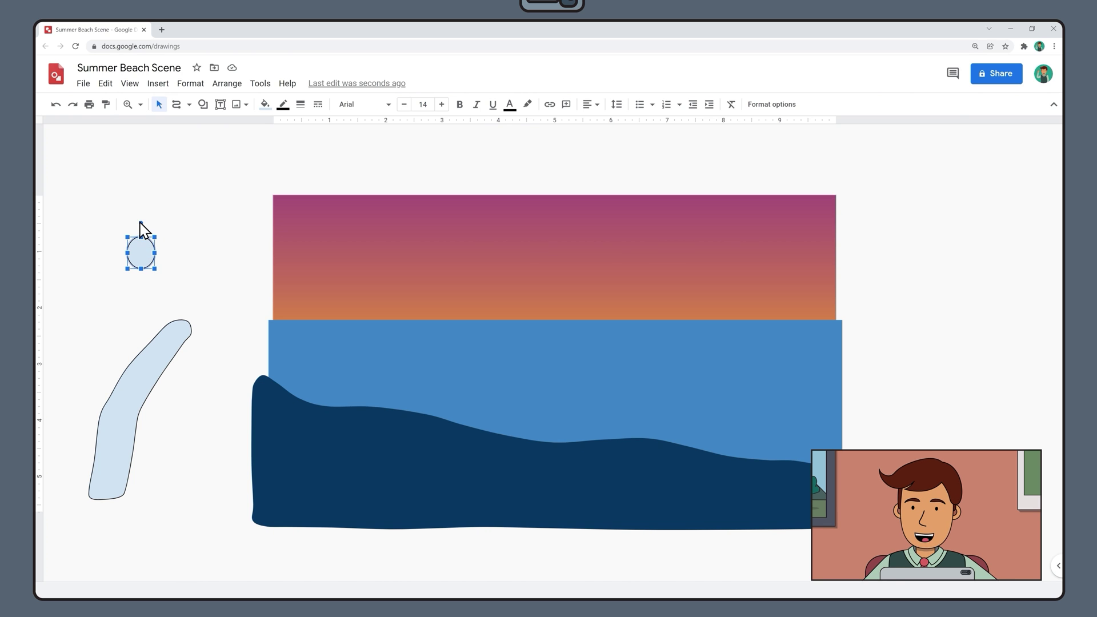
{"action": "left_click_drag", "start_coordinate": [140, 223], "coordinate": [134, 222]}
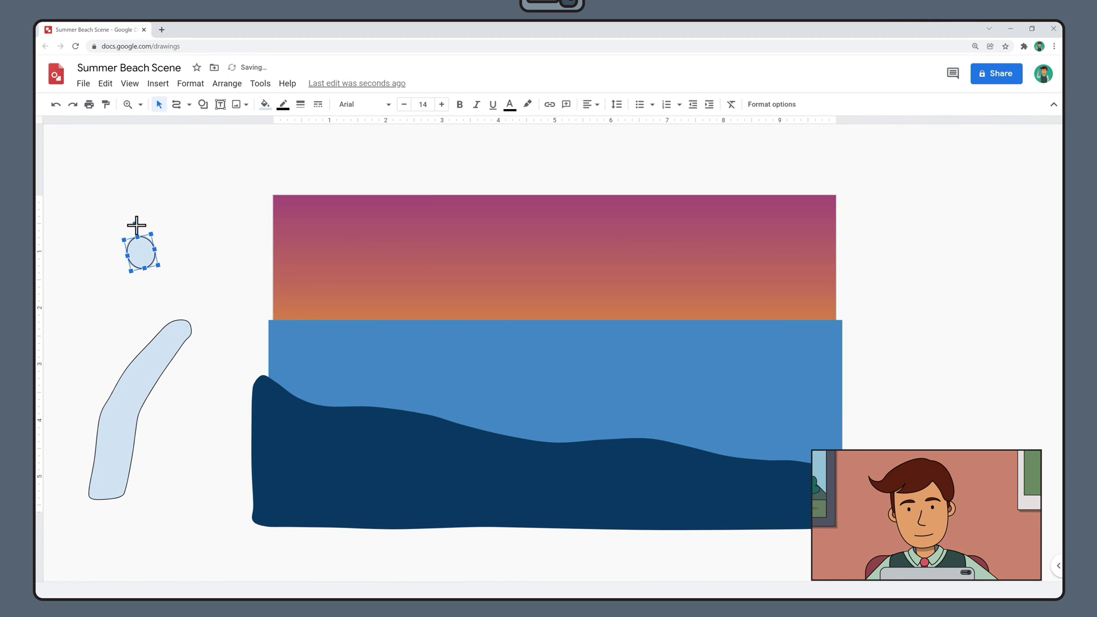
- Paste two copies of the oval, move one of them aside and tilt it about 15° clockwise
{"action": "right_click", "coordinate": [143, 252]}
{"action": "left_click", "coordinate": [173, 272]}
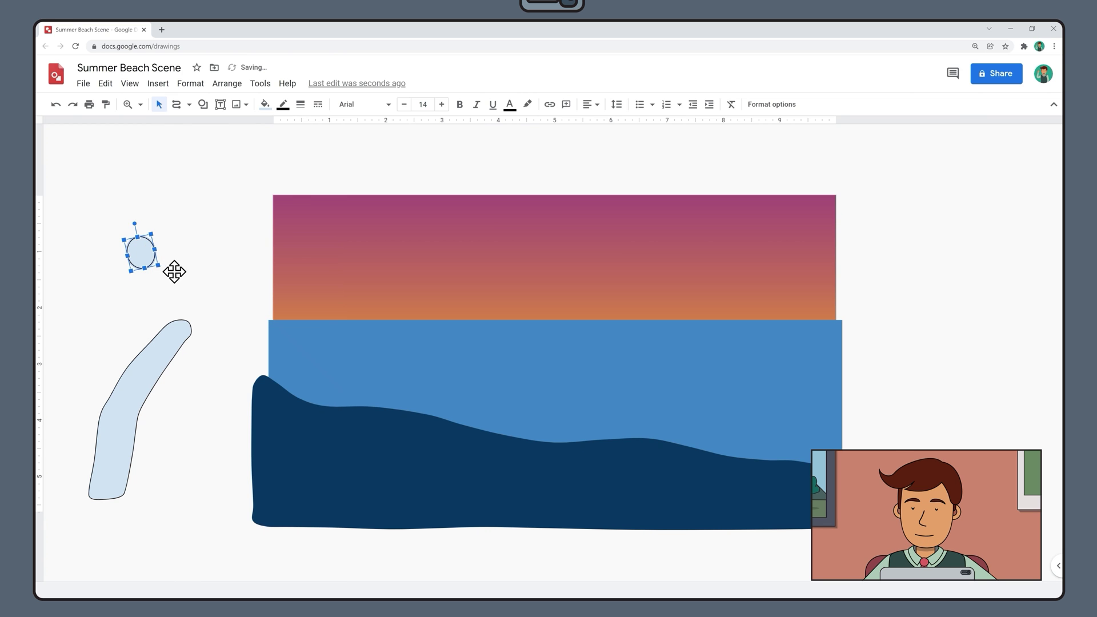
{"action": "right_click", "coordinate": [201, 264]}
{"action": "left_click", "coordinate": [229, 314]}
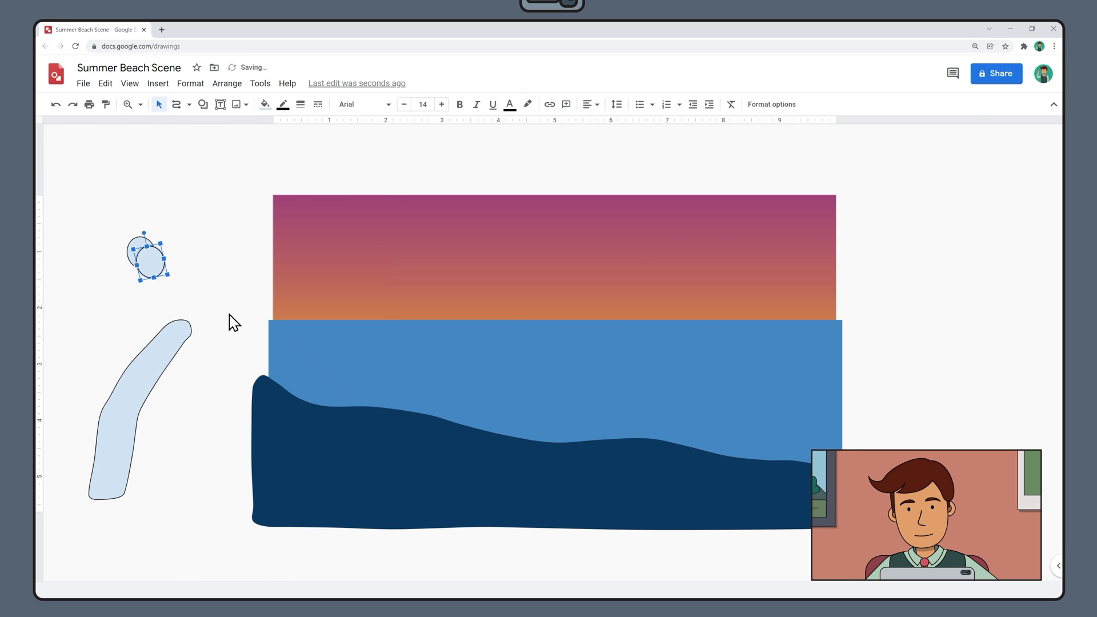
{"action": "right_click", "coordinate": [229, 314]}
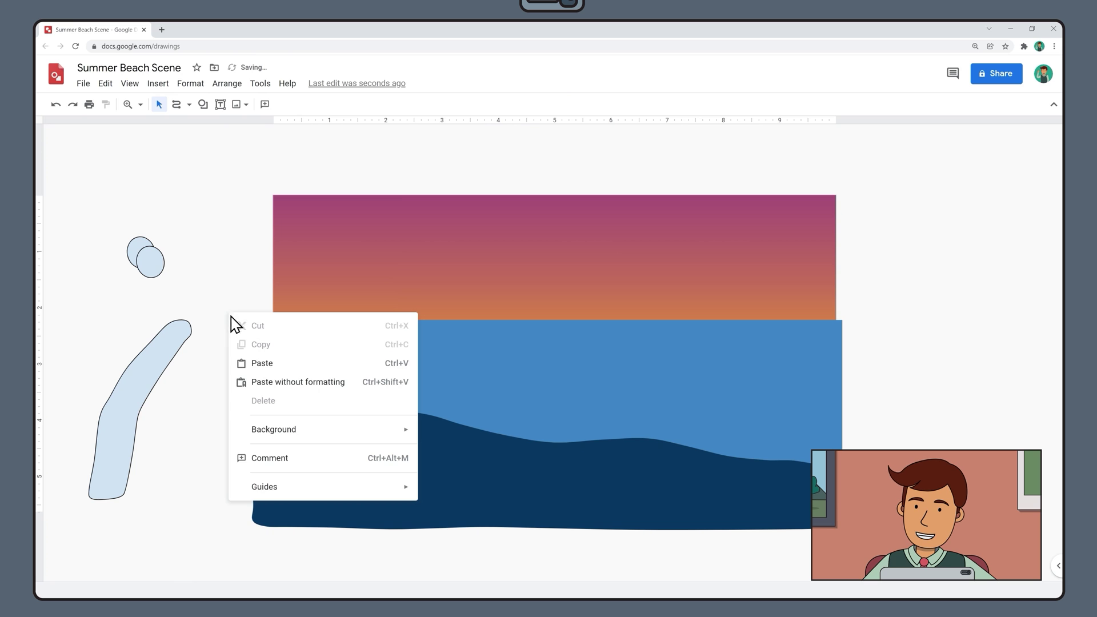
{"action": "left_click", "coordinate": [257, 364]}
{"action": "left_click_drag", "start_coordinate": [164, 272], "coordinate": [223, 279]}
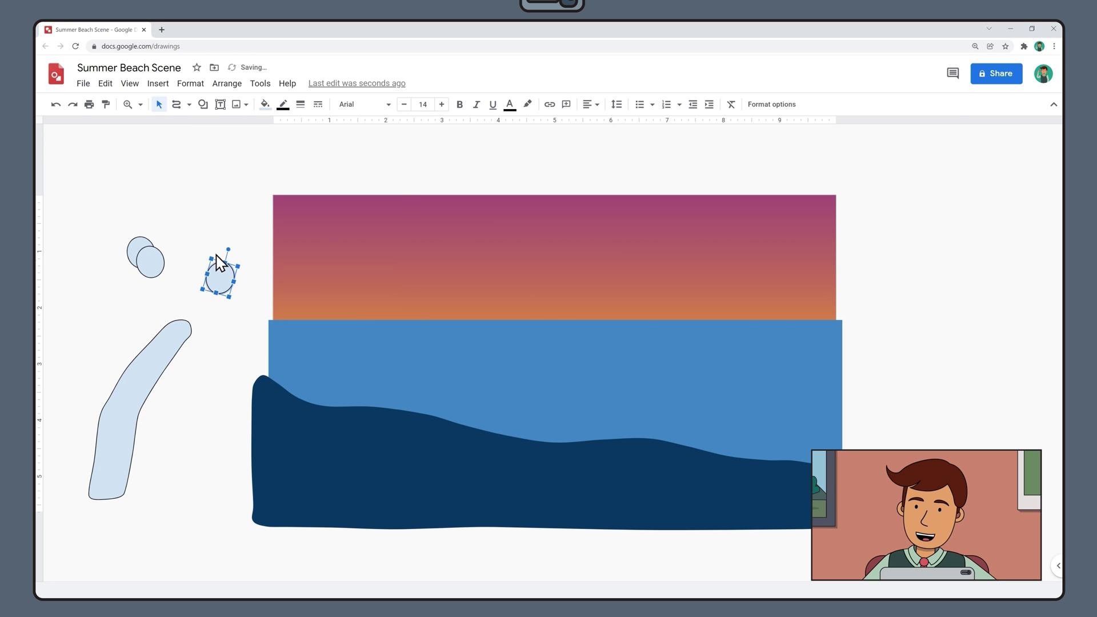
- Move the three ovals into an overlapping coconut cluster near the upper end of the palm trunk
{"action": "left_click_drag", "start_coordinate": [146, 258], "coordinate": [181, 223]}
{"action": "left_click_drag", "start_coordinate": [142, 254], "coordinate": [183, 356]}
{"action": "left_click_drag", "start_coordinate": [179, 255], "coordinate": [151, 343]}
{"action": "left_click_drag", "start_coordinate": [220, 278], "coordinate": [165, 364]}
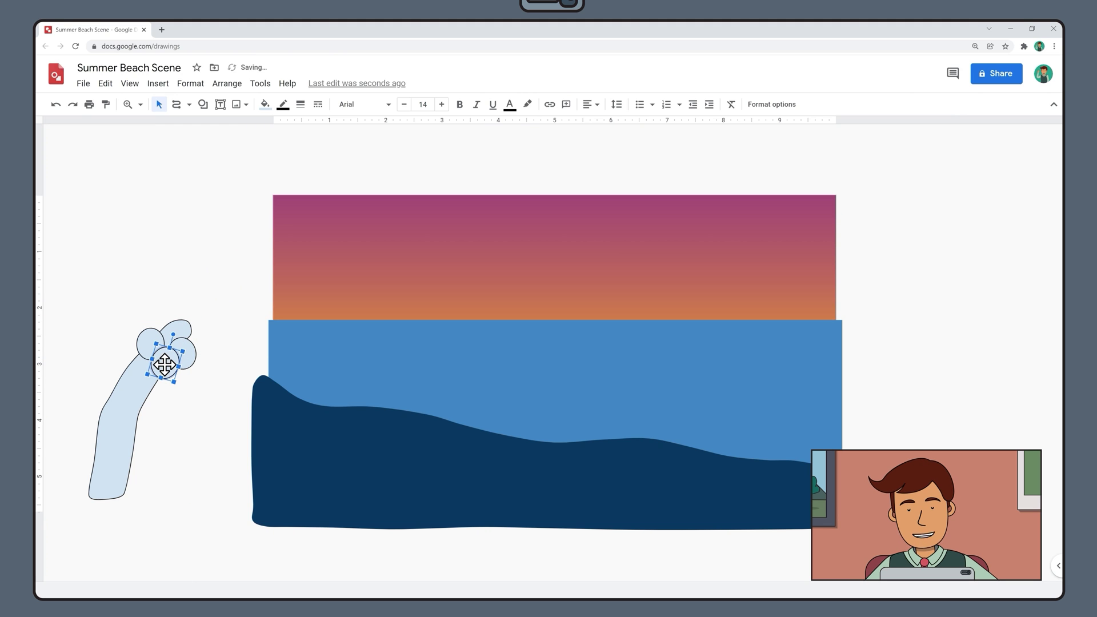
- Draw a Moon shape about 0.8 by 1.8 inches above the trunk, thicken it slightly, and rotate it about 125° clockwise as a palm leaf
{"action": "left_click", "coordinate": [203, 104]}
{"action": "mouse_move", "coordinate": [216, 127]}
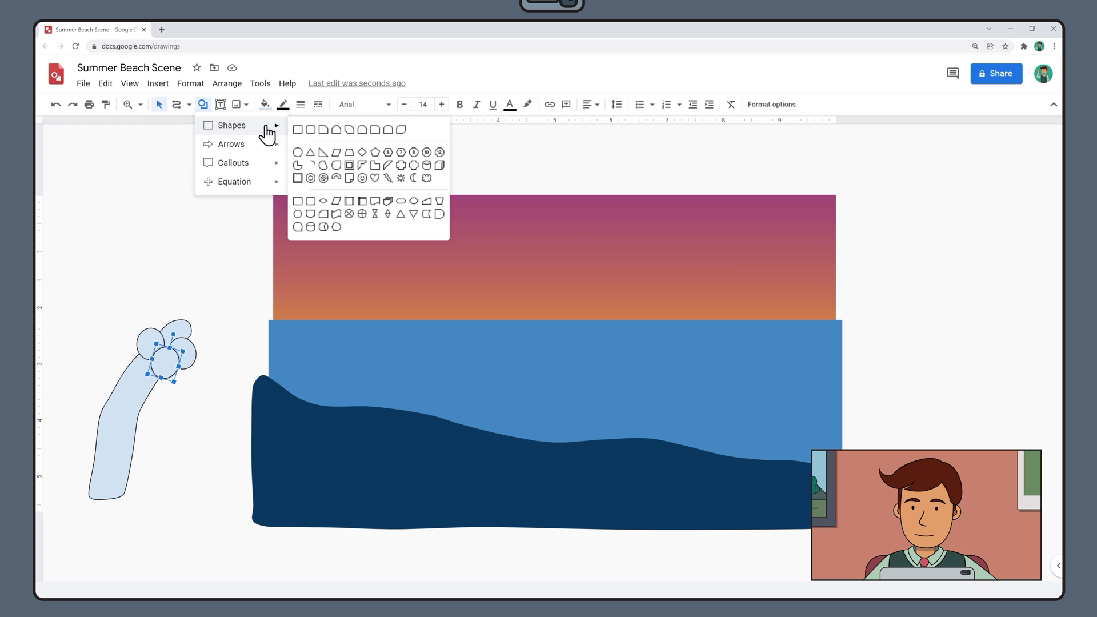
{"action": "left_click", "coordinate": [401, 179]}
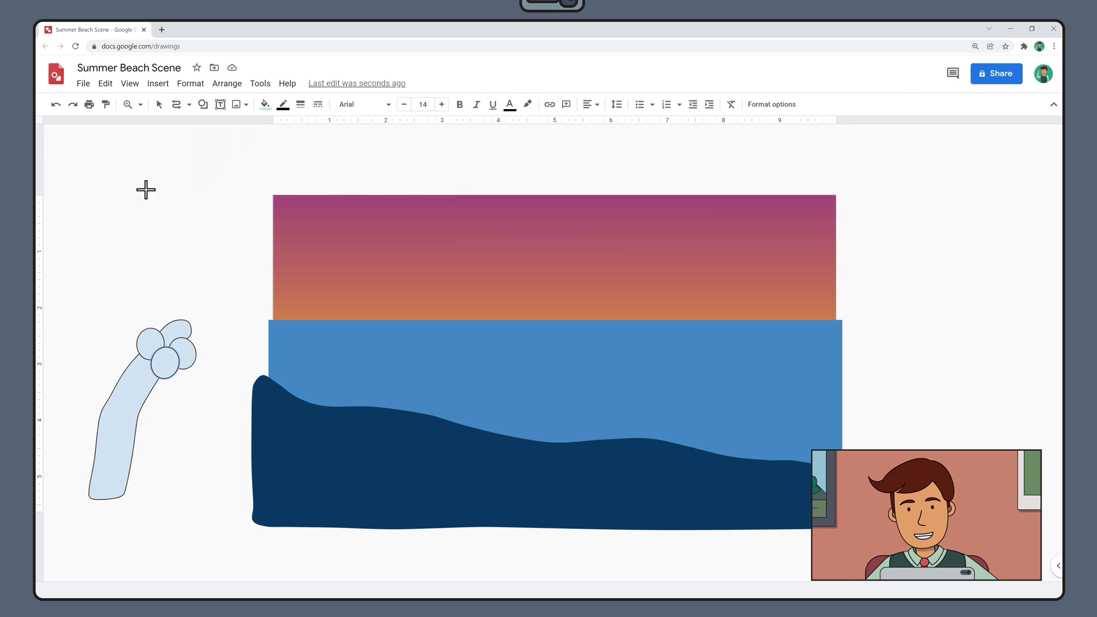
{"action": "left_click_drag", "start_coordinate": [124, 162], "coordinate": [164, 264]}
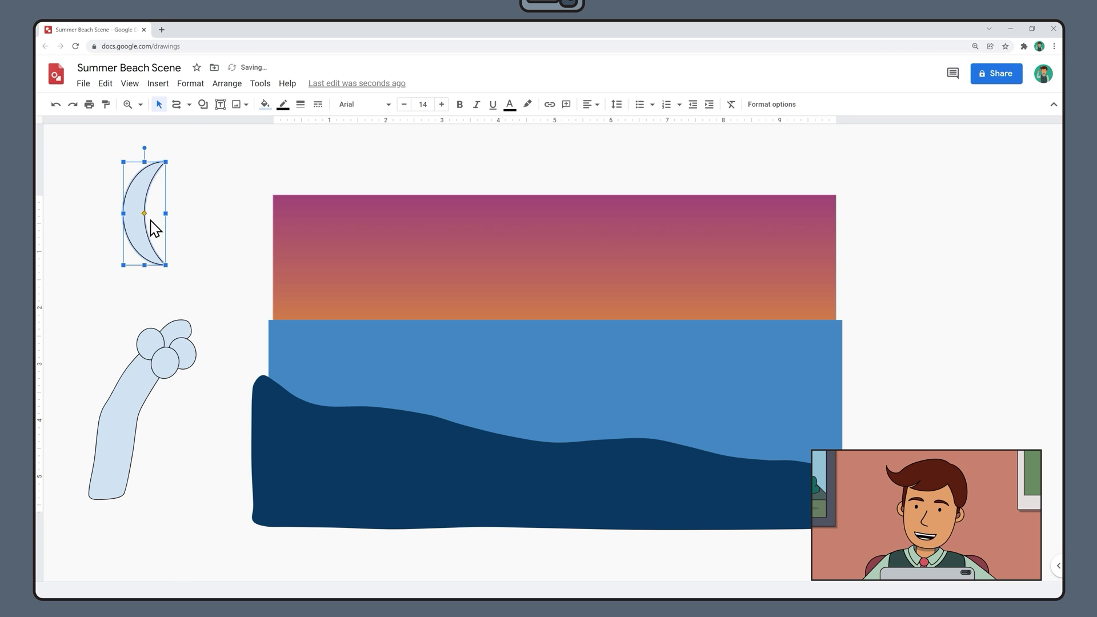
{"action": "left_click_drag", "start_coordinate": [144, 213], "coordinate": [147, 213]}
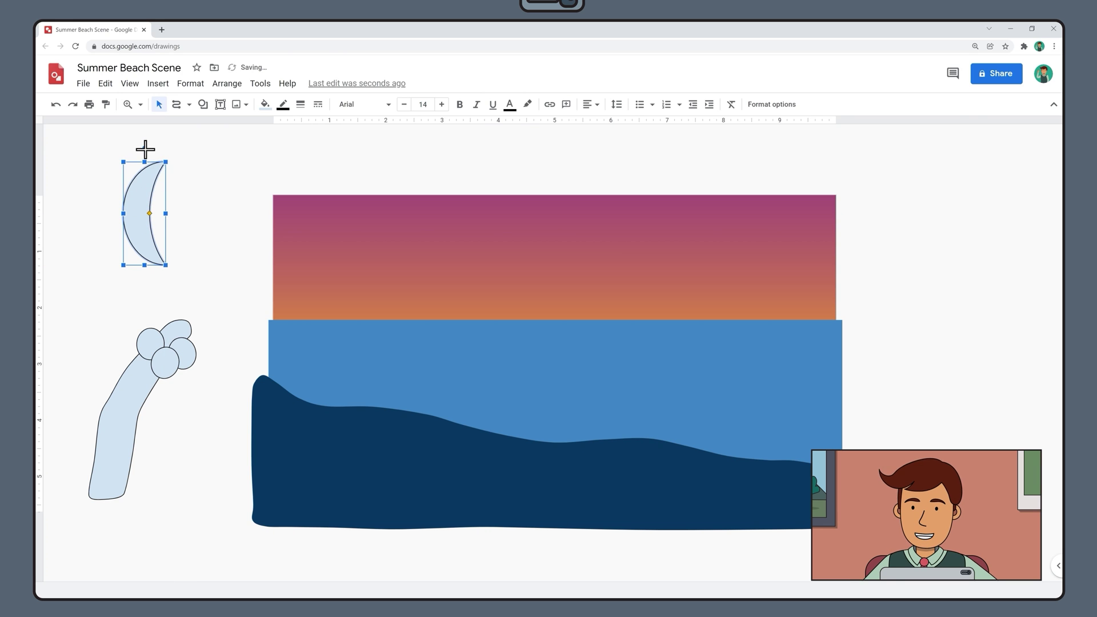
{"action": "left_click_drag", "start_coordinate": [145, 148], "coordinate": [207, 256]}
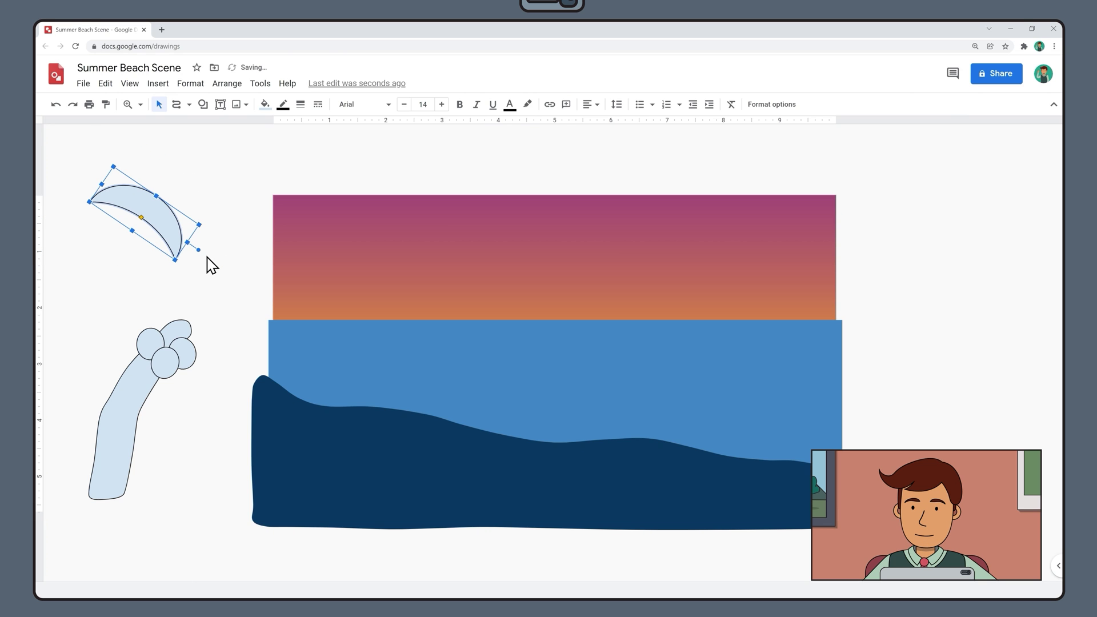
- Duplicate the rotated moon-shaped palm leaf with copy and paste
{"action": "right_click", "coordinate": [163, 216]}
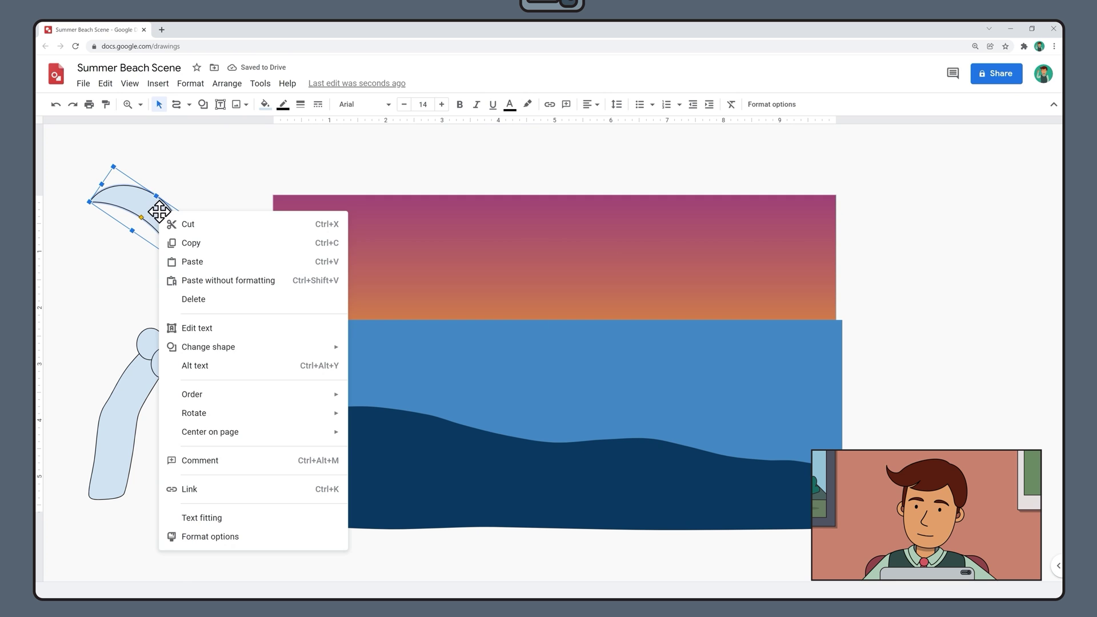
{"action": "left_click", "coordinate": [185, 243]}
{"action": "right_click", "coordinate": [230, 250]}
{"action": "left_click", "coordinate": [255, 297]}
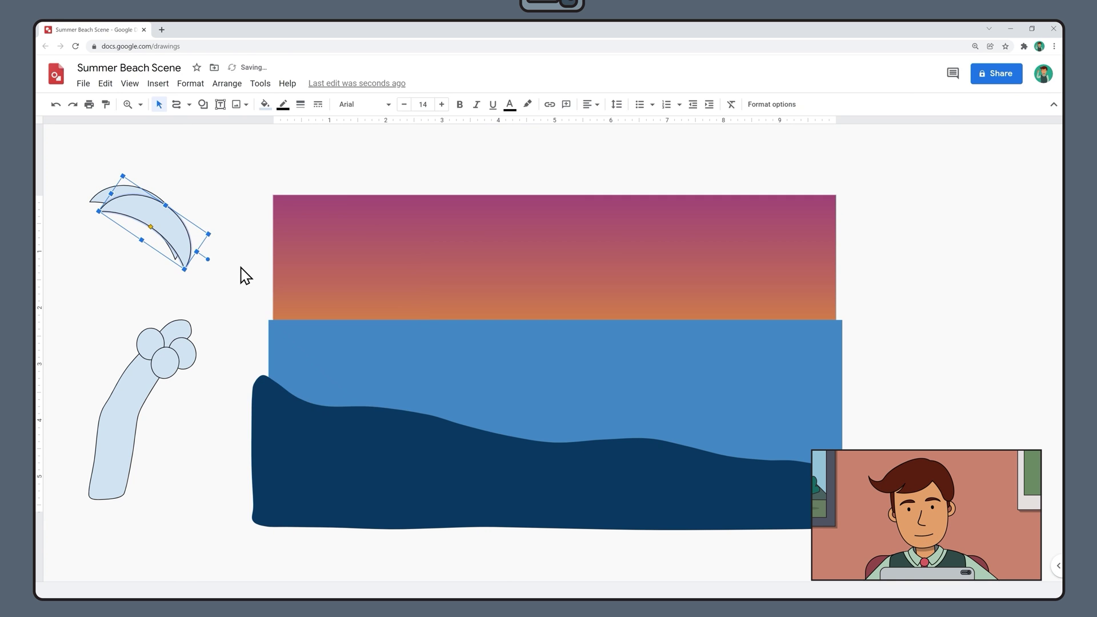
- Paste three more copies of the moon-shaped palm leaf for a set of five leaves
{"action": "right_click", "coordinate": [240, 249]}
{"action": "left_click", "coordinate": [265, 297]}
{"action": "right_click", "coordinate": [243, 243]}
{"action": "left_click", "coordinate": [269, 294]}
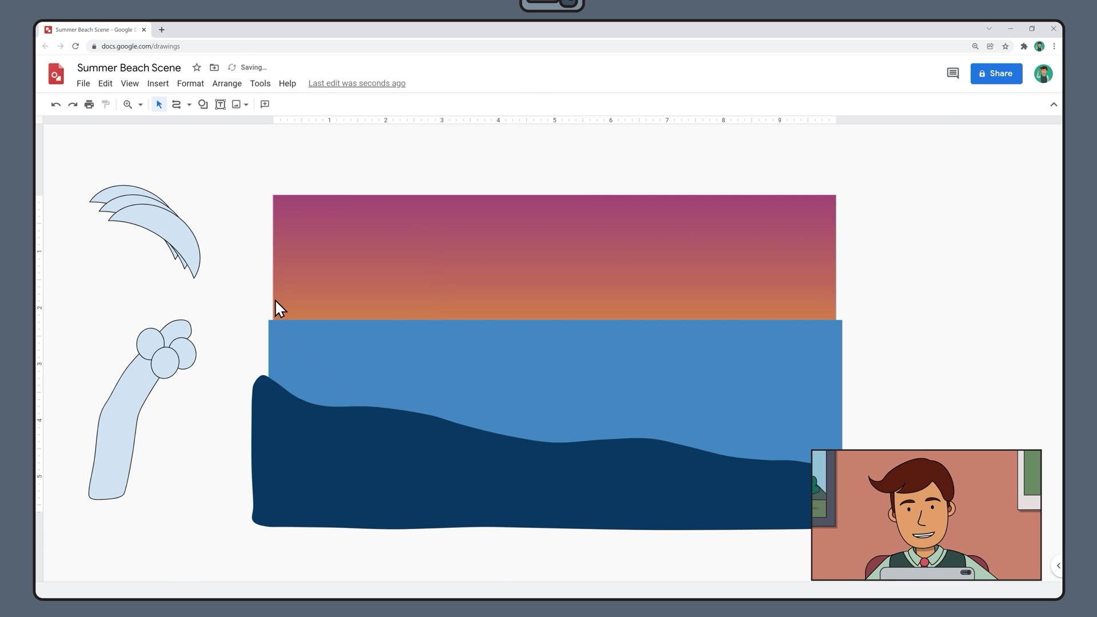
{"action": "right_click", "coordinate": [244, 216]}
{"action": "left_click", "coordinate": [273, 267]}
- Arrange three leaf copies around the coconuts, one drooping right, one rotated to arch left and one pointing to the upper left
{"action": "left_click_drag", "start_coordinate": [183, 237], "coordinate": [241, 388]}
{"action": "left_click_drag", "start_coordinate": [206, 260], "coordinate": [150, 328]}
{"action": "left_click", "coordinate": [204, 275]}
{"action": "left_click_drag", "start_coordinate": [186, 247], "coordinate": [158, 319]}
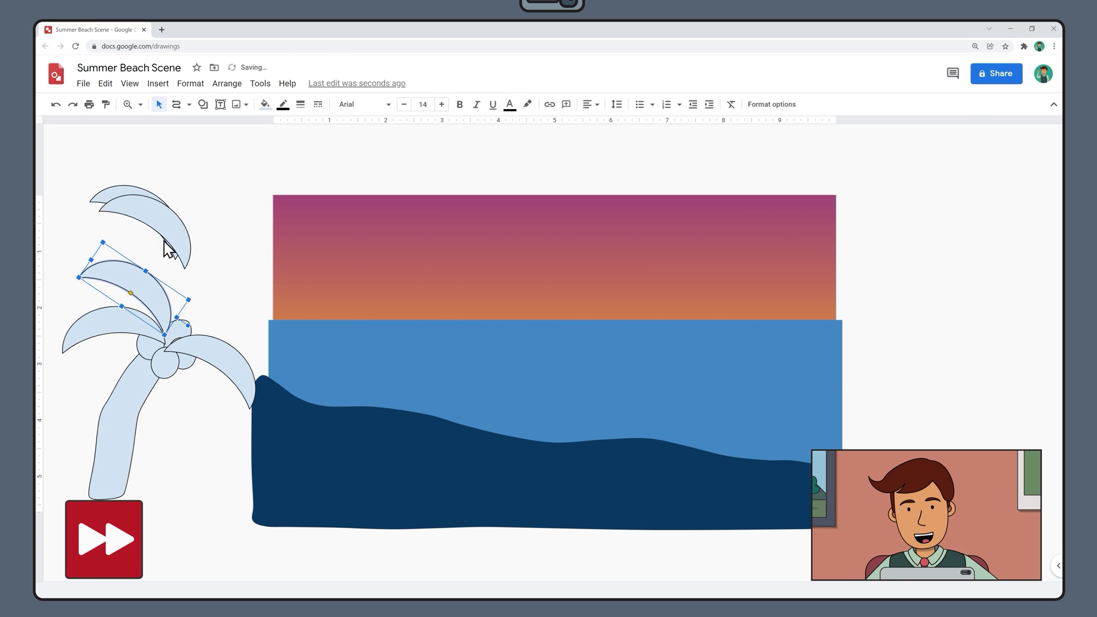
- Rotate and place the last two leaves on the right side and top of the palm crown, adjusting the neighbouring leaves to fit
{"action": "left_click", "coordinate": [191, 247]}
{"action": "left_click_drag", "start_coordinate": [230, 284], "coordinate": [239, 241]}
{"action": "left_click_drag", "start_coordinate": [174, 252], "coordinate": [182, 274]}
{"action": "left_click", "coordinate": [165, 296]}
{"action": "left_click", "coordinate": [172, 243]}
{"action": "left_click_drag", "start_coordinate": [152, 212], "coordinate": [193, 282]}
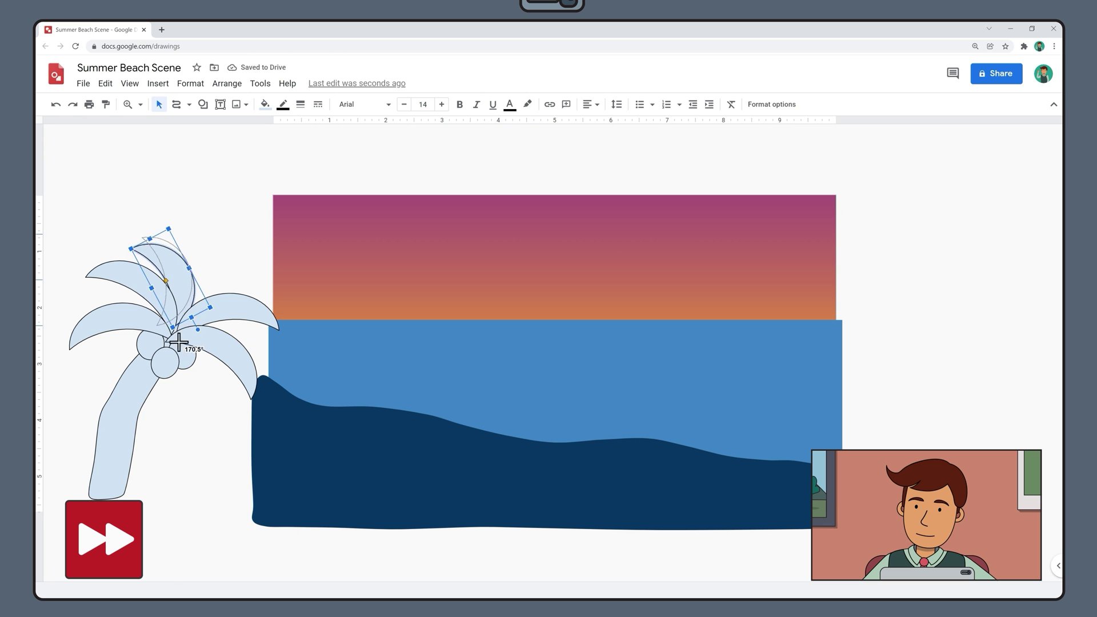
{"action": "left_click_drag", "start_coordinate": [183, 331], "coordinate": [194, 252]}
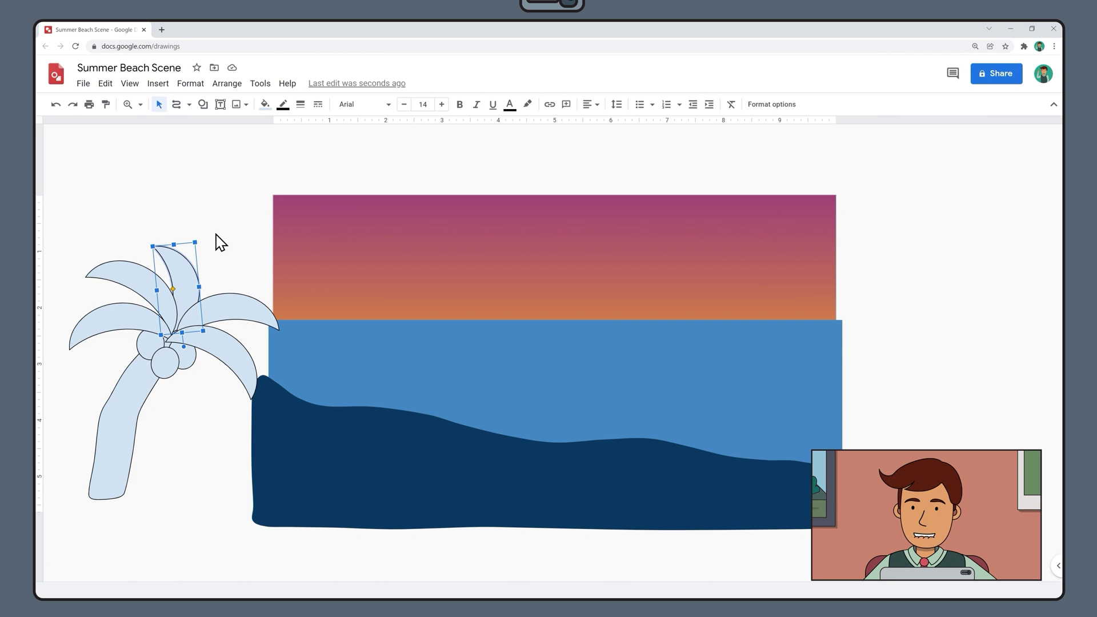
- Group all the palm tree shapes and make the group's outline transparent
{"action": "left_click_drag", "start_coordinate": [95, 197], "coordinate": [217, 474]}
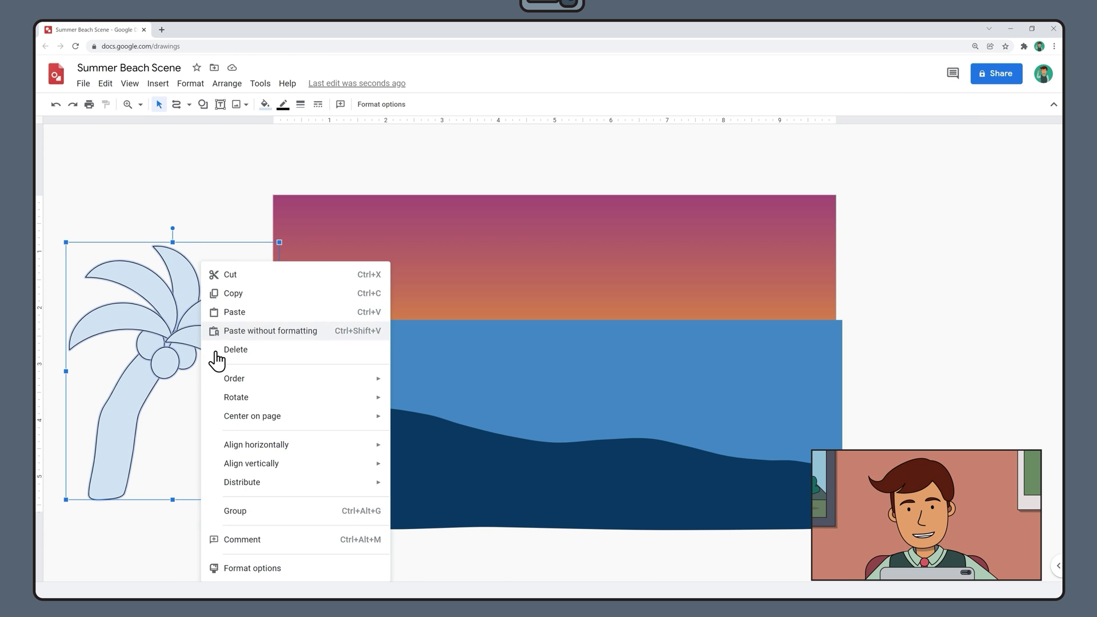
{"action": "left_click", "coordinate": [258, 519]}
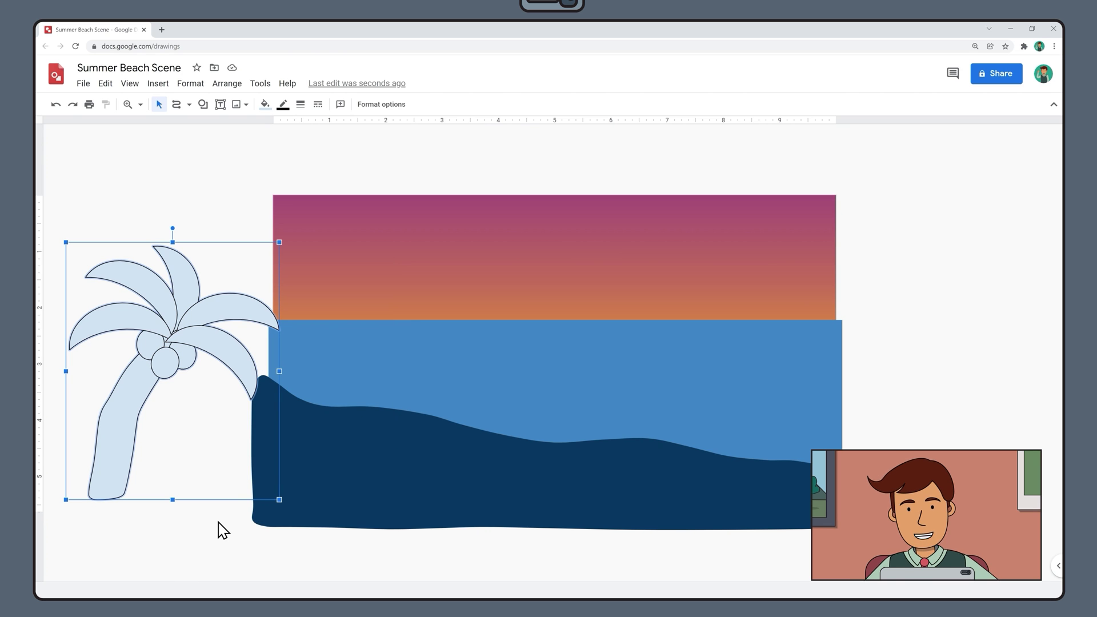
{"action": "left_click", "coordinate": [283, 104]}
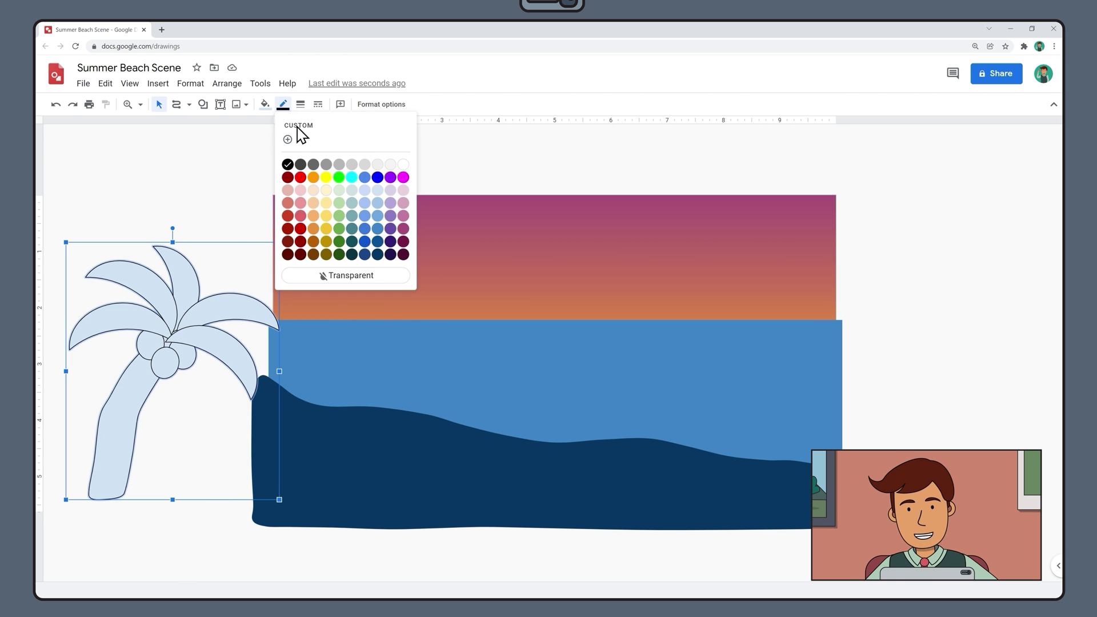
{"action": "left_click", "coordinate": [374, 274]}
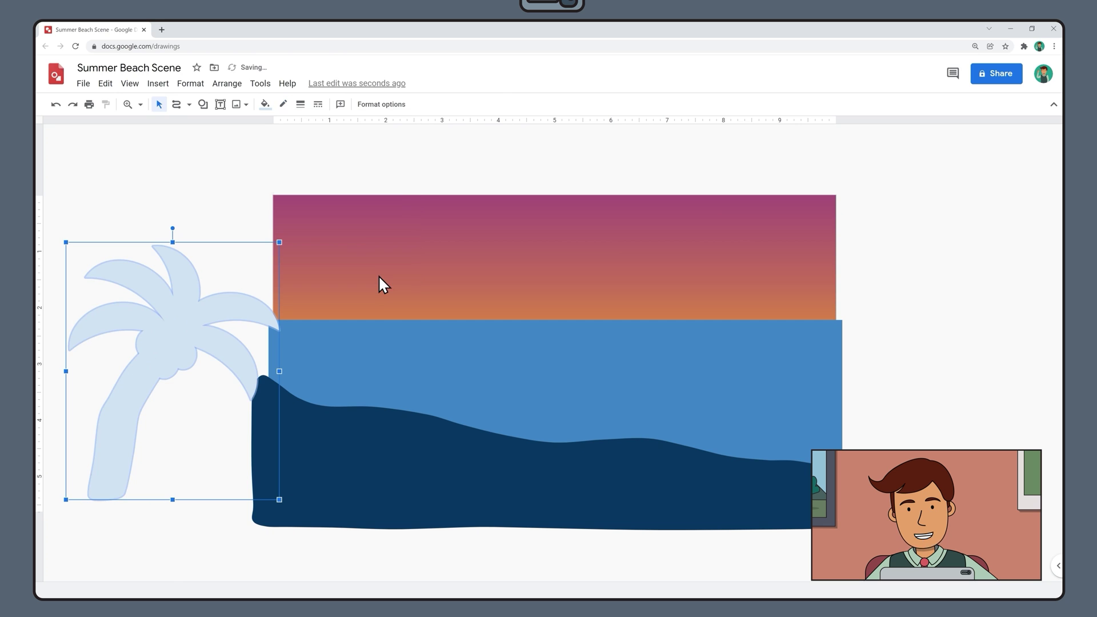
- Fill the palm tree with the shoreline's dark blue and move it onto the left end of the shoreline
{"action": "left_click", "coordinate": [264, 104]}
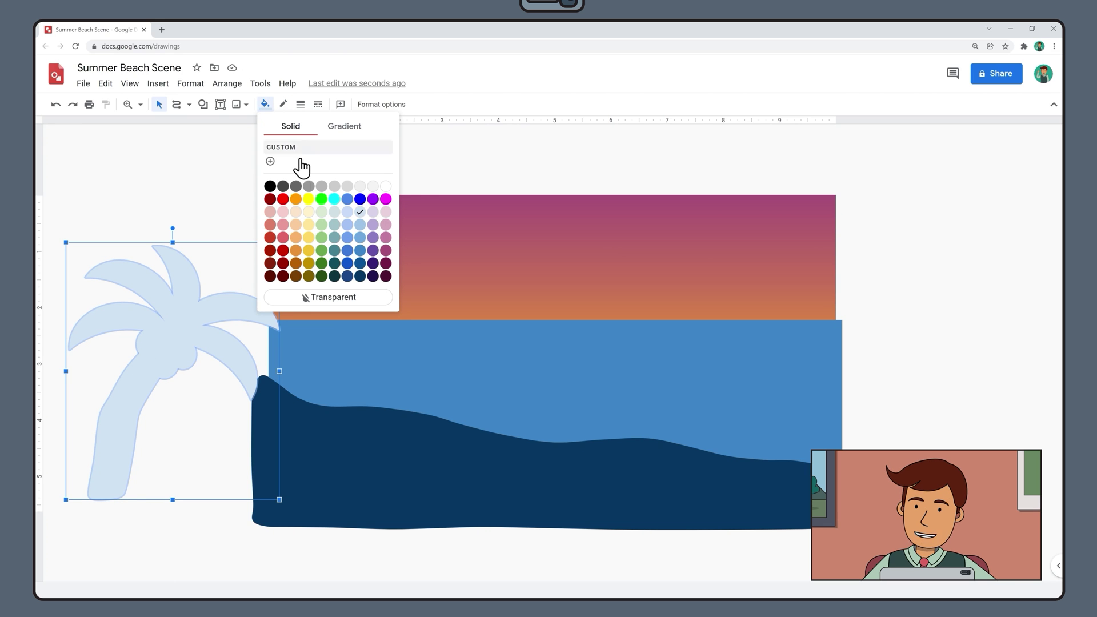
{"action": "left_click", "coordinate": [360, 276]}
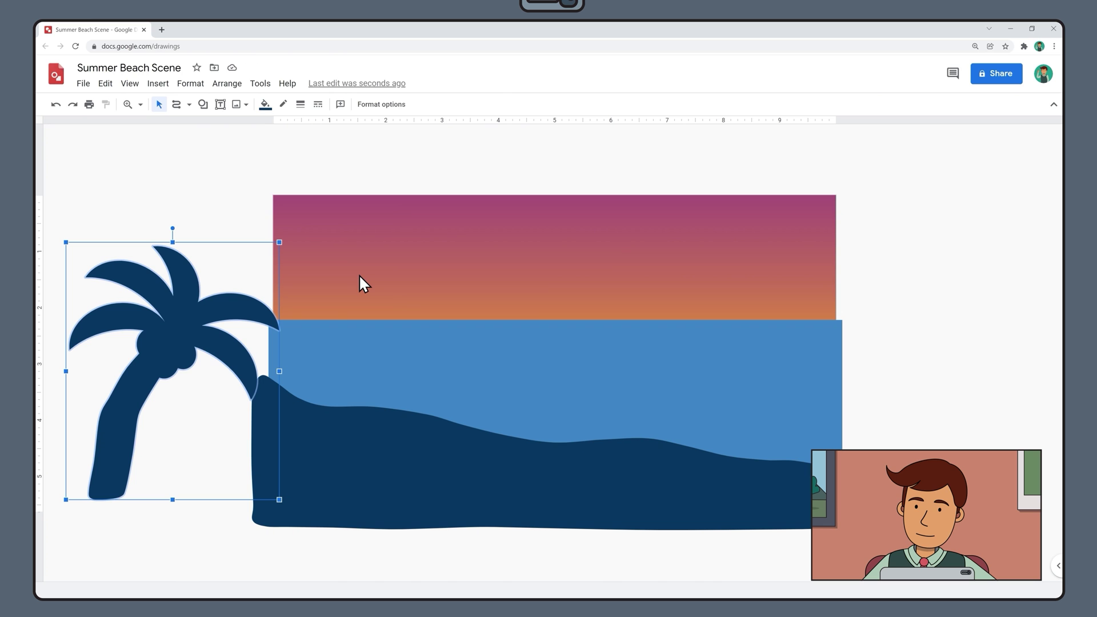
{"action": "left_click_drag", "start_coordinate": [137, 387], "coordinate": [312, 367]}
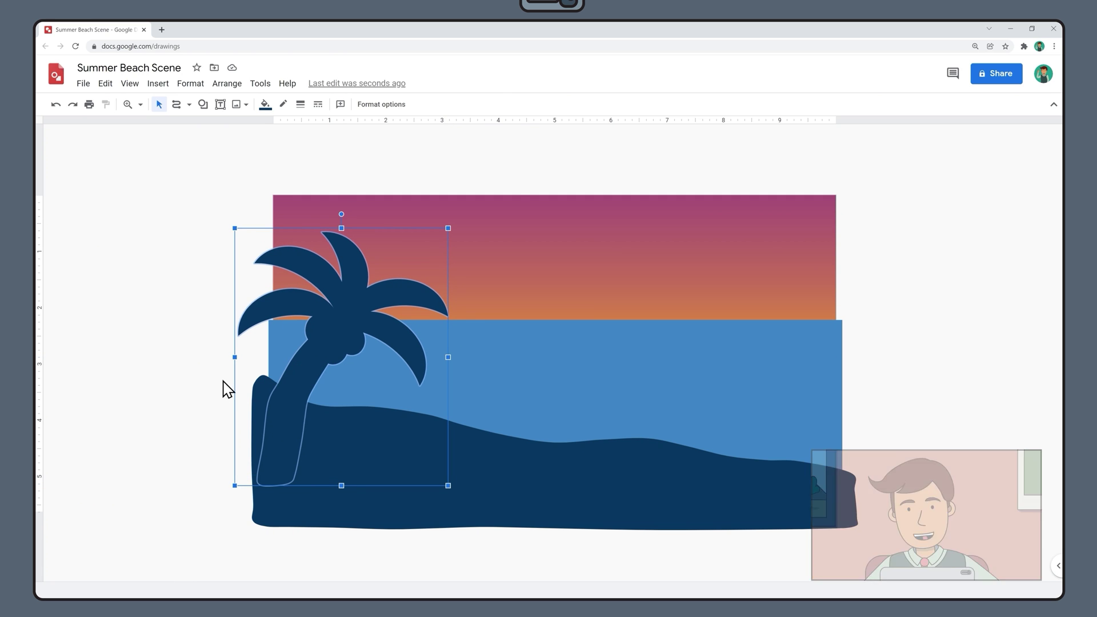
- Duplicate the palm tree with copy and paste and move the copy to the right end of the shoreline
{"action": "right_click", "coordinate": [334, 329]}
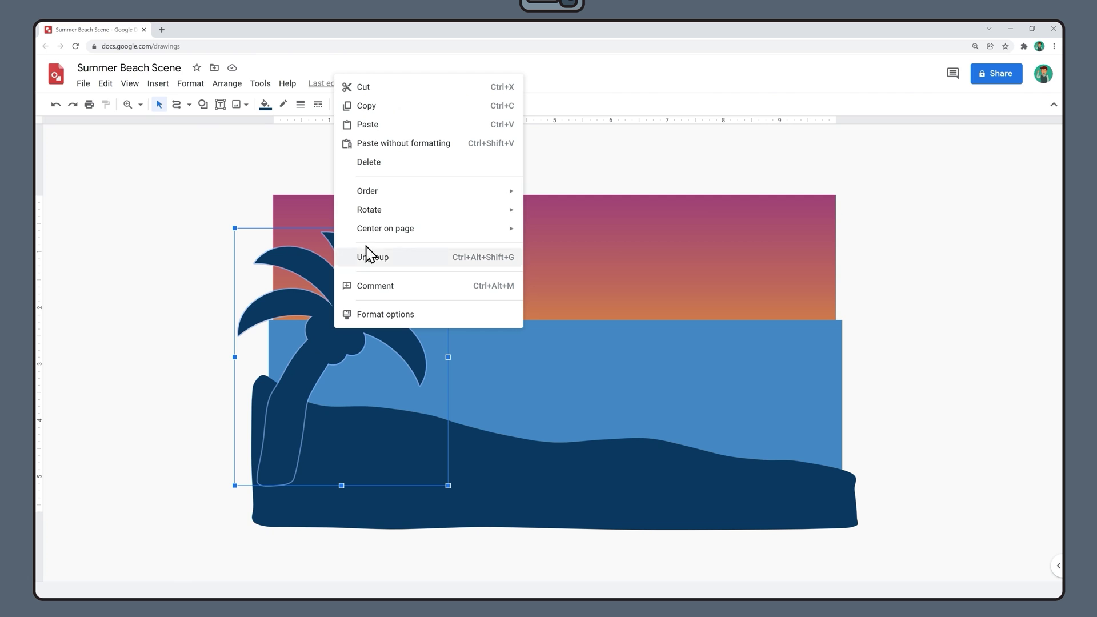
{"action": "left_click", "coordinate": [385, 109]}
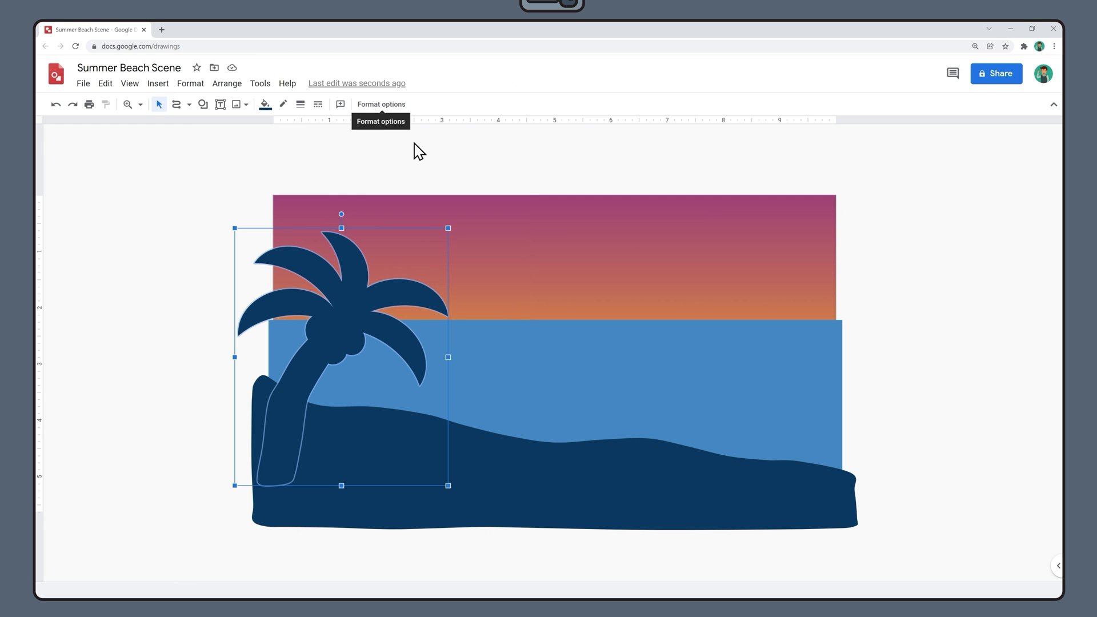
{"action": "right_click", "coordinate": [561, 217]}
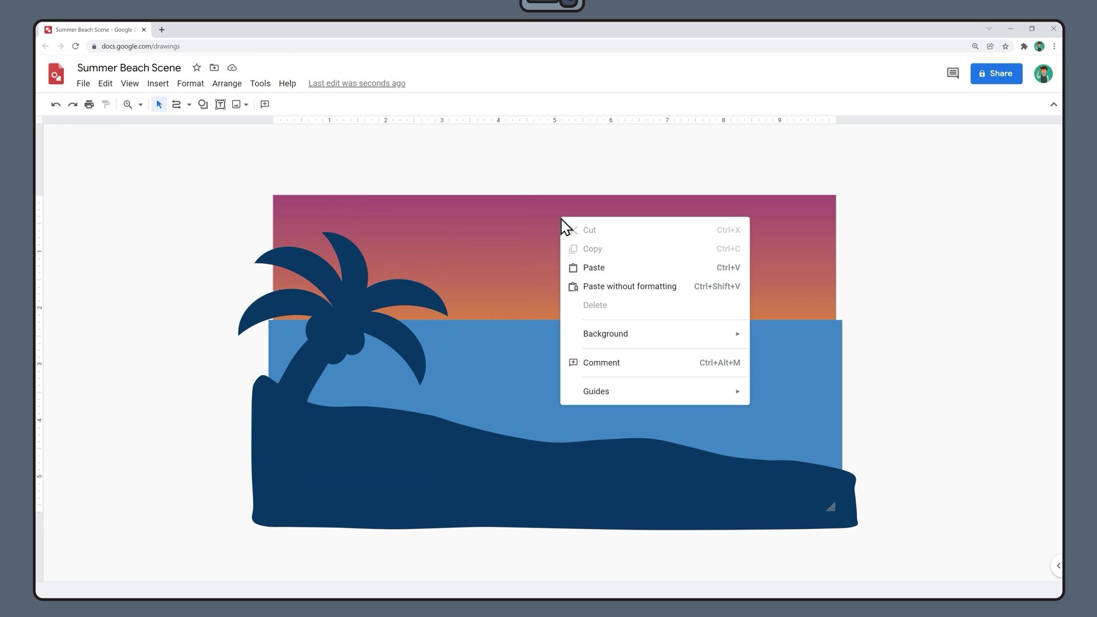
{"action": "left_click", "coordinate": [588, 267]}
{"action": "left_click_drag", "start_coordinate": [339, 357], "coordinate": [815, 348]}
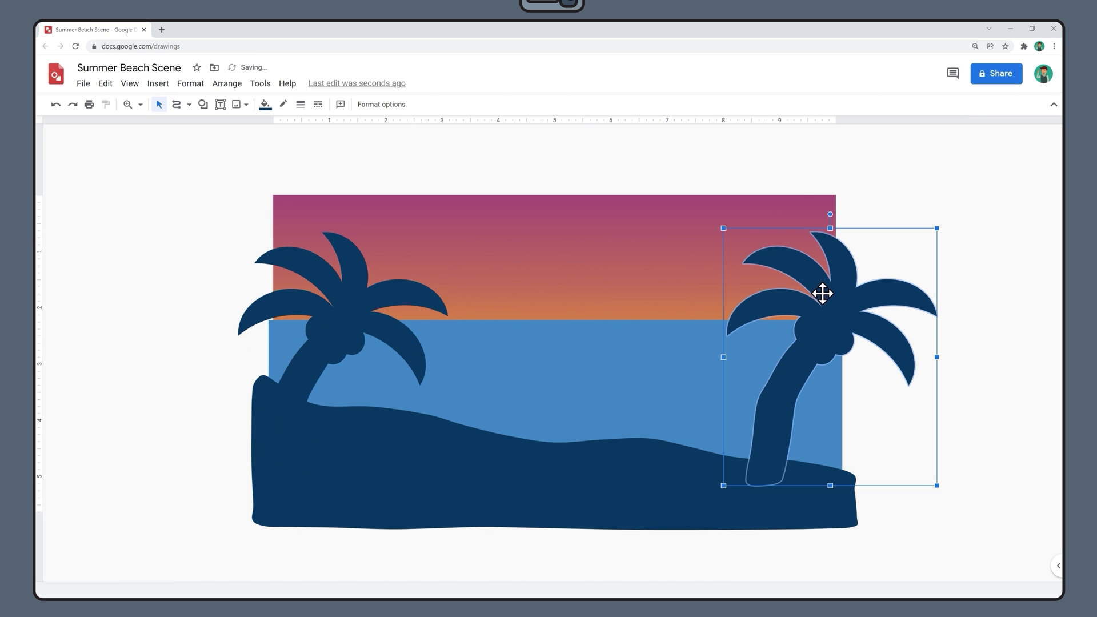
- Flip the copied palm tree horizontally and set it slightly smaller on the right end of the shoreline
{"action": "right_click", "coordinate": [831, 292]}
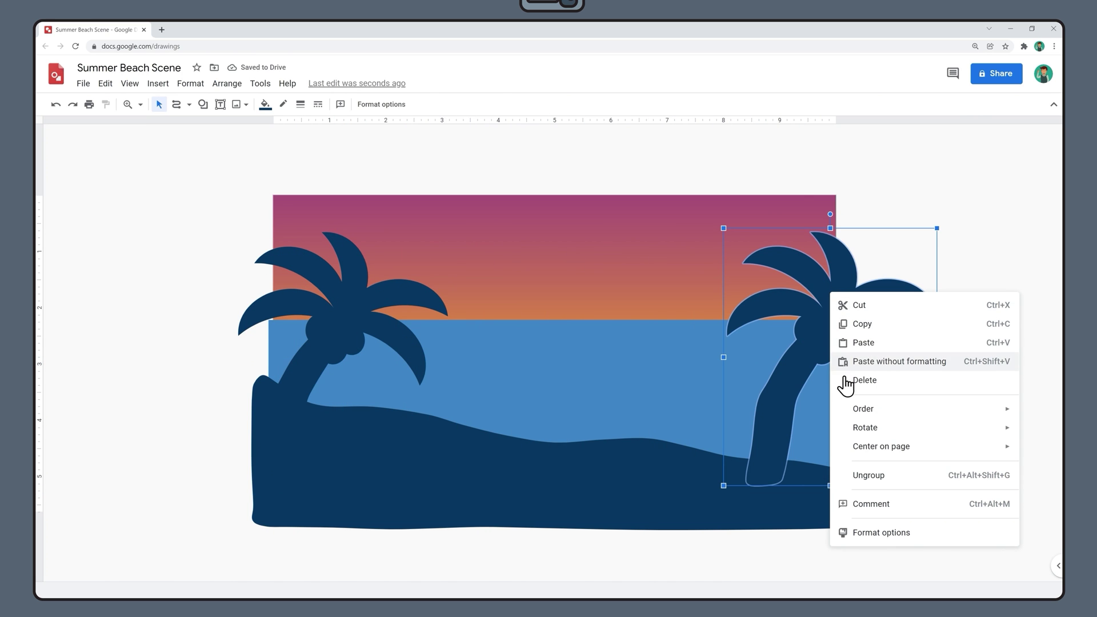
{"action": "mouse_move", "coordinate": [857, 432]}
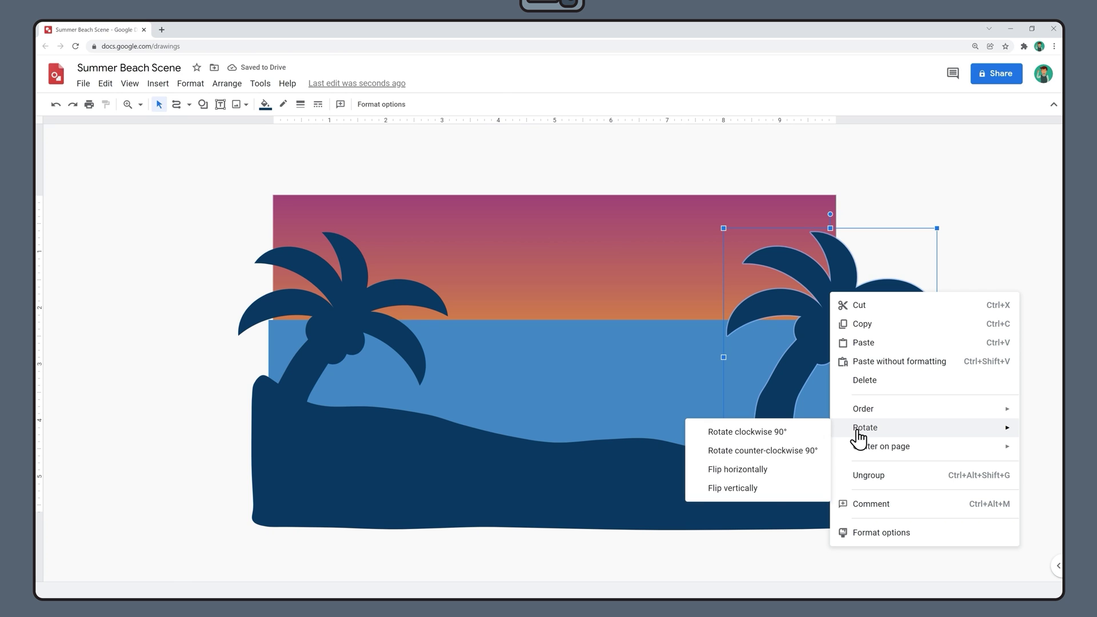
{"action": "left_click", "coordinate": [775, 470]}
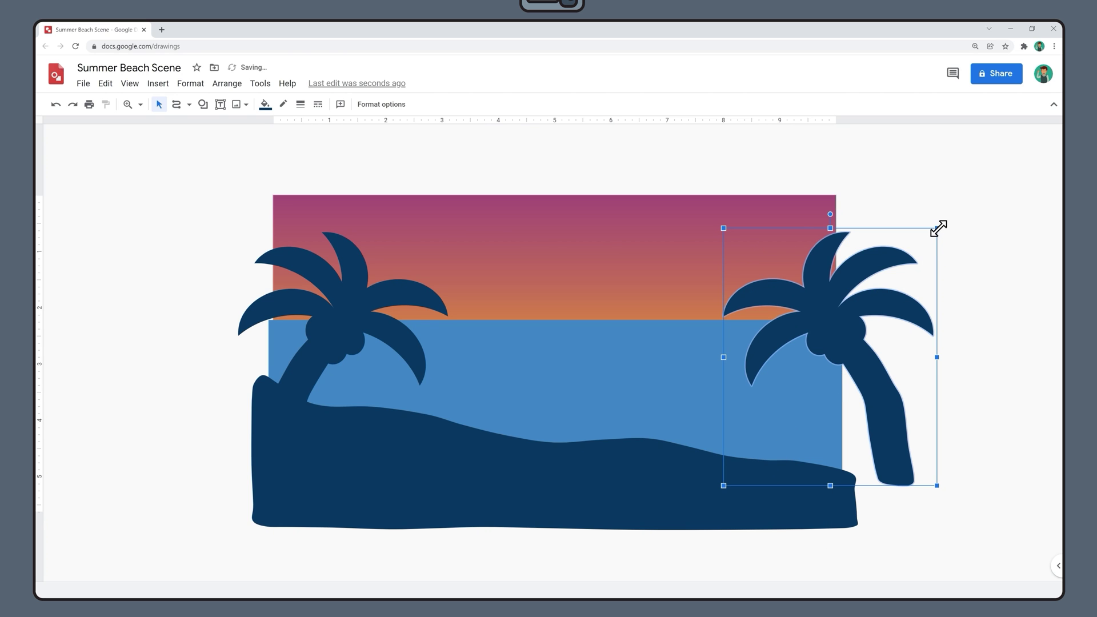
{"action": "left_click_drag", "start_coordinate": [937, 228], "coordinate": [910, 266]}
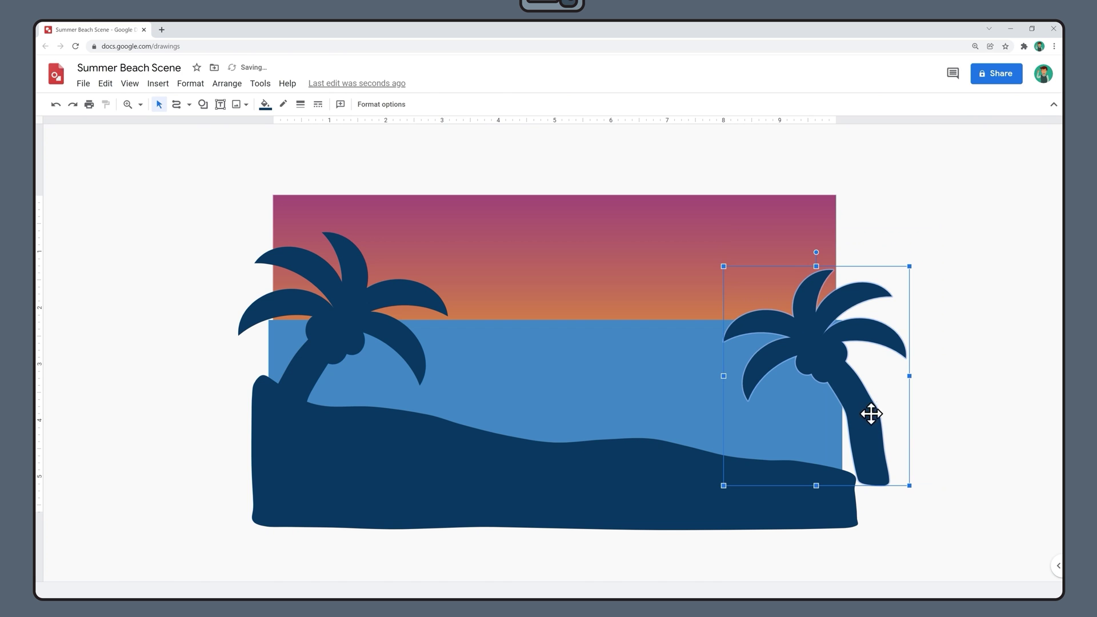
{"action": "left_click_drag", "start_coordinate": [862, 427], "coordinate": [832, 422]}
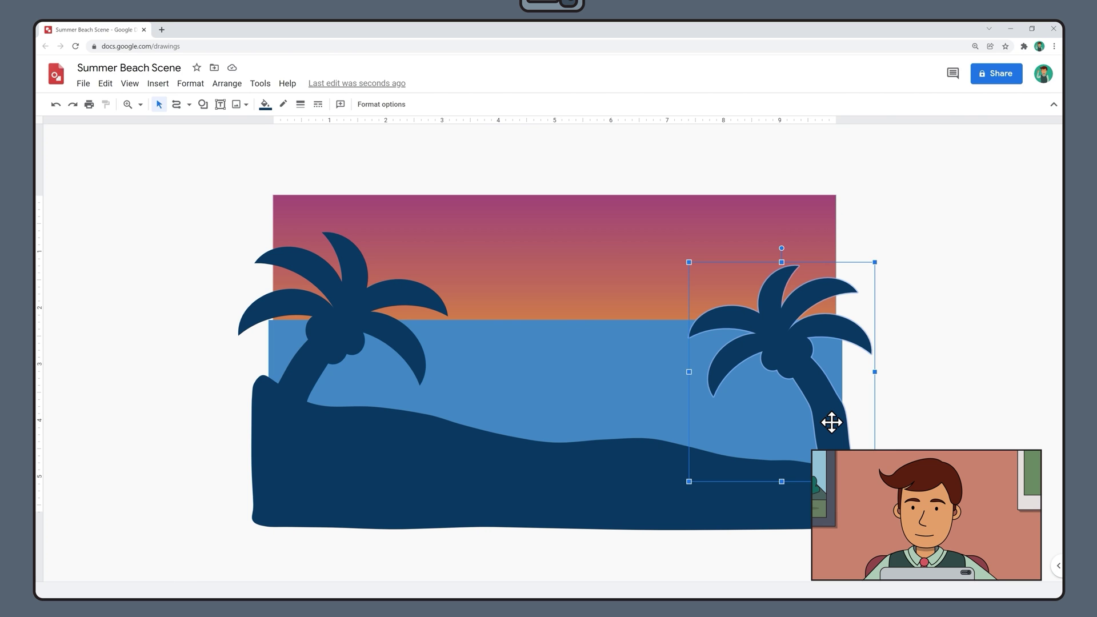
- At 200% zoom, draw a Round Diagonal Corner Rectangle about 1.9 by 0.3 inches in the sunset sky and fully round its two adjustable corners
{"action": "left_click", "coordinate": [133, 83]}
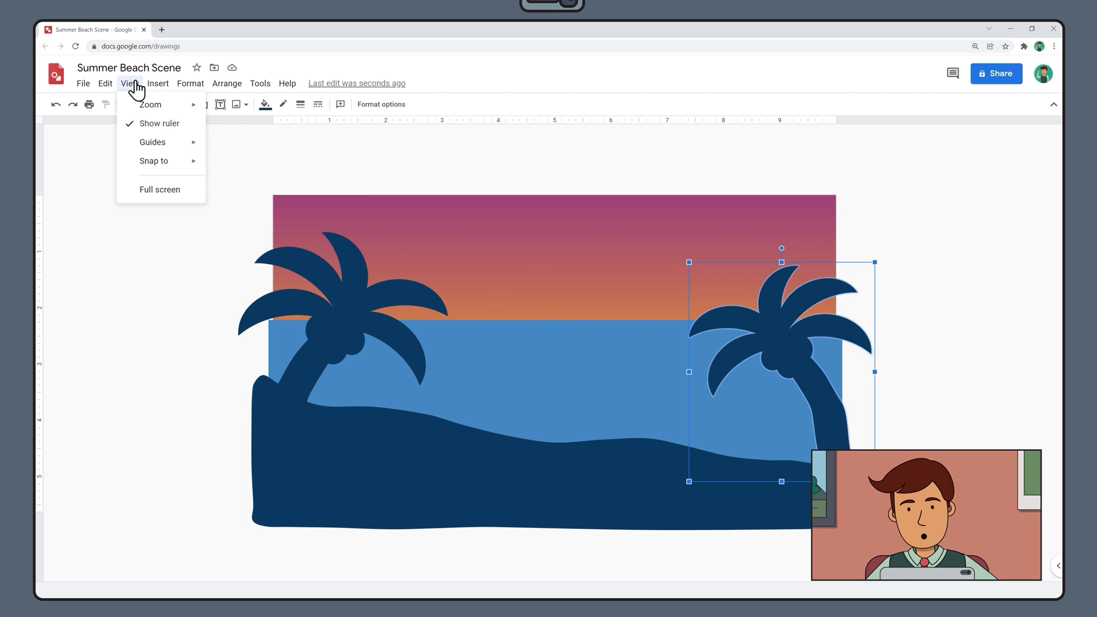
{"action": "mouse_move", "coordinate": [147, 106]}
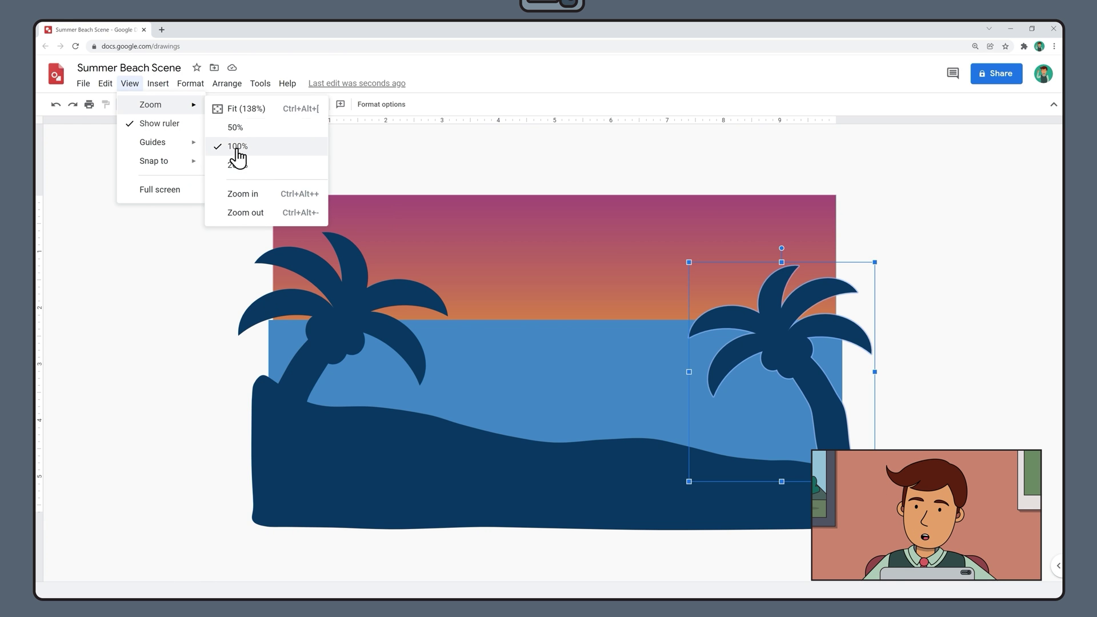
{"action": "left_click", "coordinate": [247, 171]}
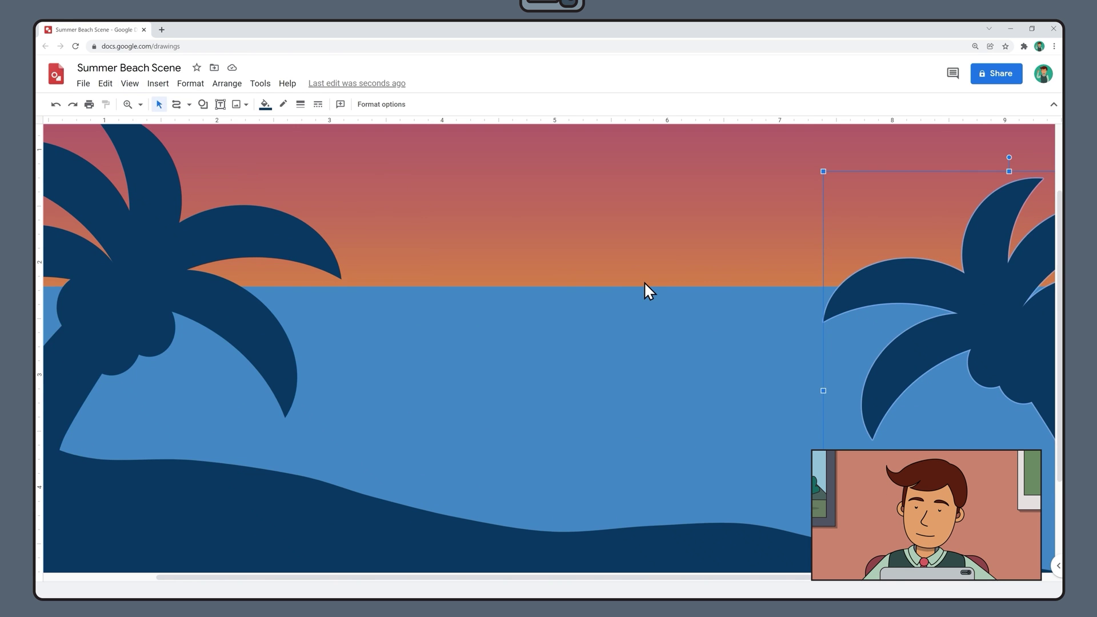
{"action": "scroll", "coordinate": [643, 281], "scroll_direction": "up", "scroll_amount": 3}
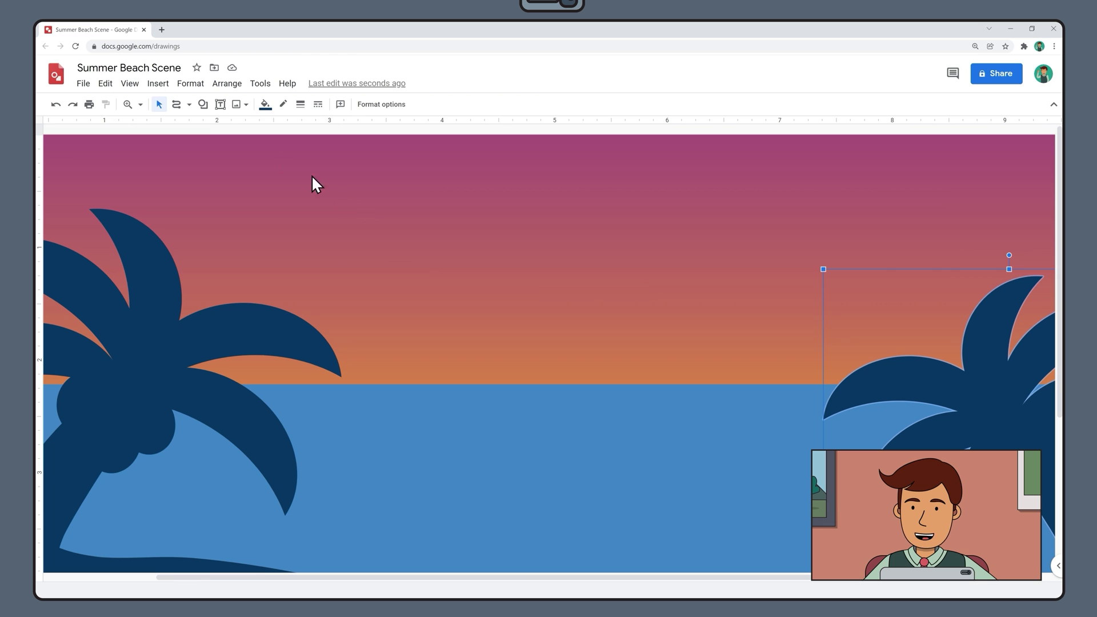
{"action": "left_click", "coordinate": [204, 105]}
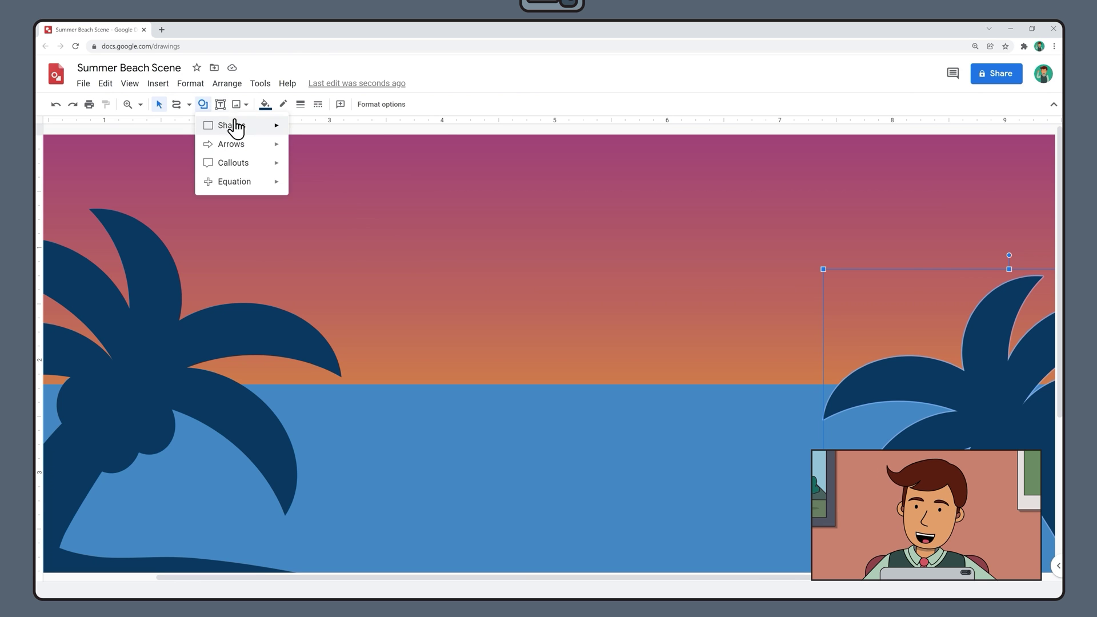
{"action": "mouse_move", "coordinate": [237, 129]}
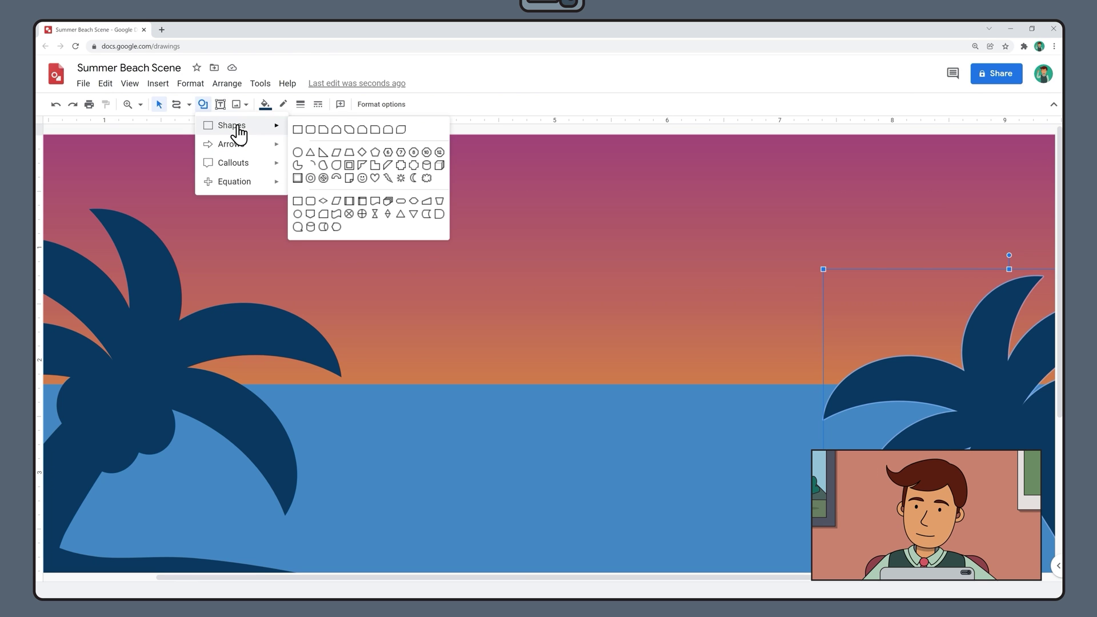
{"action": "left_click", "coordinate": [401, 129]}
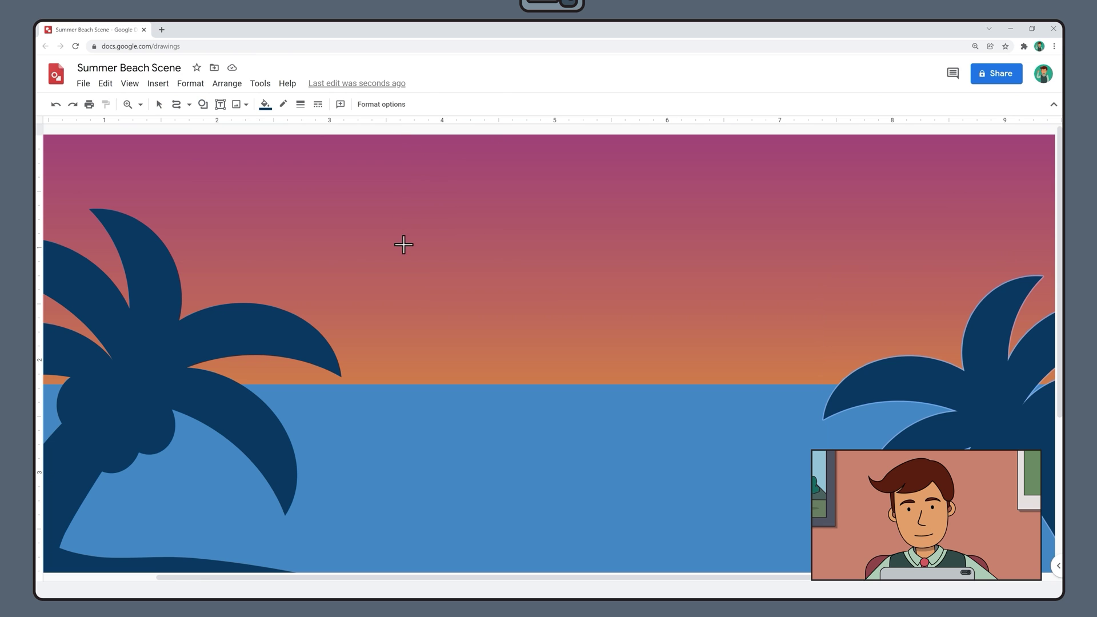
{"action": "left_click_drag", "start_coordinate": [400, 258], "coordinate": [482, 283]}
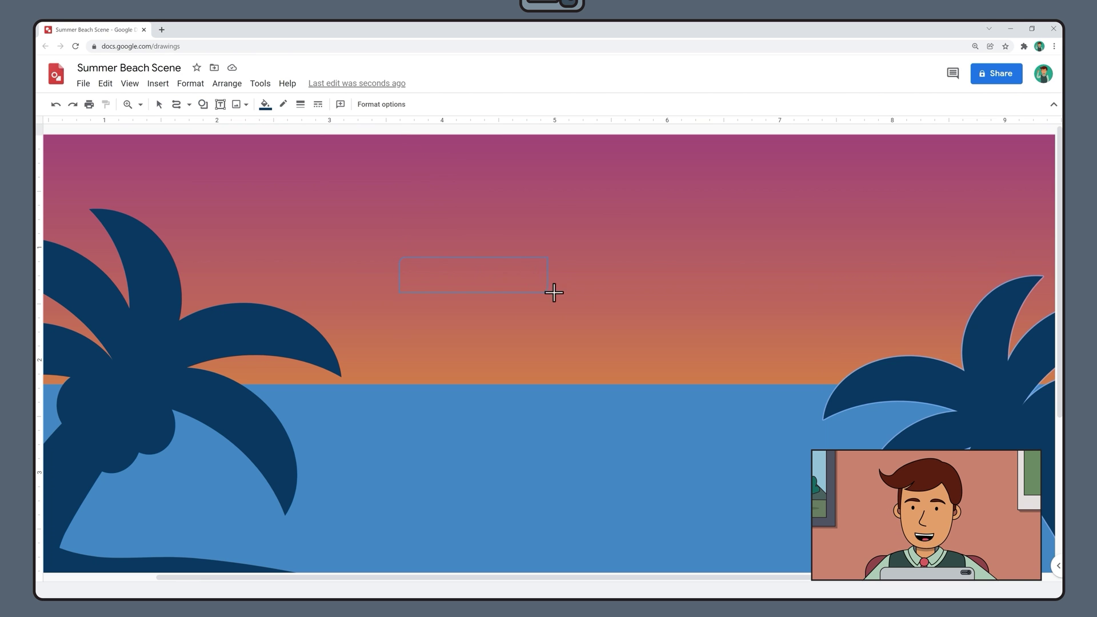
{"action": "left_click_drag", "start_coordinate": [610, 287], "coordinate": [609, 287]}
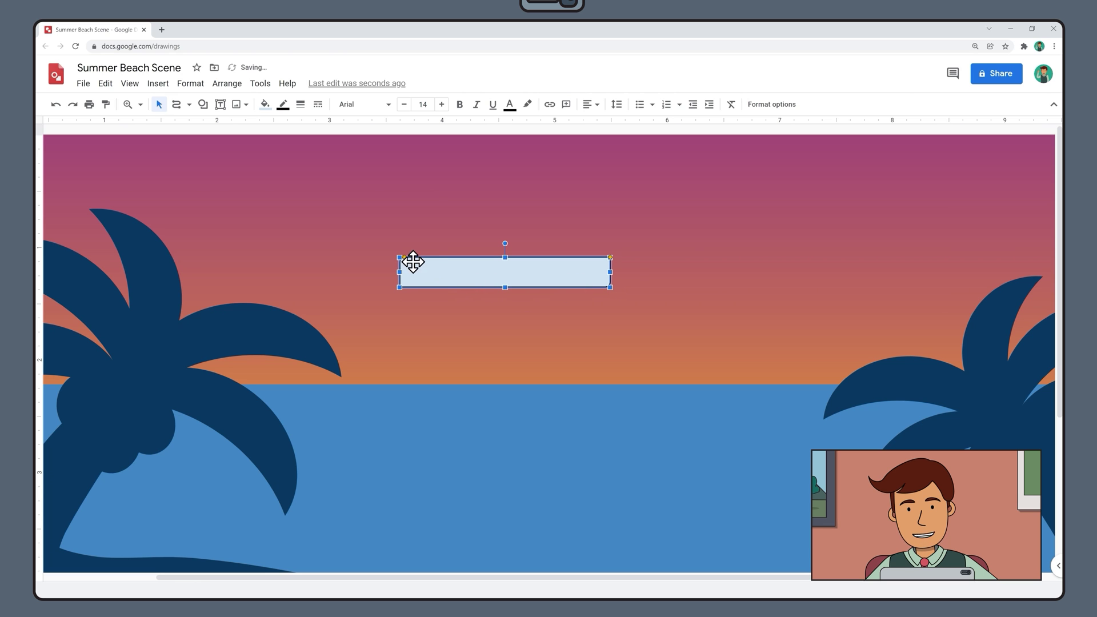
{"action": "left_click_drag", "start_coordinate": [404, 257], "coordinate": [457, 259]}
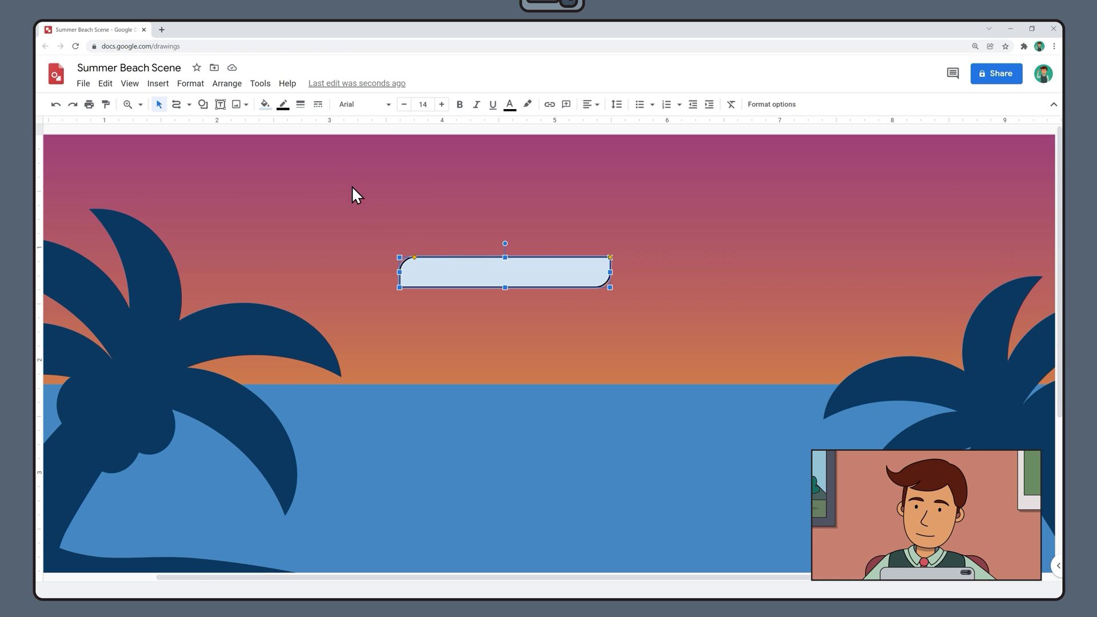
- Give the rounded shape in the sky a transparent outline and a very light gray fill
{"action": "left_click", "coordinate": [283, 104]}
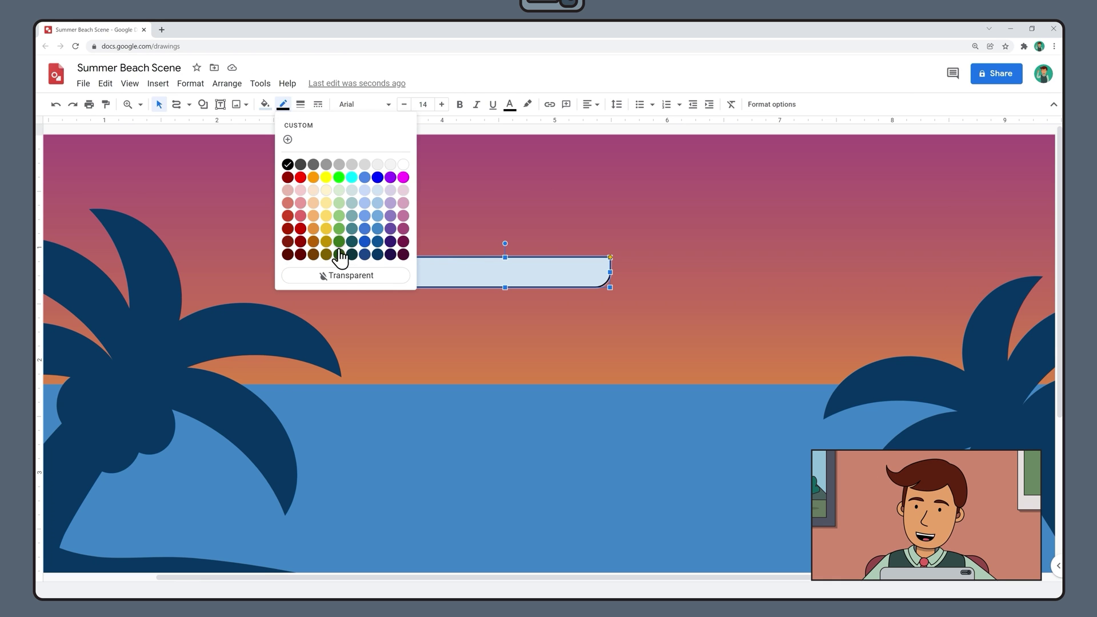
{"action": "left_click", "coordinate": [340, 276]}
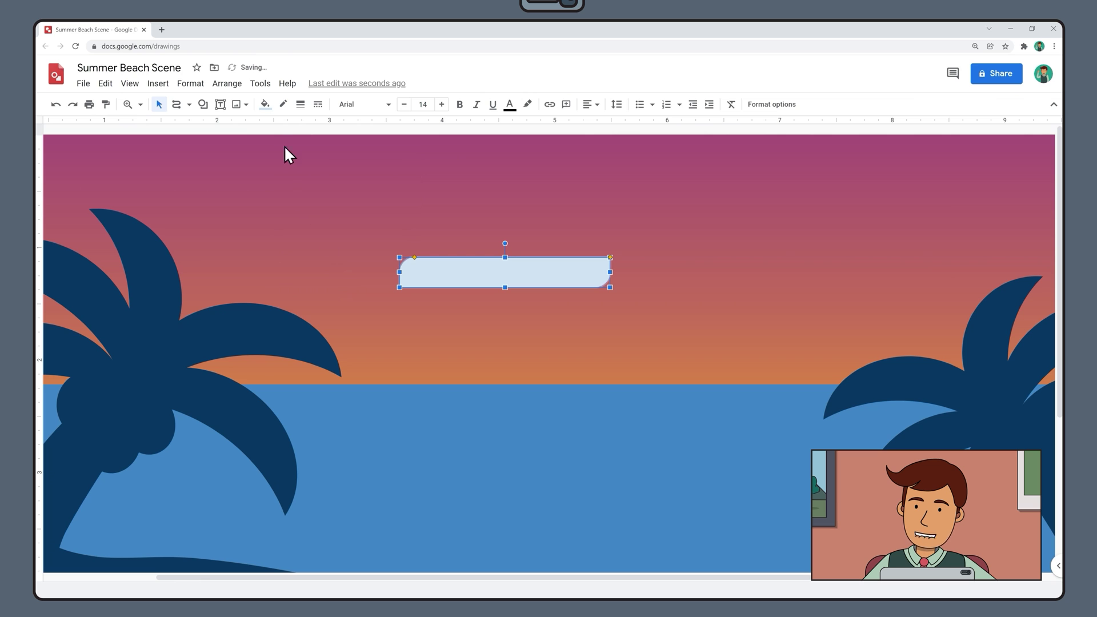
{"action": "left_click", "coordinate": [266, 104]}
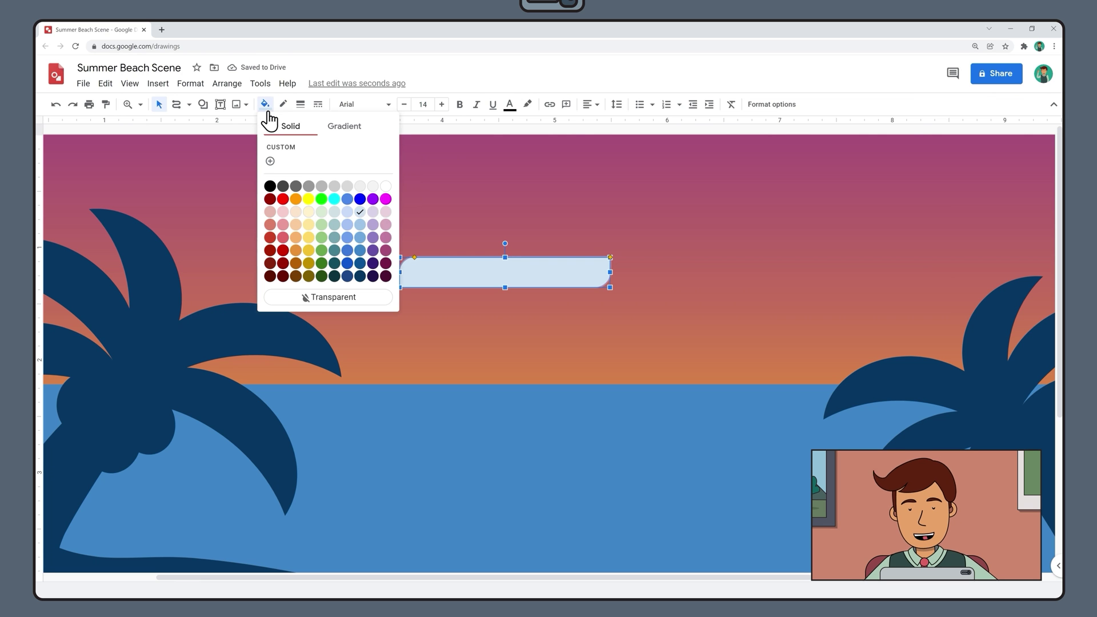
{"action": "left_click", "coordinate": [376, 186]}
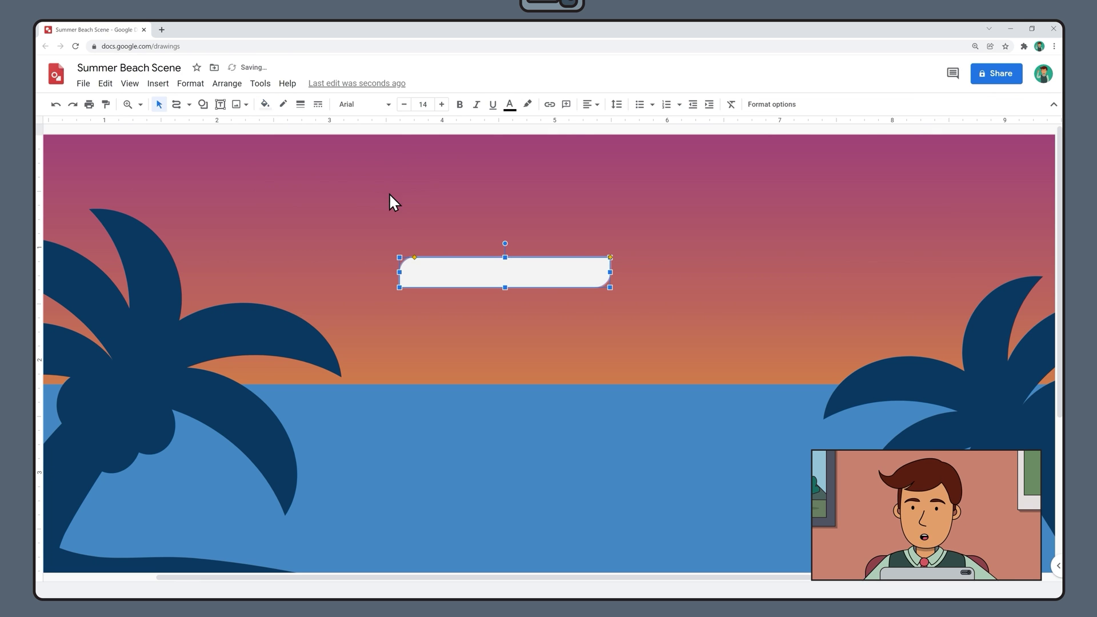
- Copy the light rounded shape in the sky and paste two duplicates of it
{"action": "right_click", "coordinate": [490, 272]}
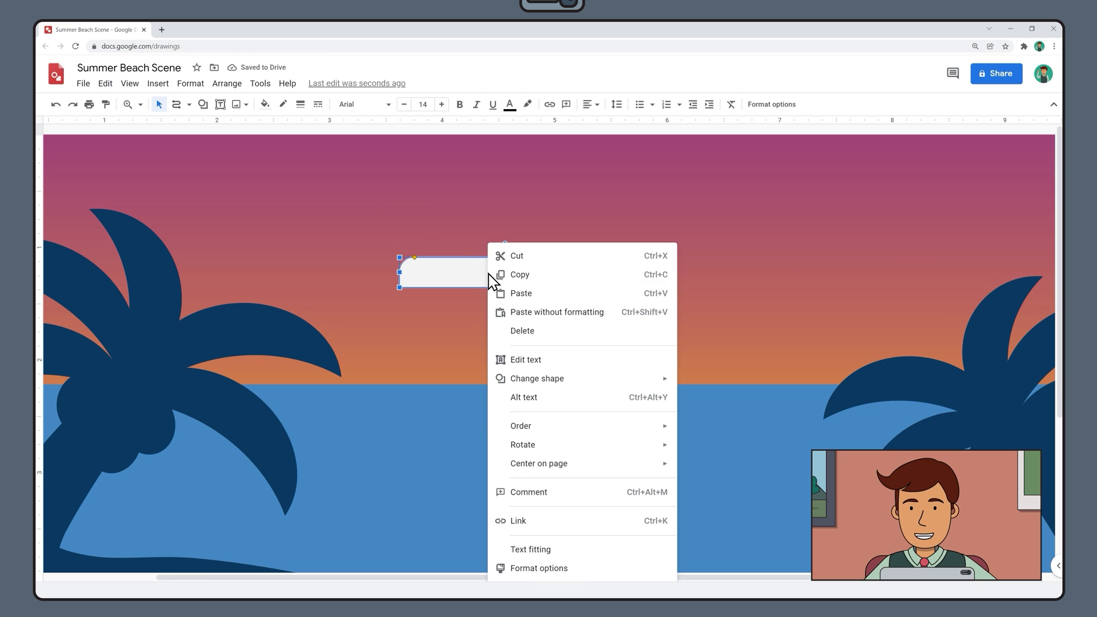
{"action": "left_click", "coordinate": [520, 277]}
{"action": "right_click", "coordinate": [682, 297]}
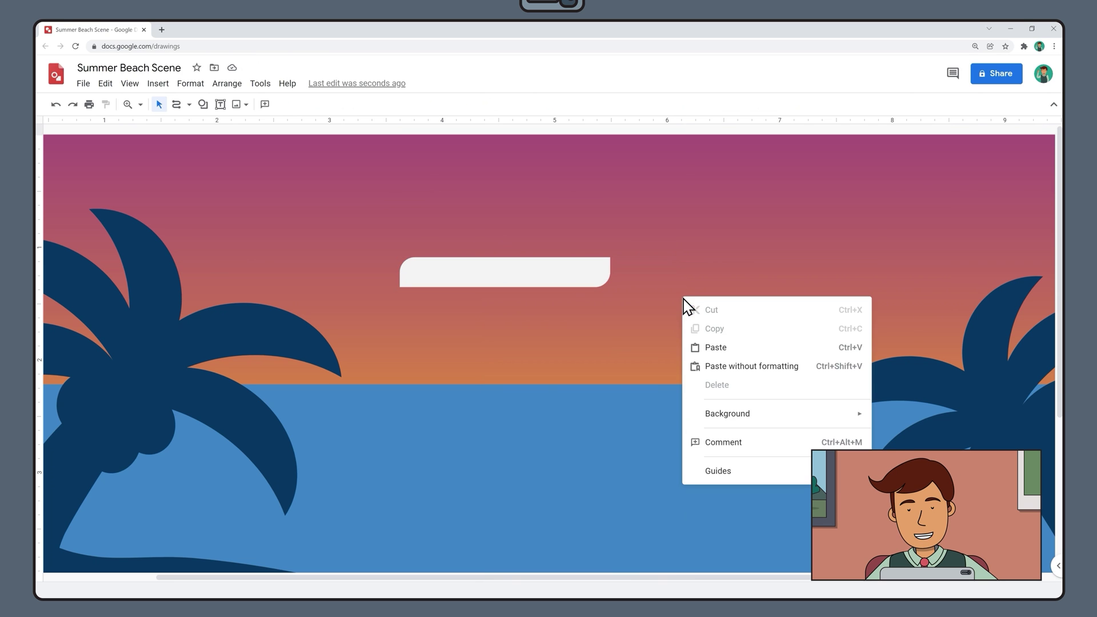
{"action": "left_click", "coordinate": [714, 348]}
{"action": "right_click", "coordinate": [714, 342]}
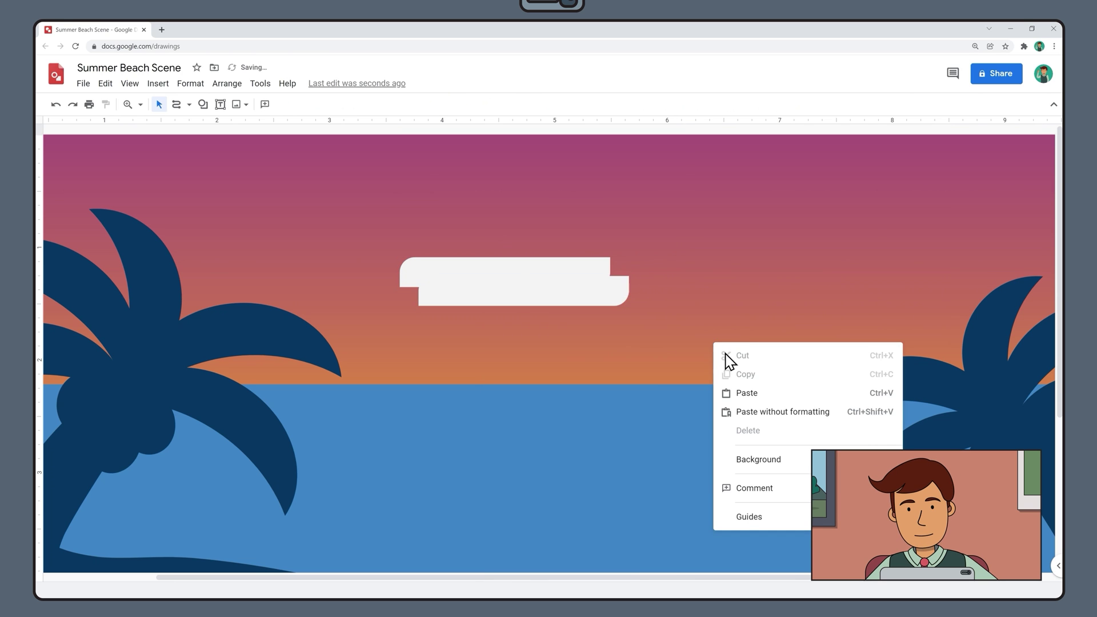
{"action": "left_click", "coordinate": [746, 393]}
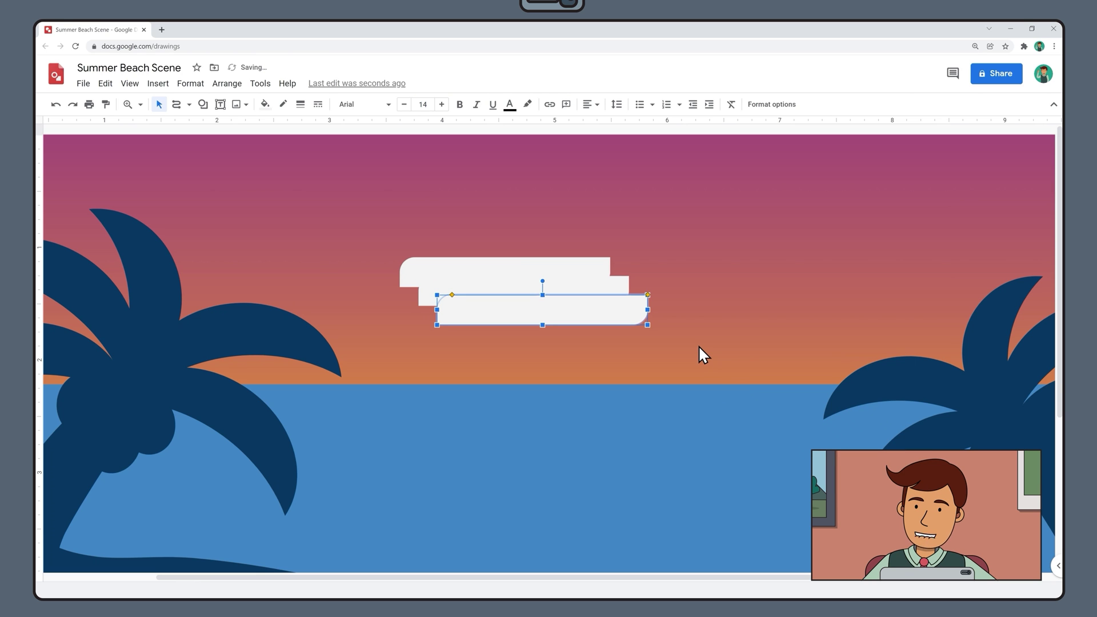
- Shorten the two duplicates to progressively narrower widths and stack them above the original shape to form a stepped cloud
{"action": "left_click_drag", "start_coordinate": [648, 309], "coordinate": [580, 310]}
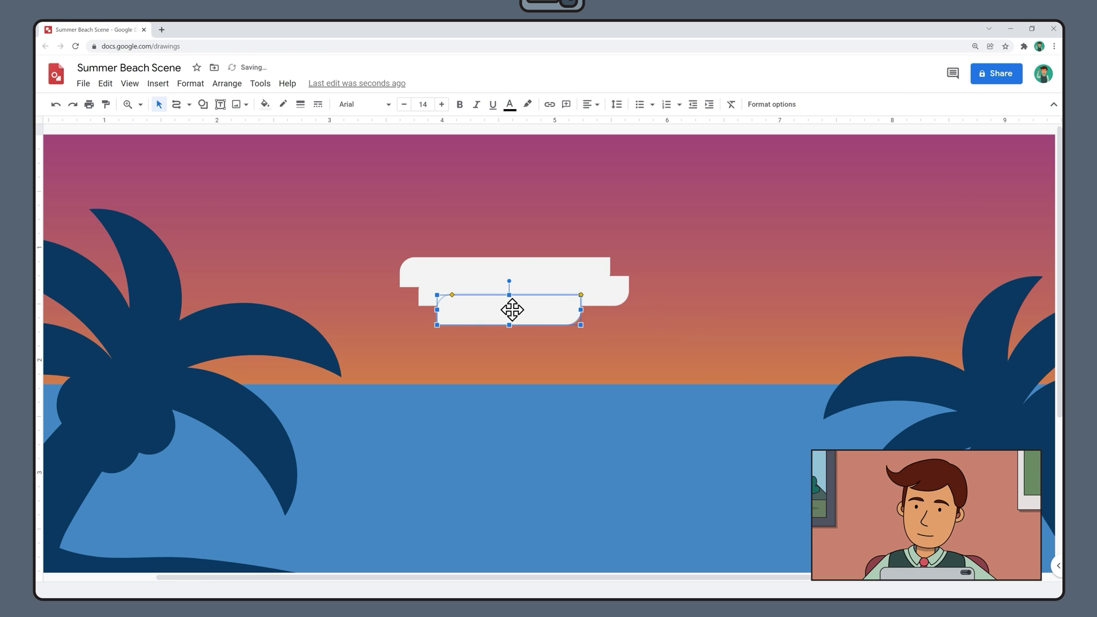
{"action": "left_click_drag", "start_coordinate": [512, 310], "coordinate": [565, 247]}
{"action": "left_click_drag", "start_coordinate": [659, 234], "coordinate": [551, 235]}
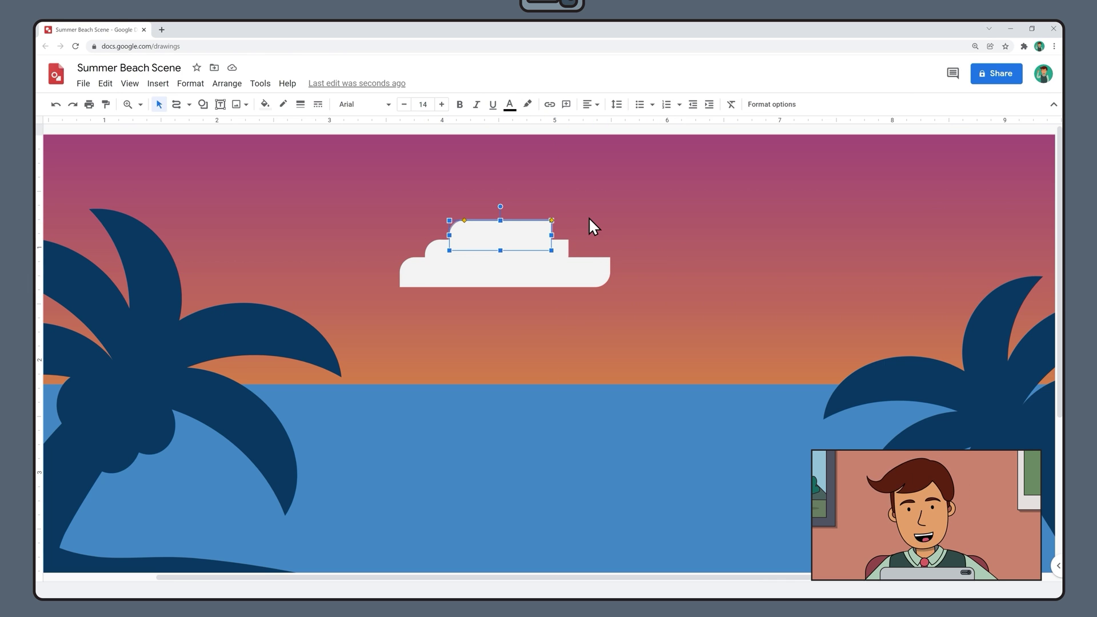
- Duplicate all three shapes of the cloud with copy and paste and move the copy to the upper-right corner of the sky
{"action": "left_click", "coordinate": [131, 84]}
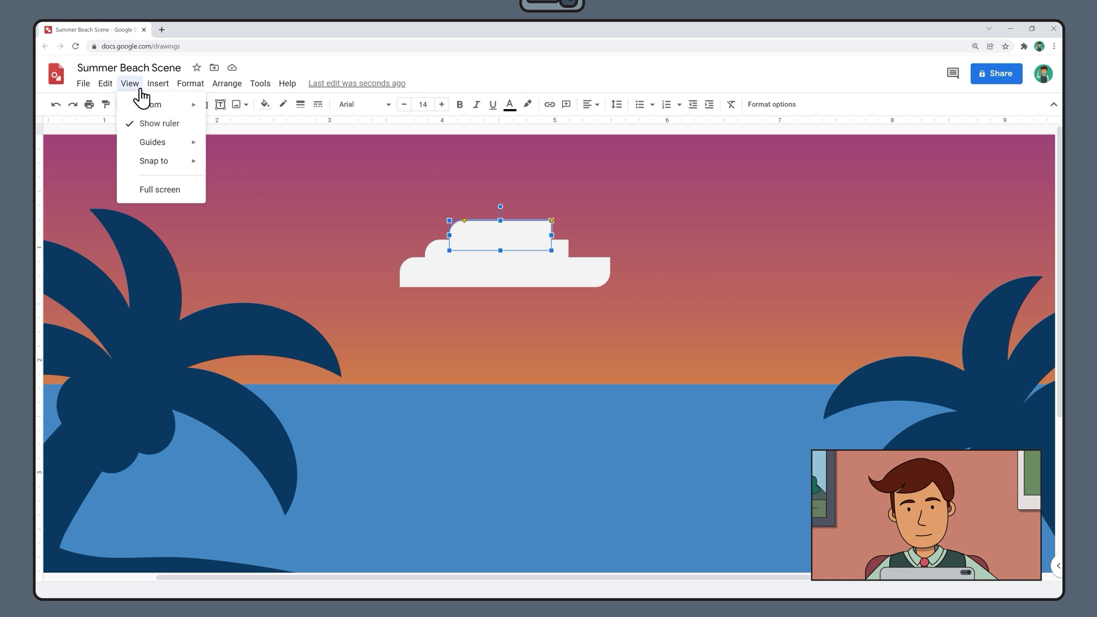
{"action": "mouse_move", "coordinate": [146, 106]}
{"action": "left_click", "coordinate": [248, 146]}
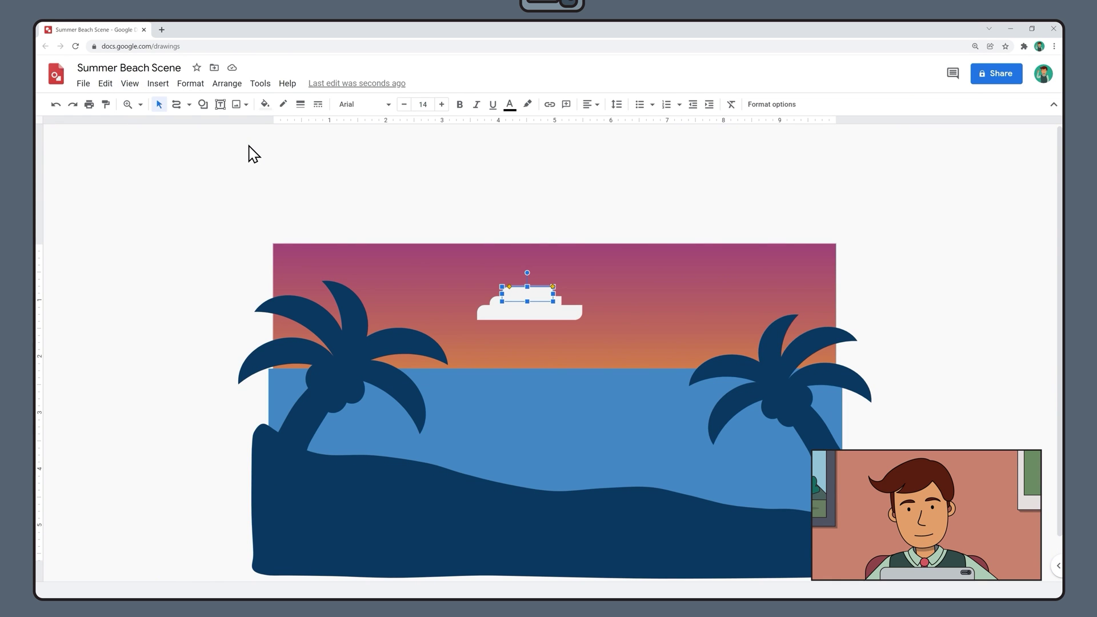
{"action": "left_click_drag", "start_coordinate": [466, 276], "coordinate": [561, 312]}
{"action": "right_click", "coordinate": [531, 302]}
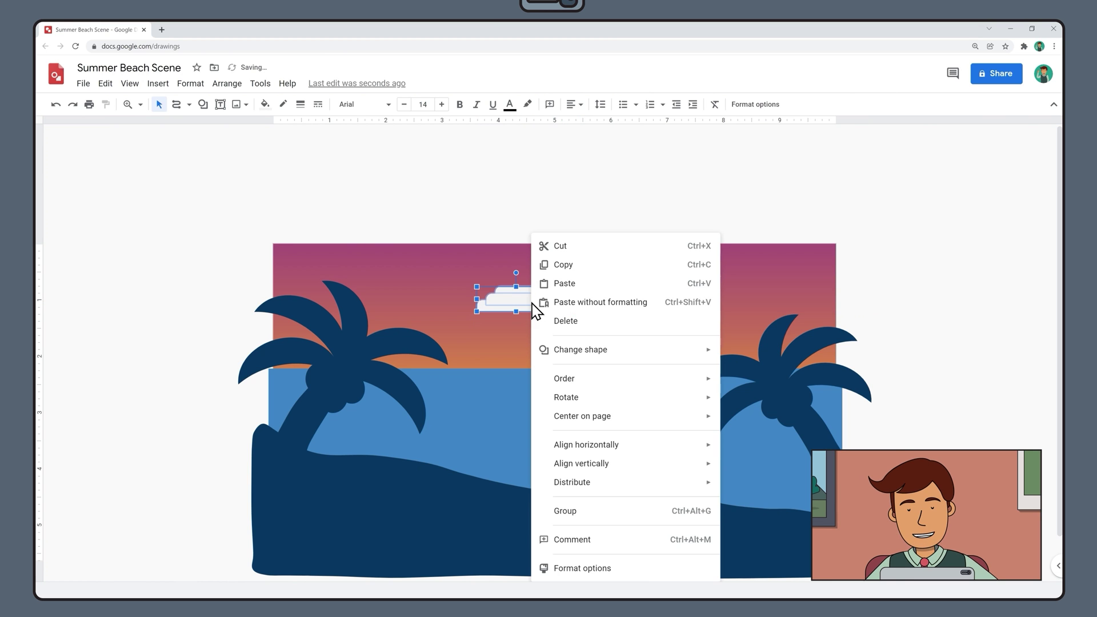
{"action": "left_click", "coordinate": [579, 267]}
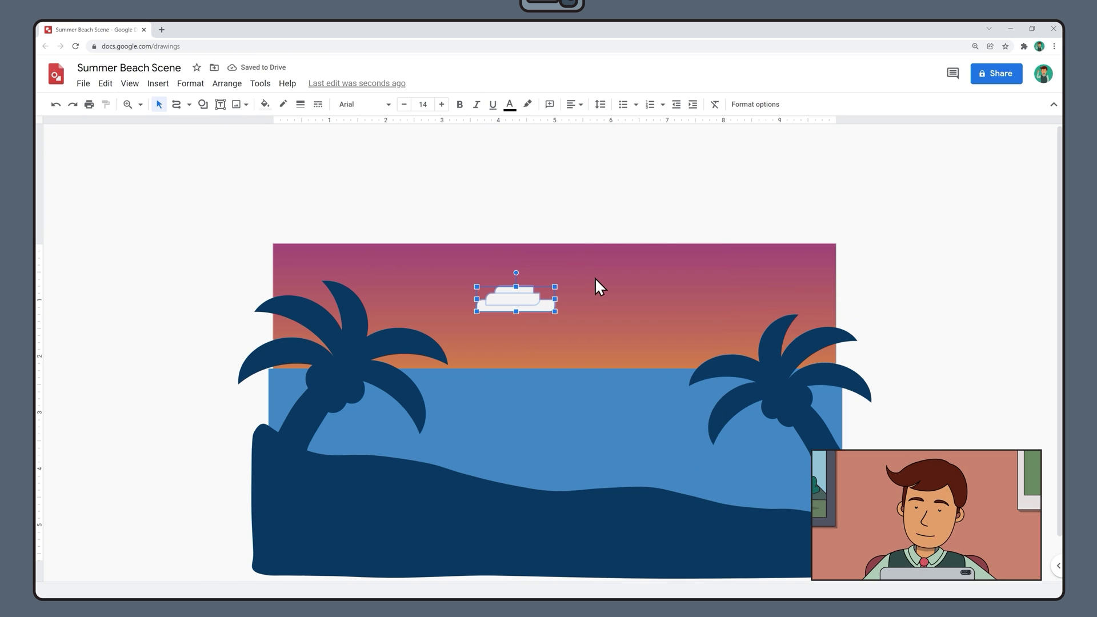
{"action": "right_click", "coordinate": [598, 281]}
{"action": "left_click", "coordinate": [630, 332]}
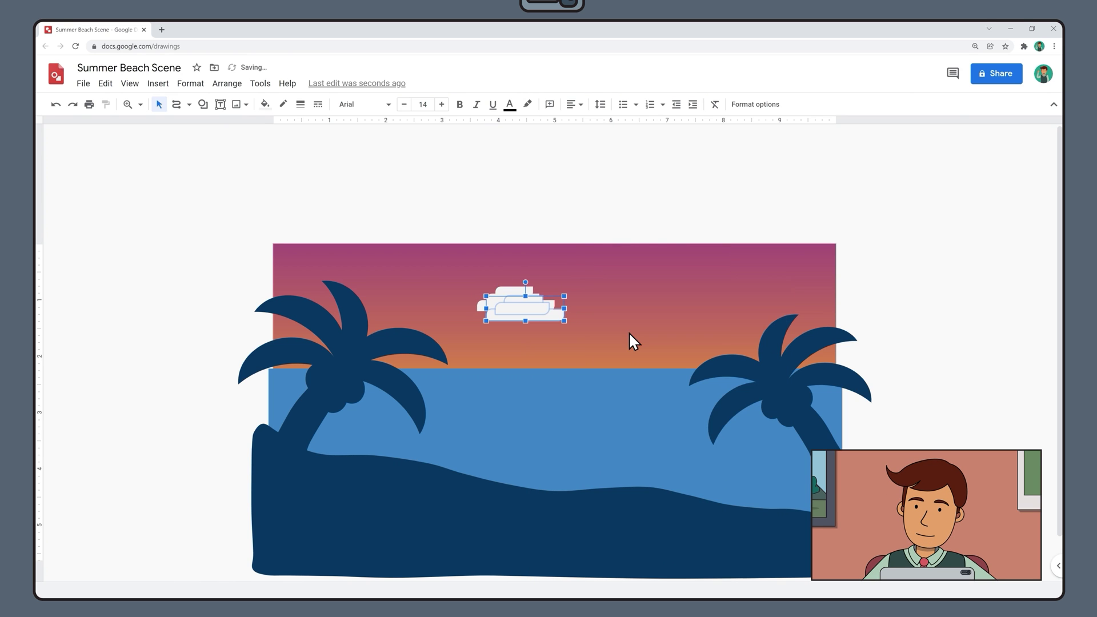
{"action": "left_click_drag", "start_coordinate": [531, 311], "coordinate": [781, 271]}
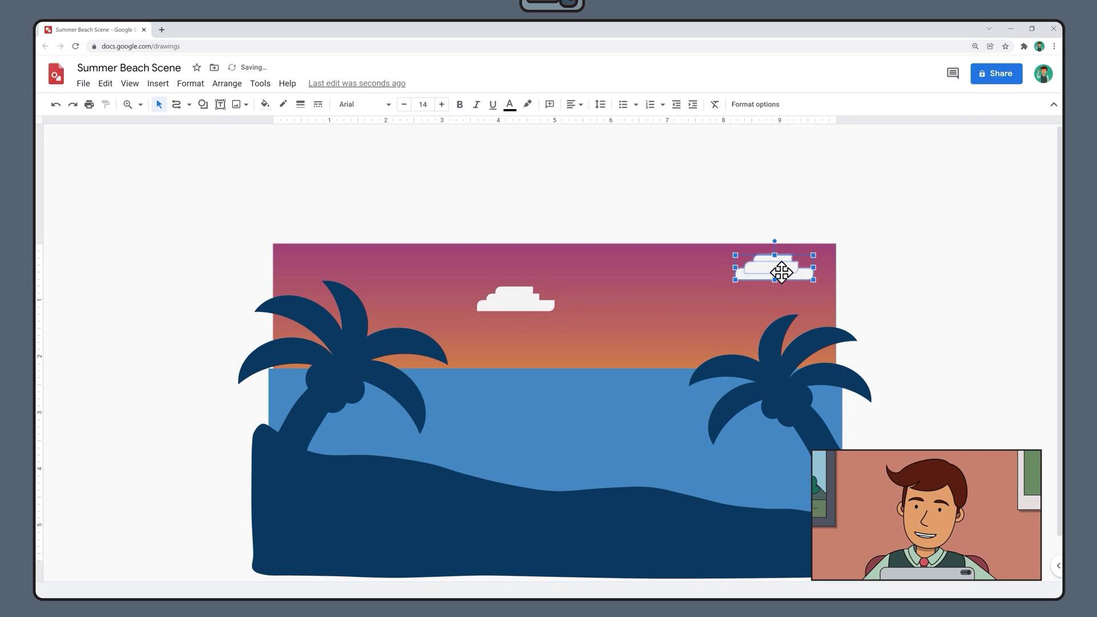
- Flip the cloud copy in the upper-right of the sky horizontally
{"action": "right_click", "coordinate": [781, 271]}
{"action": "mouse_move", "coordinate": [858, 400]}
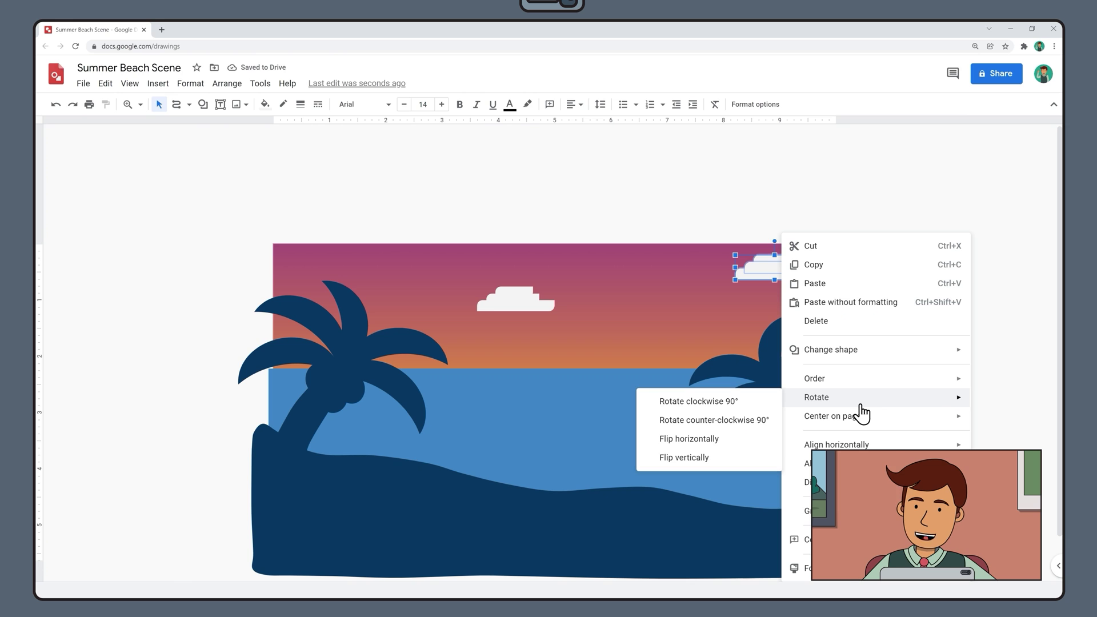
{"action": "left_click", "coordinate": [734, 439]}
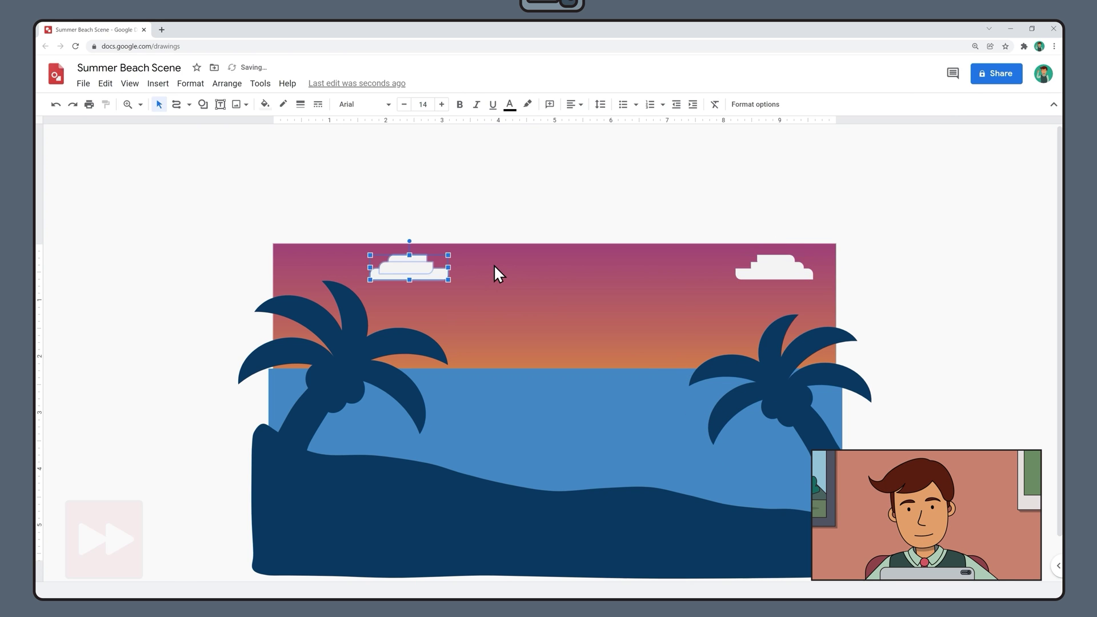
- Paste another cloud and arrange three across the sky: one above the left palm, a smaller one right of centre, one overlapping the right edge
{"action": "right_click", "coordinate": [495, 266]}
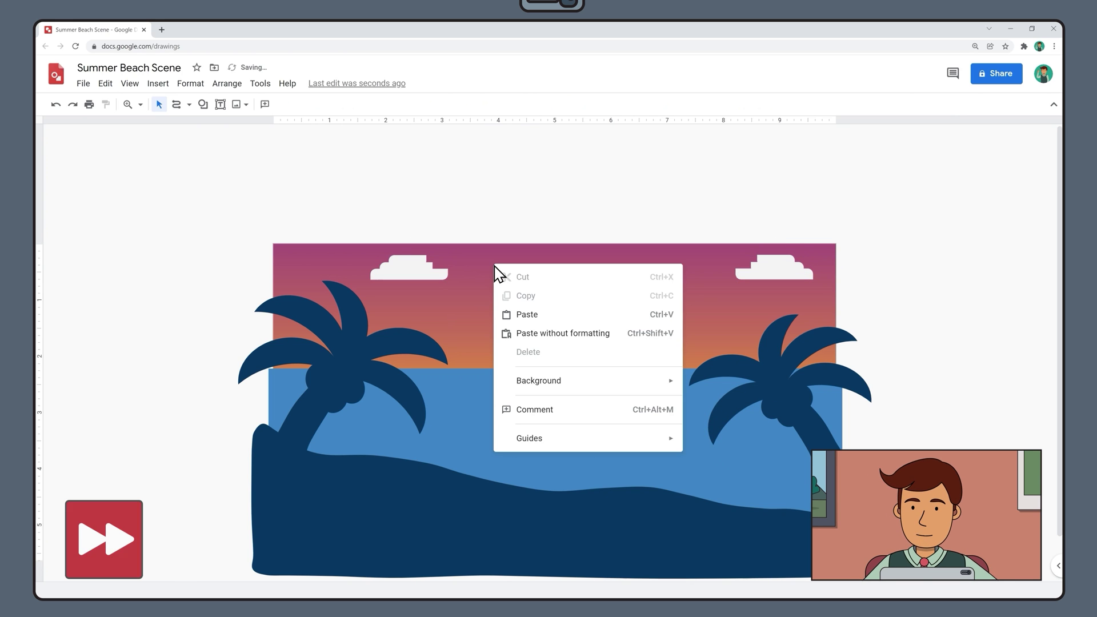
{"action": "left_click", "coordinate": [517, 314]}
{"action": "left_click_drag", "start_coordinate": [572, 330], "coordinate": [823, 273]}
{"action": "left_click", "coordinate": [535, 319]}
{"action": "key", "text": "Escape"}
{"action": "left_click", "coordinate": [534, 316]}
{"action": "key", "text": "ctrl+d"}
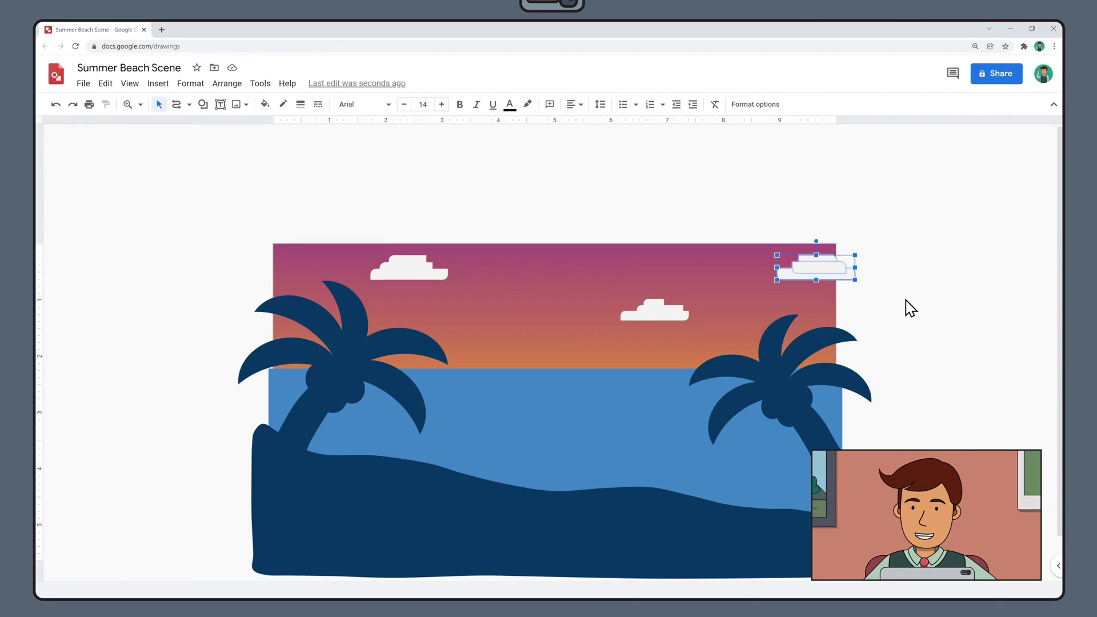
- Draw a thin vertical rectangle about 1.3 inches tall in the middle of the sky as an umbrella pole
{"action": "left_click", "coordinate": [203, 105]}
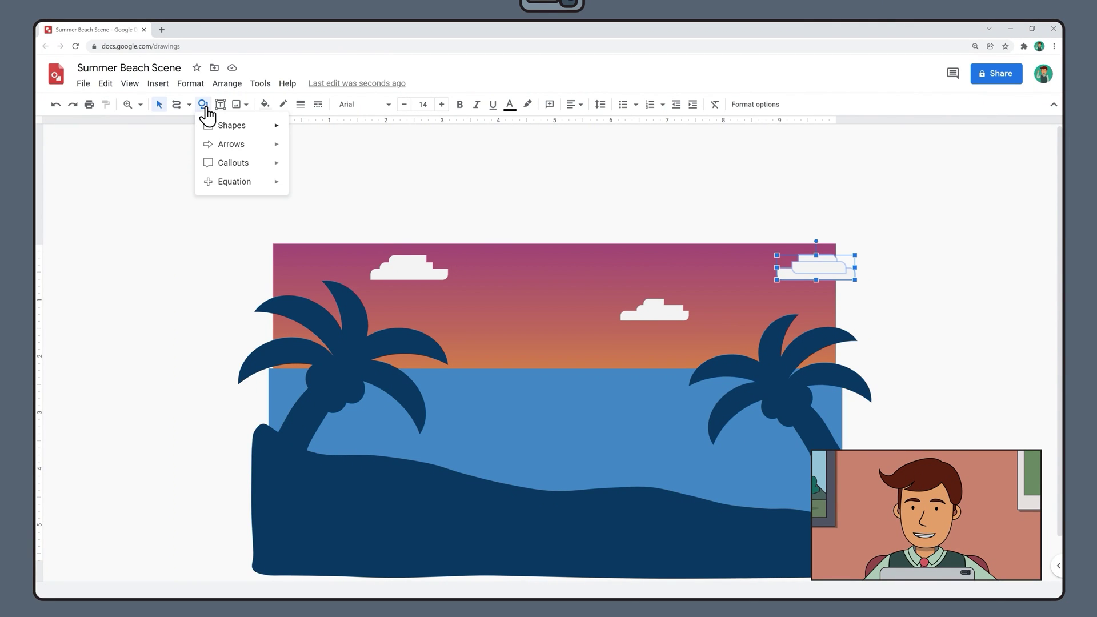
{"action": "mouse_move", "coordinate": [221, 131]}
{"action": "left_click", "coordinate": [297, 130]}
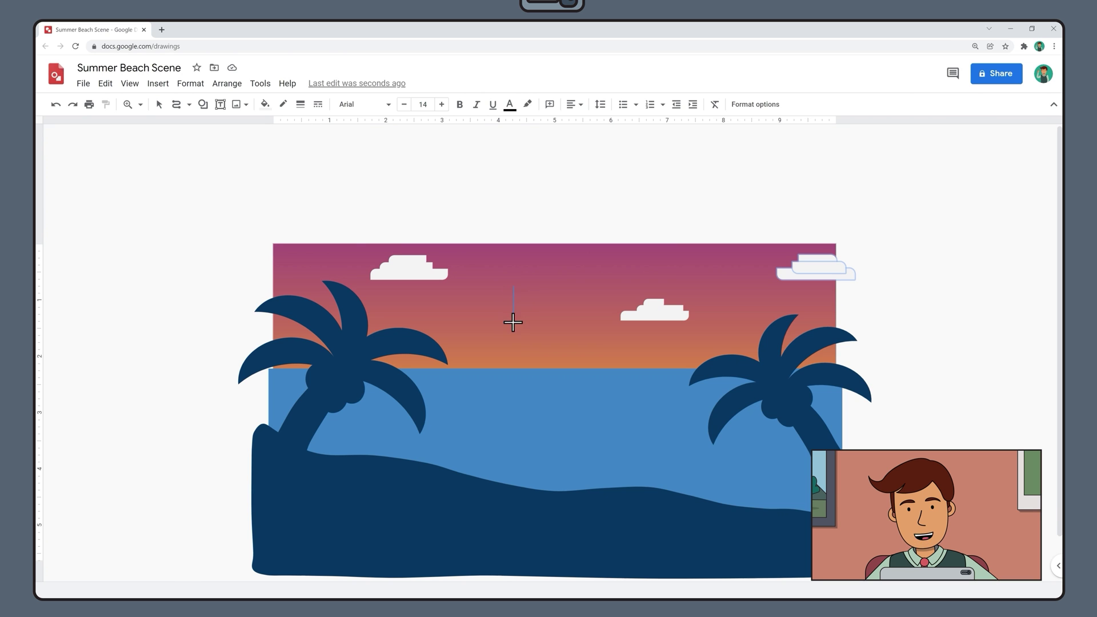
{"action": "left_click_drag", "start_coordinate": [517, 359], "coordinate": [516, 359]}
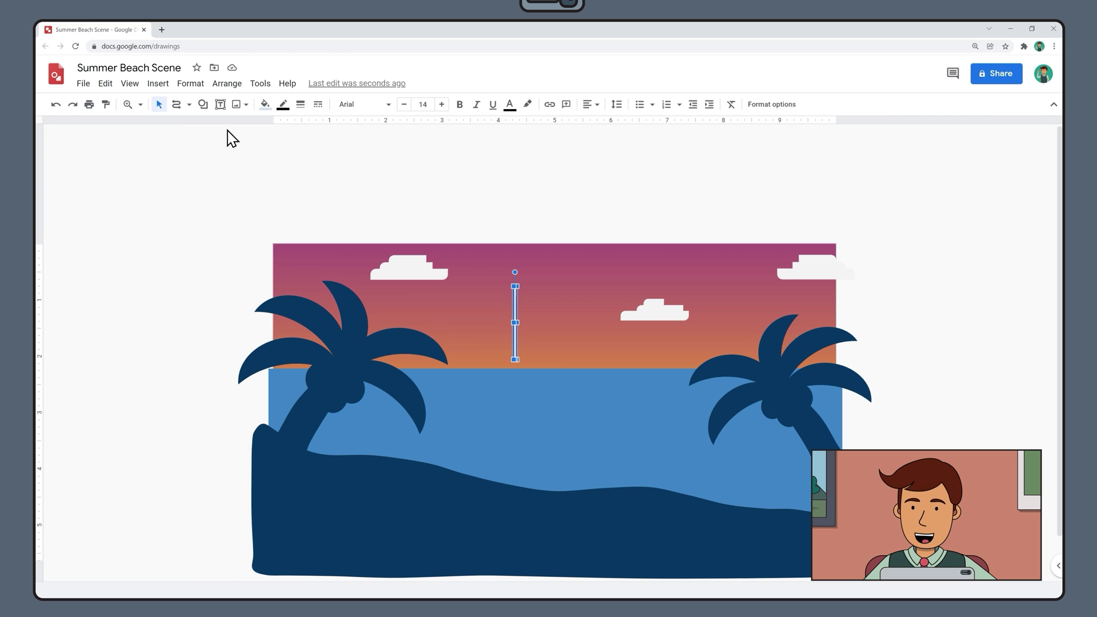
- Draw a Chord shape about 1.2 inches wide beside the pole and adjust its end point to make it a half circle
{"action": "left_click", "coordinate": [203, 106]}
{"action": "mouse_move", "coordinate": [220, 130]}
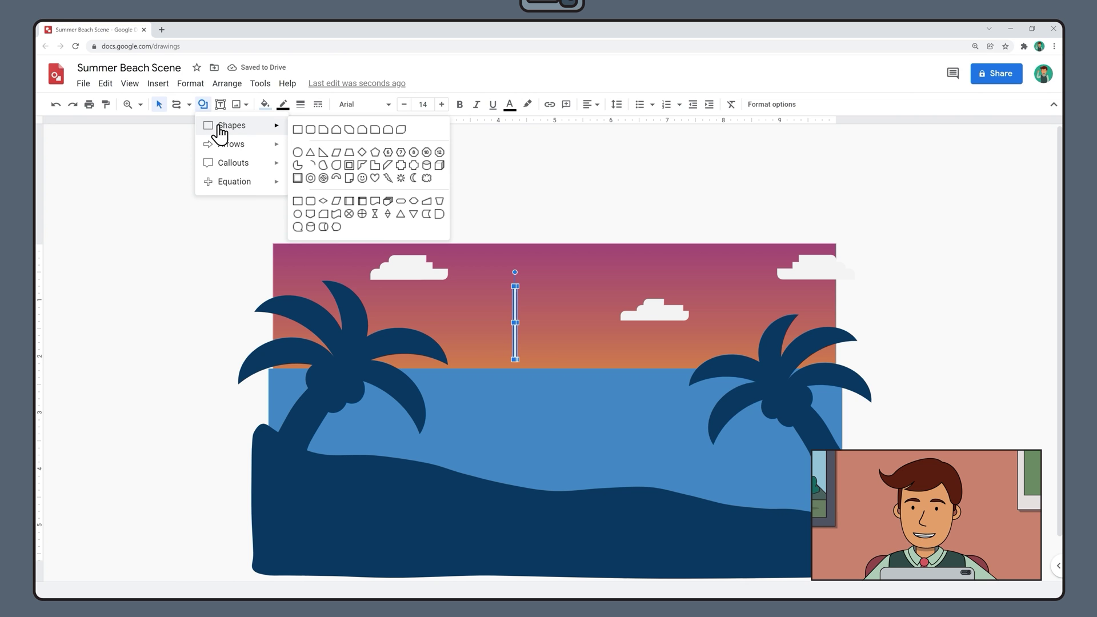
{"action": "left_click", "coordinate": [324, 166]}
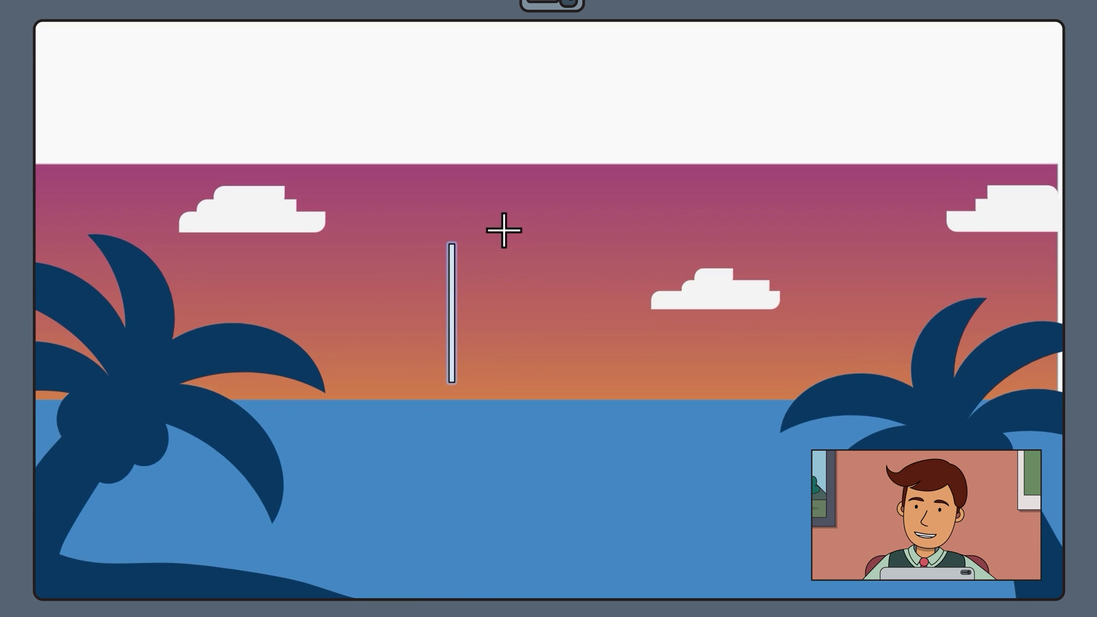
{"action": "left_click_drag", "start_coordinate": [513, 244], "coordinate": [601, 360]}
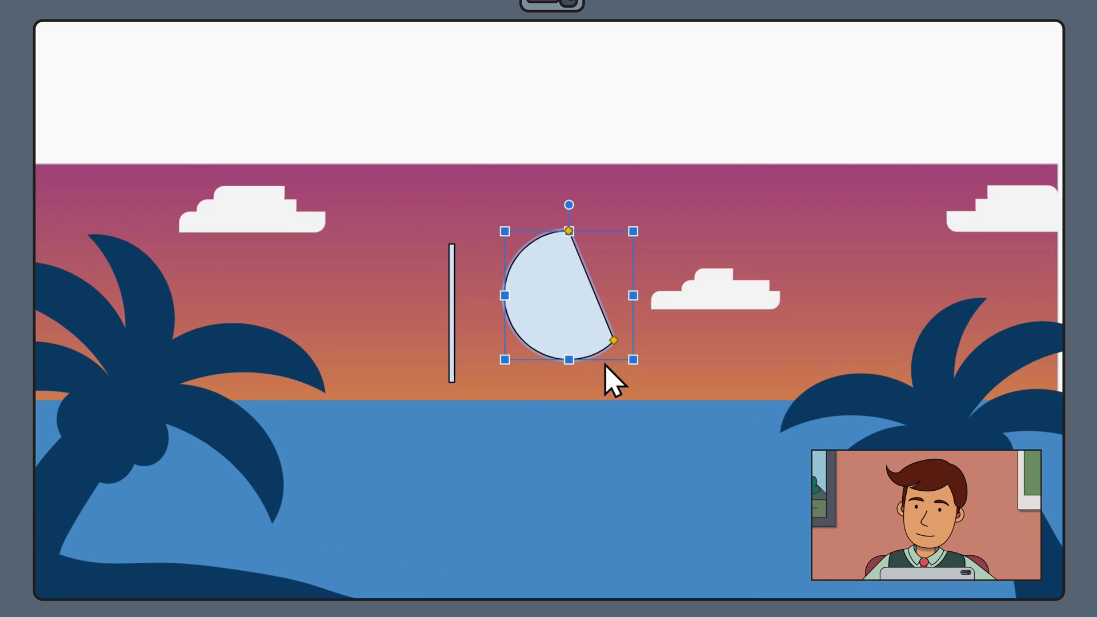
{"action": "left_click_drag", "start_coordinate": [614, 339], "coordinate": [572, 392]}
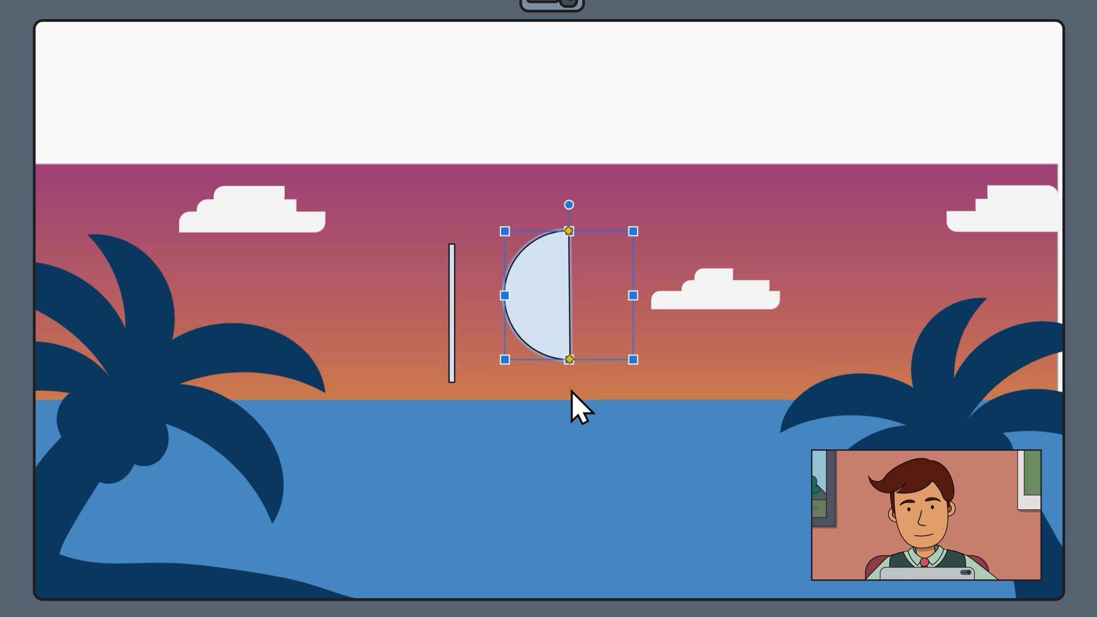
- Rotate the half circle 90° clockwise, flatten it slightly and place it centred on top of the pole as the umbrella canopy
{"action": "left_click_drag", "start_coordinate": [569, 205], "coordinate": [641, 303]}
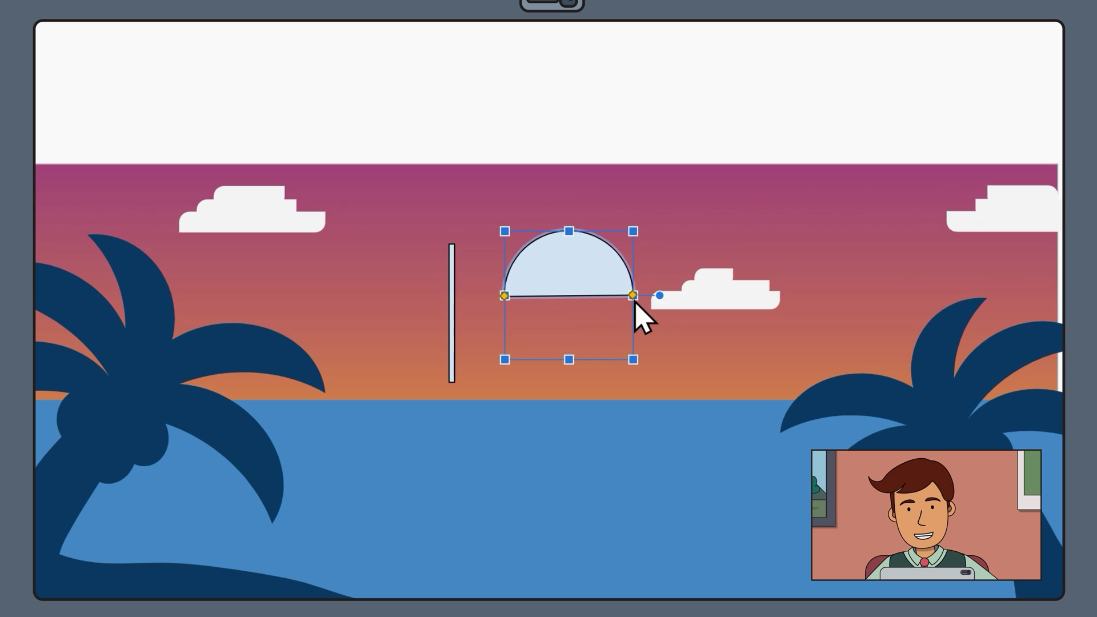
{"action": "left_click_drag", "start_coordinate": [568, 360], "coordinate": [567, 322]}
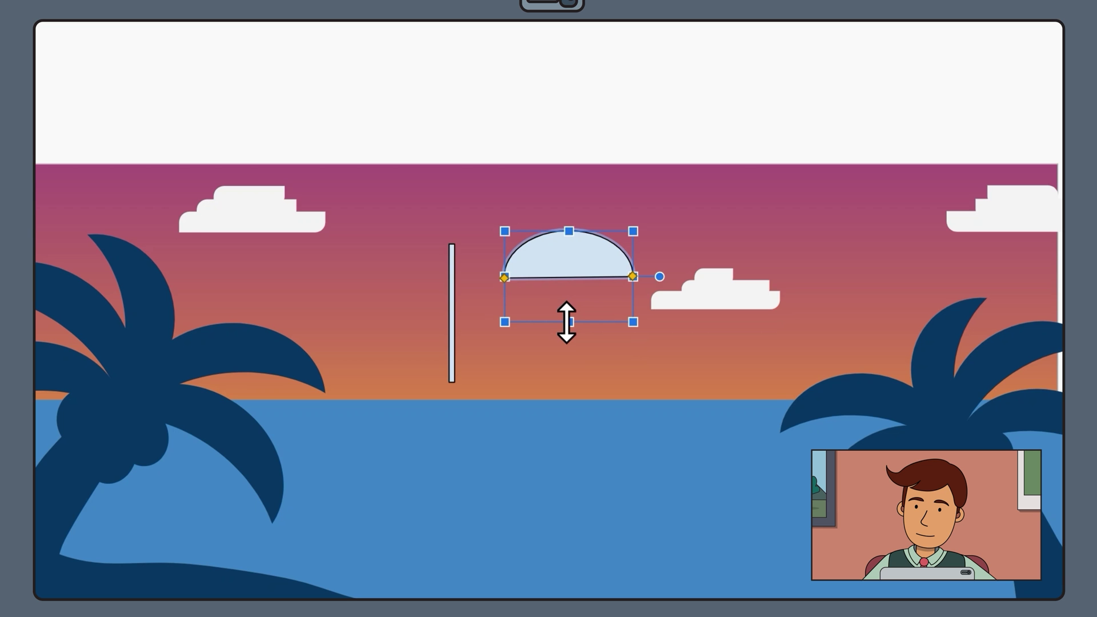
{"action": "left_click_drag", "start_coordinate": [579, 256], "coordinate": [470, 240]}
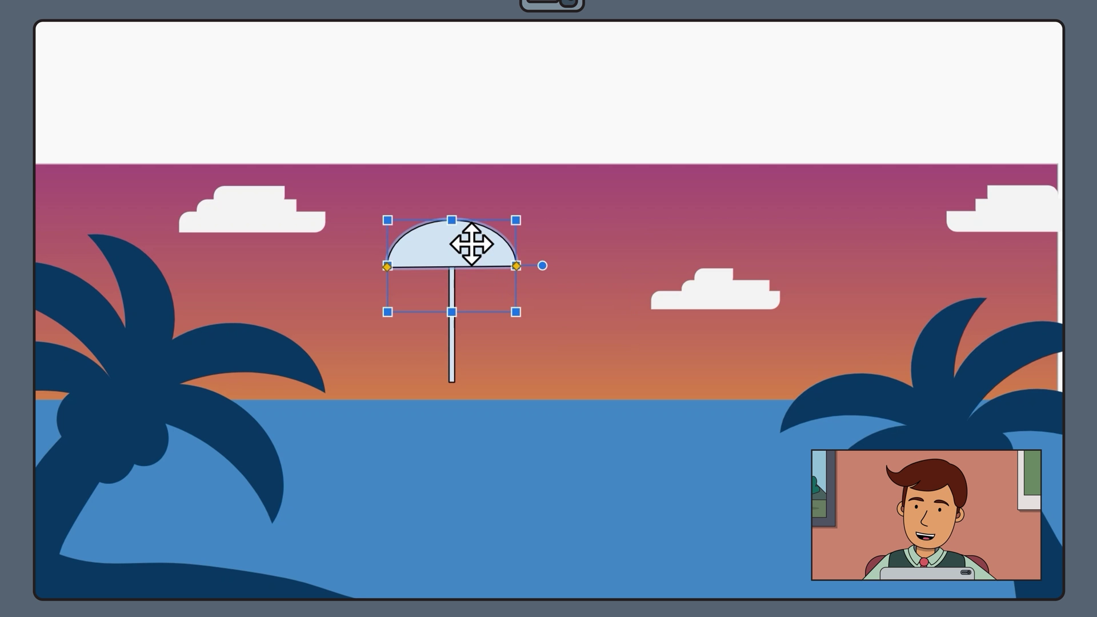
- Group the umbrella canopy and its pole into one object
{"action": "scroll", "coordinate": [580, 261], "scroll_direction": "down", "scroll_amount": 2}
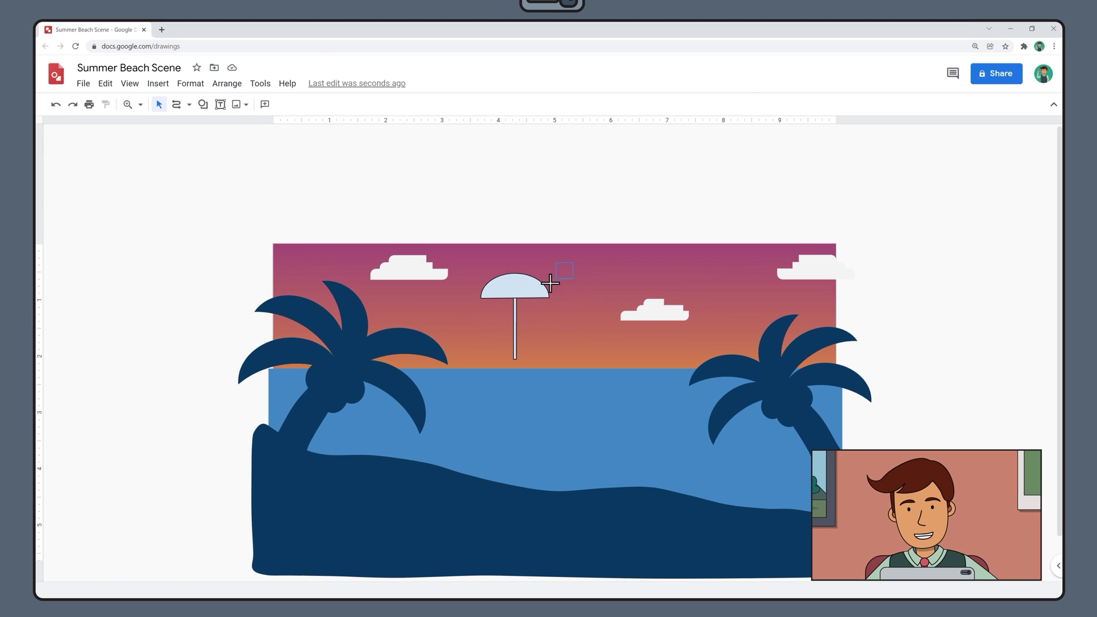
{"action": "left_click_drag", "start_coordinate": [567, 231], "coordinate": [477, 363]}
{"action": "right_click", "coordinate": [520, 289]}
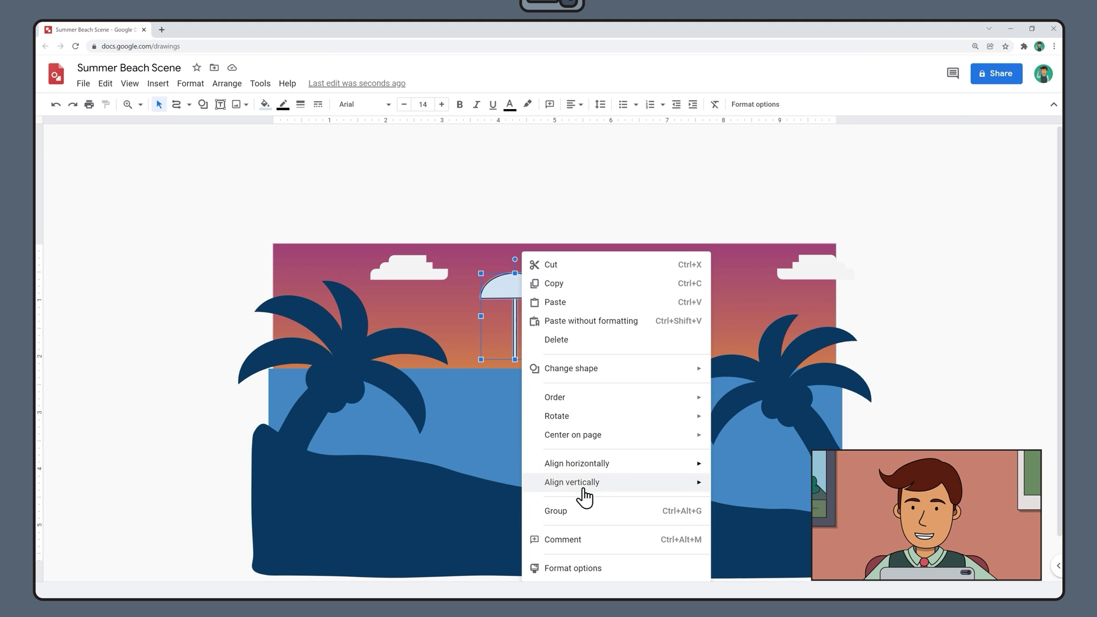
{"action": "left_click", "coordinate": [585, 510]}
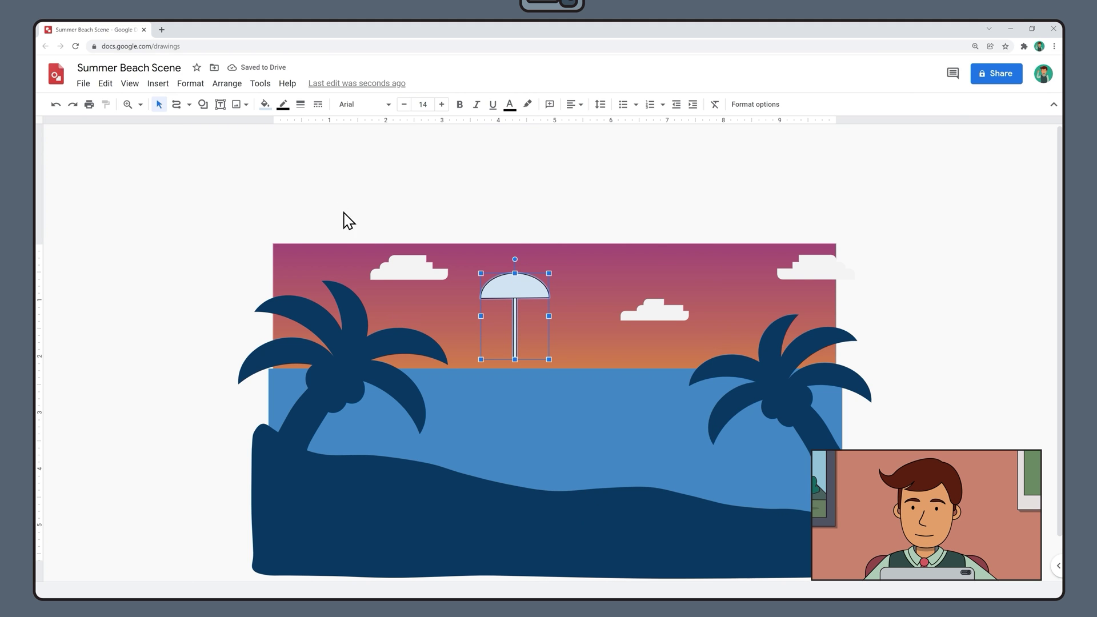
- Give the umbrella a transparent outline and the darkest blue fill, matching the palm silhouettes
{"action": "left_click", "coordinate": [283, 105]}
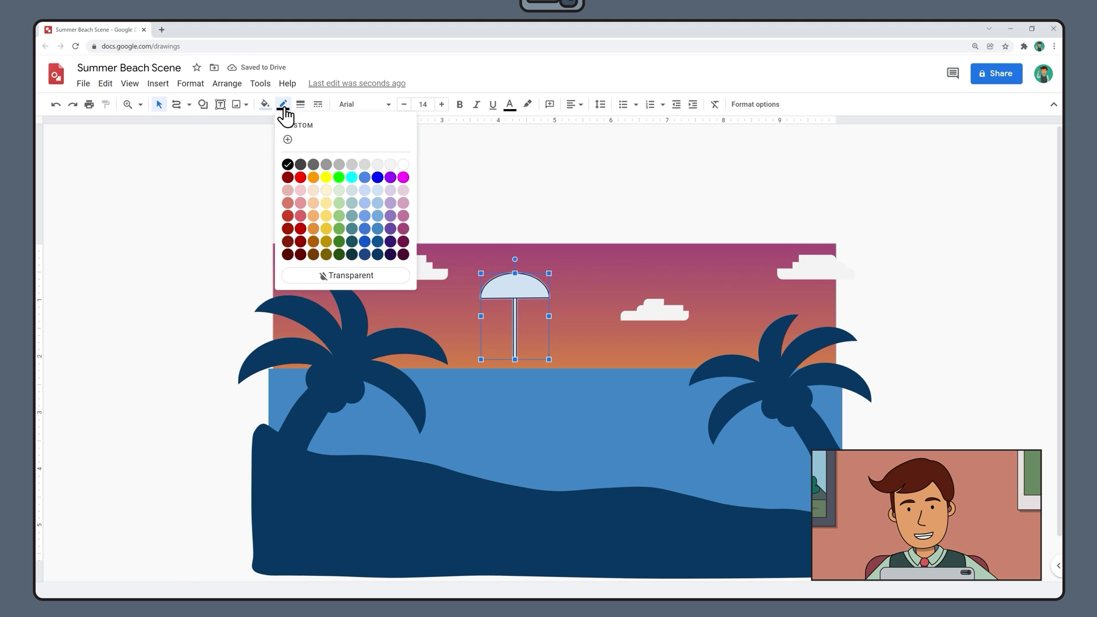
{"action": "left_click", "coordinate": [394, 280]}
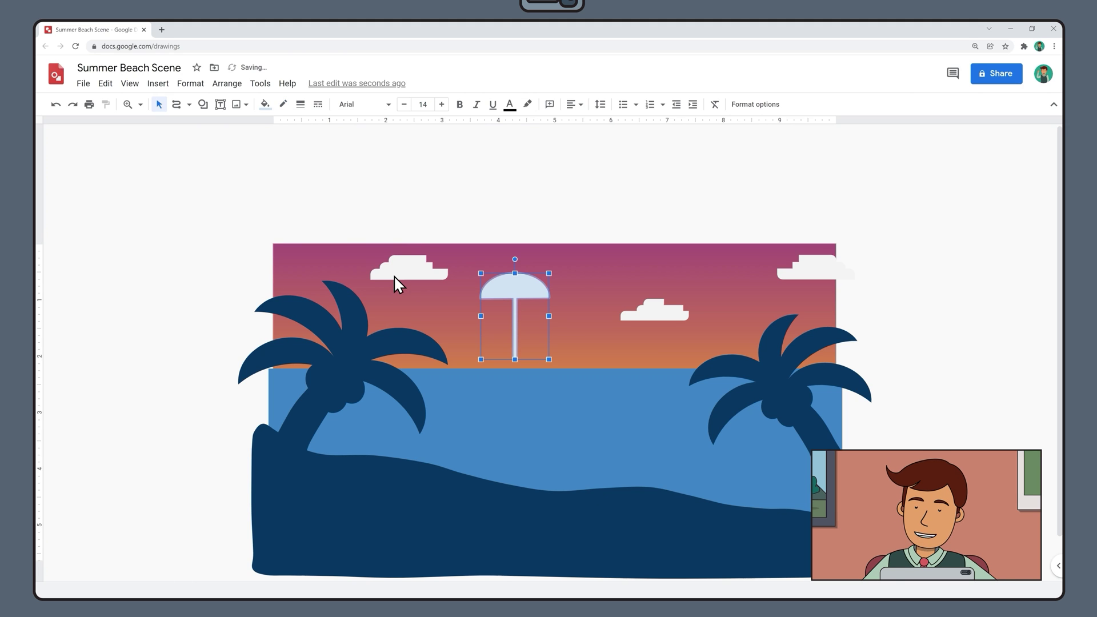
{"action": "left_click", "coordinate": [266, 105]}
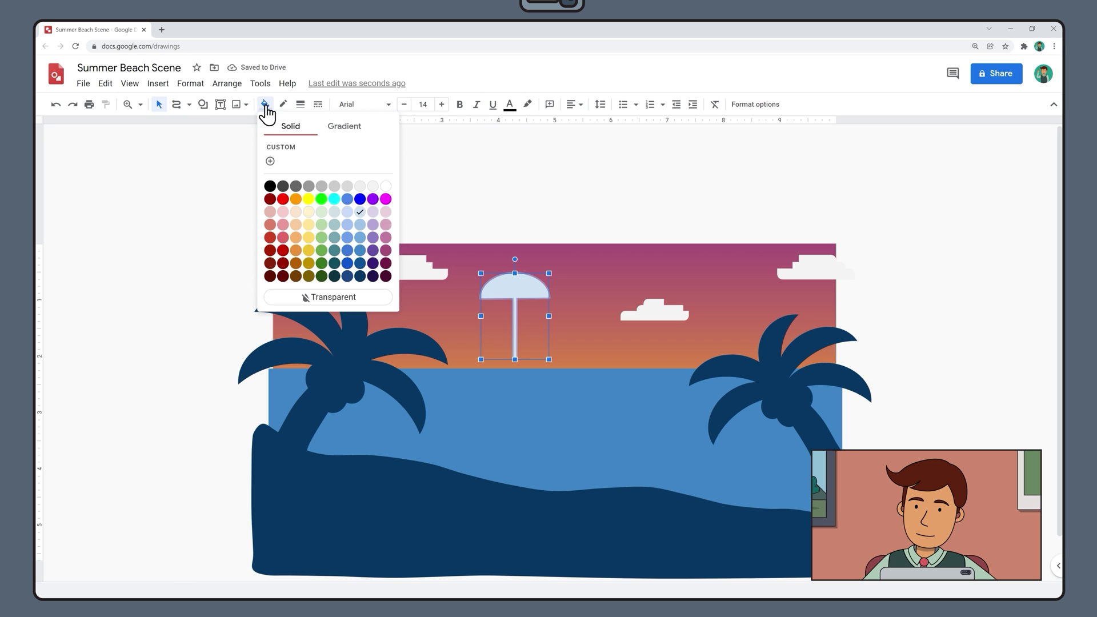
{"action": "left_click", "coordinate": [360, 276]}
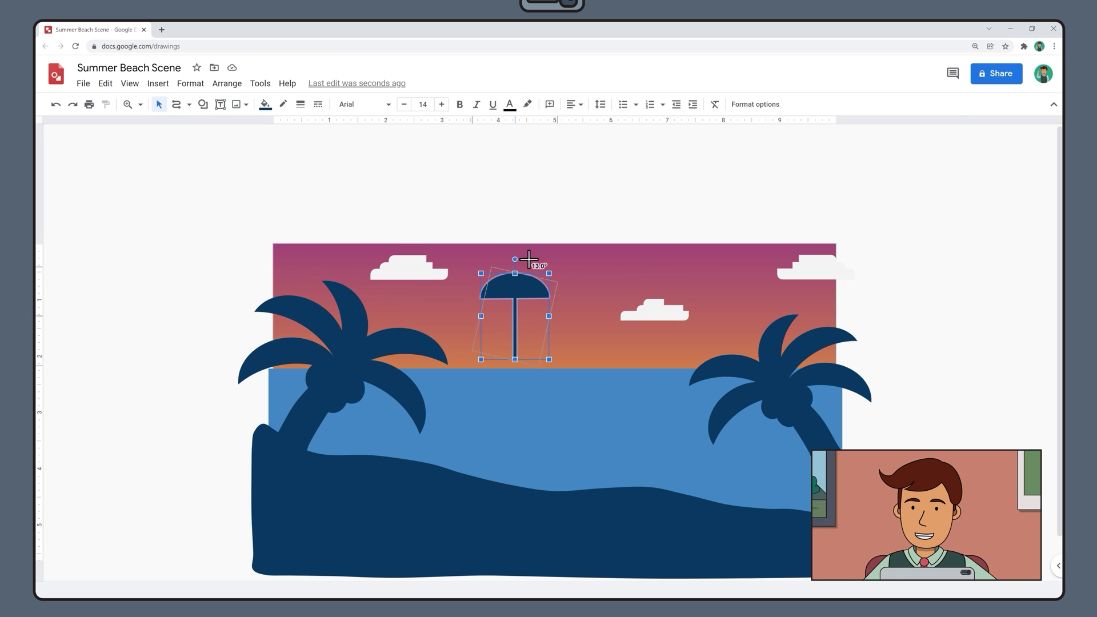
- Tilt the umbrella slightly clockwise and move it down onto the shoreline, right of the left palm tree
{"action": "left_click_drag", "start_coordinate": [514, 258], "coordinate": [529, 262]}
{"action": "left_click_drag", "start_coordinate": [517, 299], "coordinate": [496, 446]}
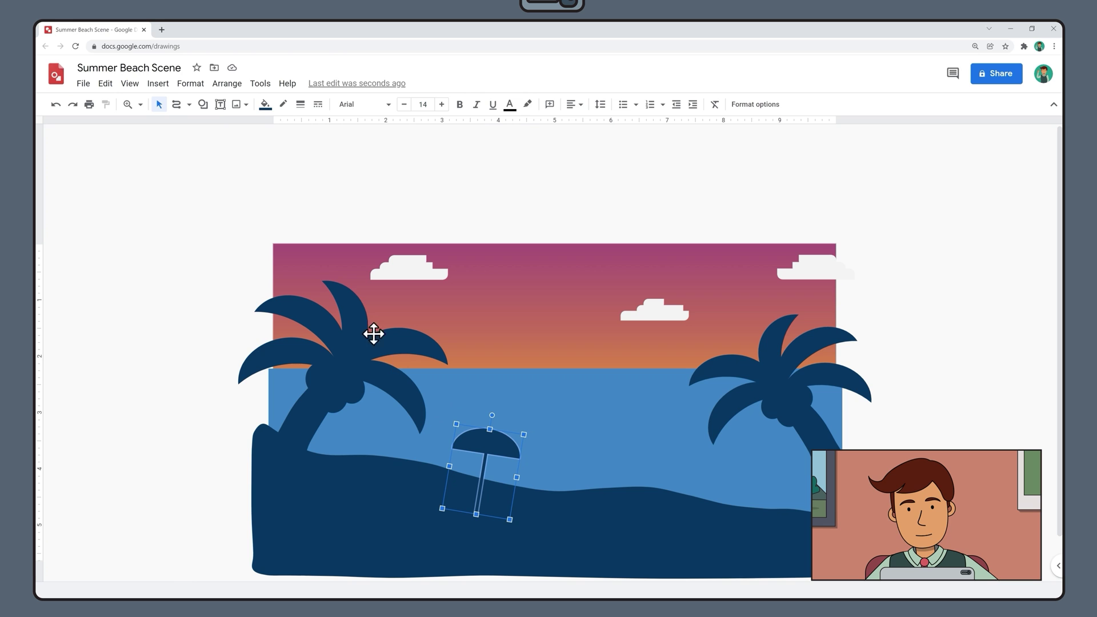
- Draw a circle about 1.6 inches wide over the horizon between the palm trees and give it a transparent outline
{"action": "left_click", "coordinate": [203, 105]}
{"action": "mouse_move", "coordinate": [236, 128]}
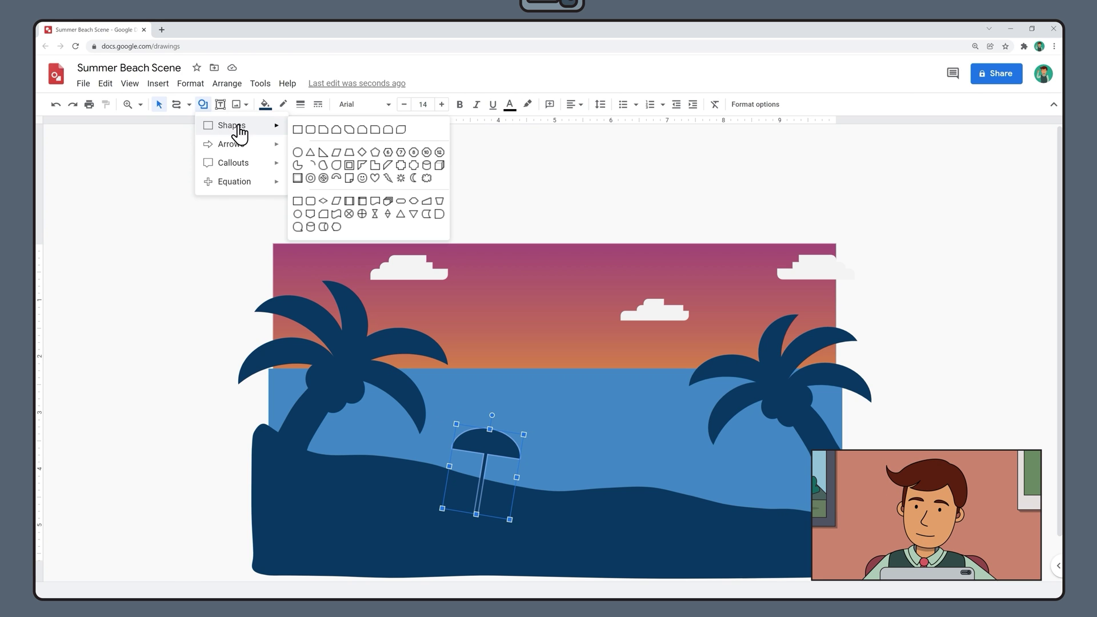
{"action": "left_click", "coordinate": [297, 152]}
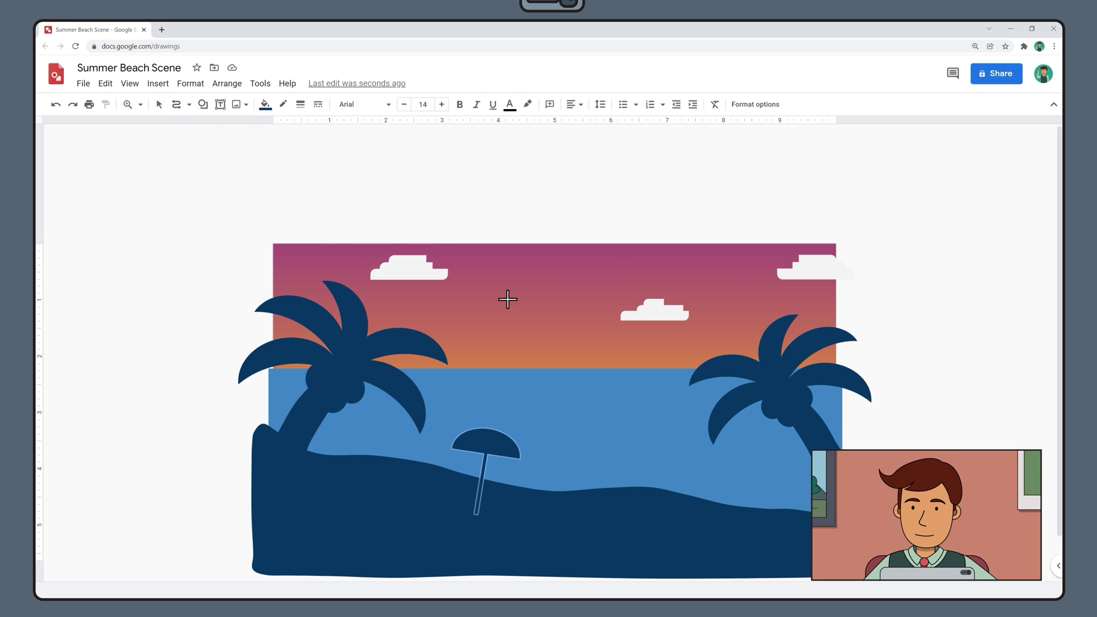
{"action": "left_click_drag", "start_coordinate": [535, 327], "coordinate": [596, 382]}
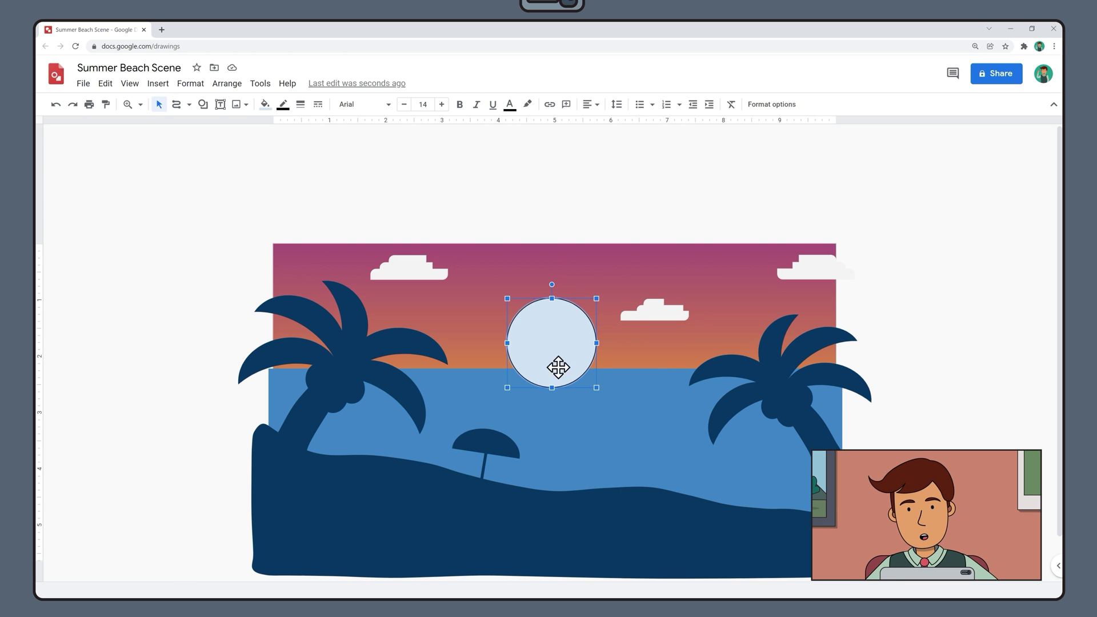
{"action": "left_click", "coordinate": [284, 107]}
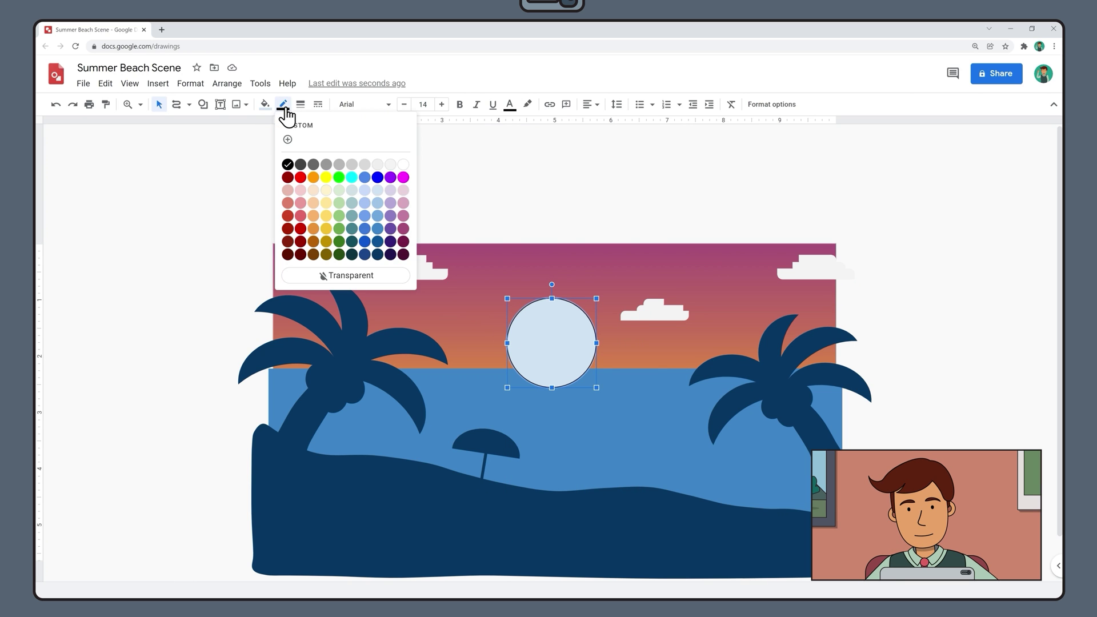
{"action": "left_click", "coordinate": [337, 276]}
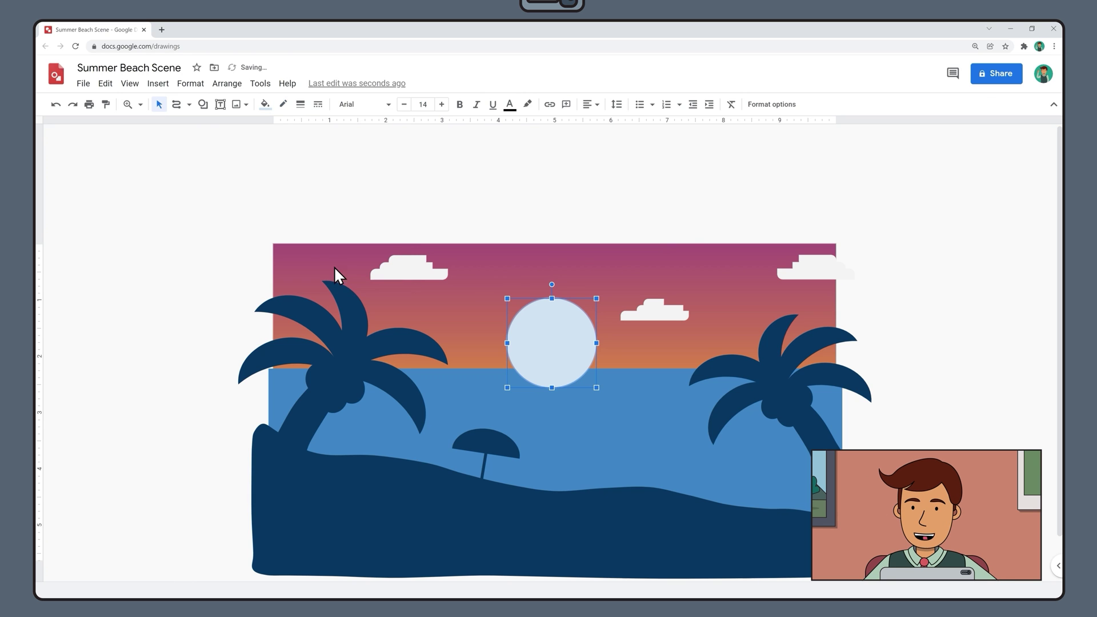
- Start a custom radial gradient fill for the circle, centred, with an orange first stop
{"action": "left_click", "coordinate": [266, 106]}
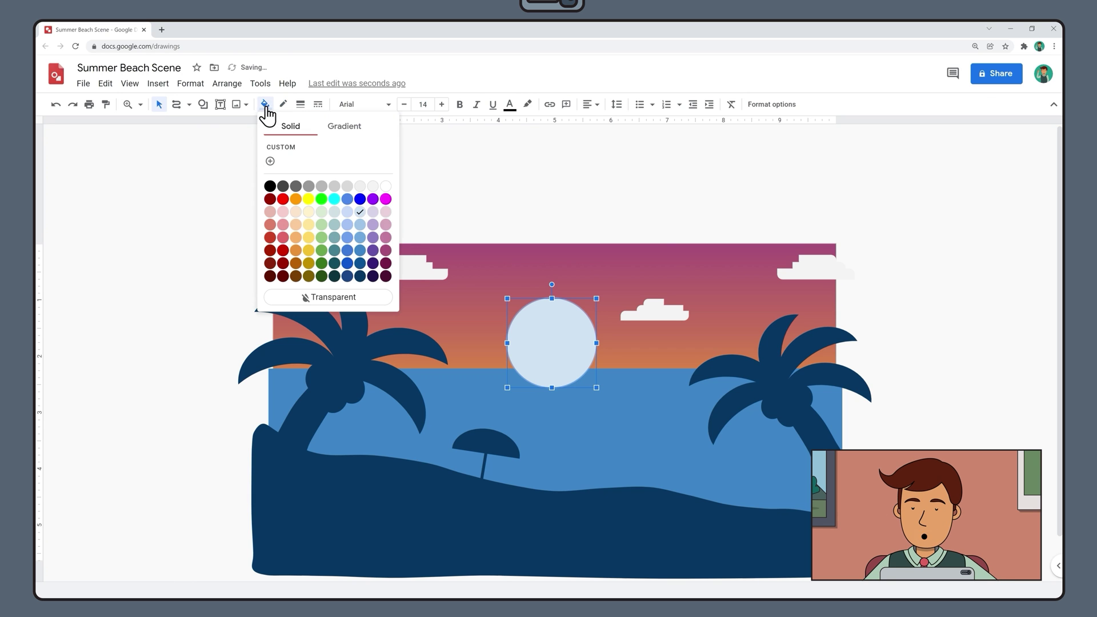
{"action": "left_click", "coordinate": [345, 127]}
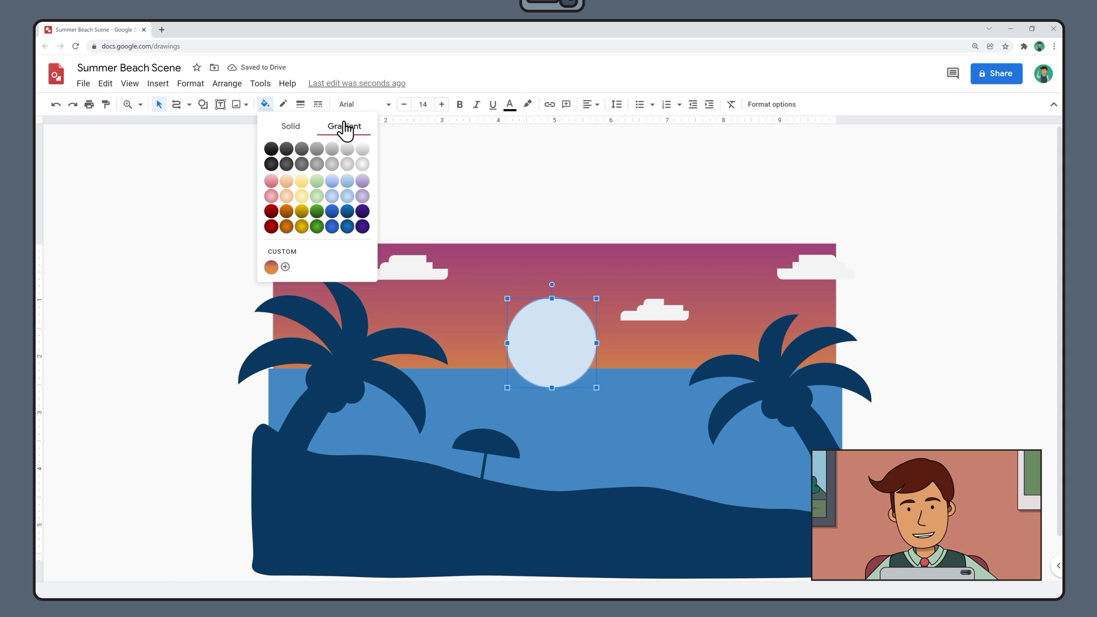
{"action": "left_click", "coordinate": [285, 267]}
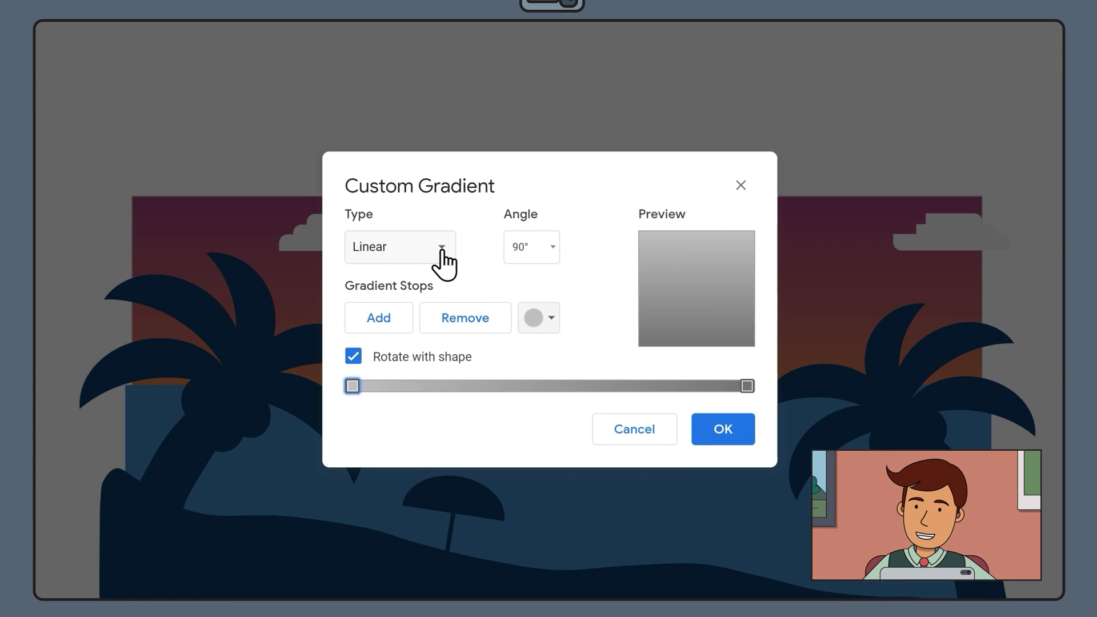
{"action": "left_click", "coordinate": [443, 258]}
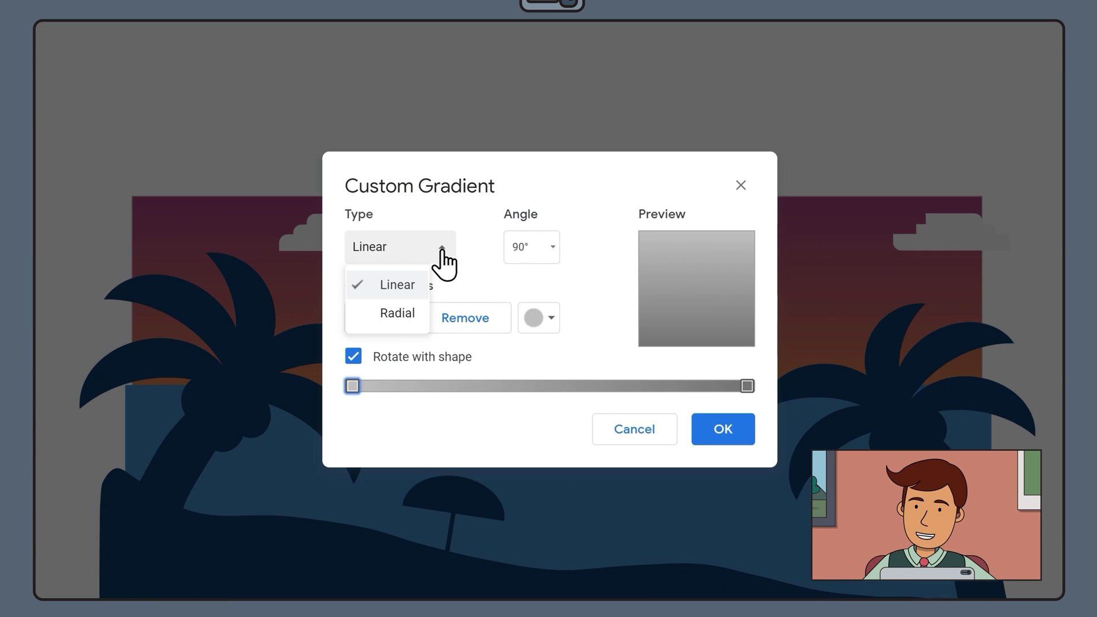
{"action": "left_click", "coordinate": [406, 318]}
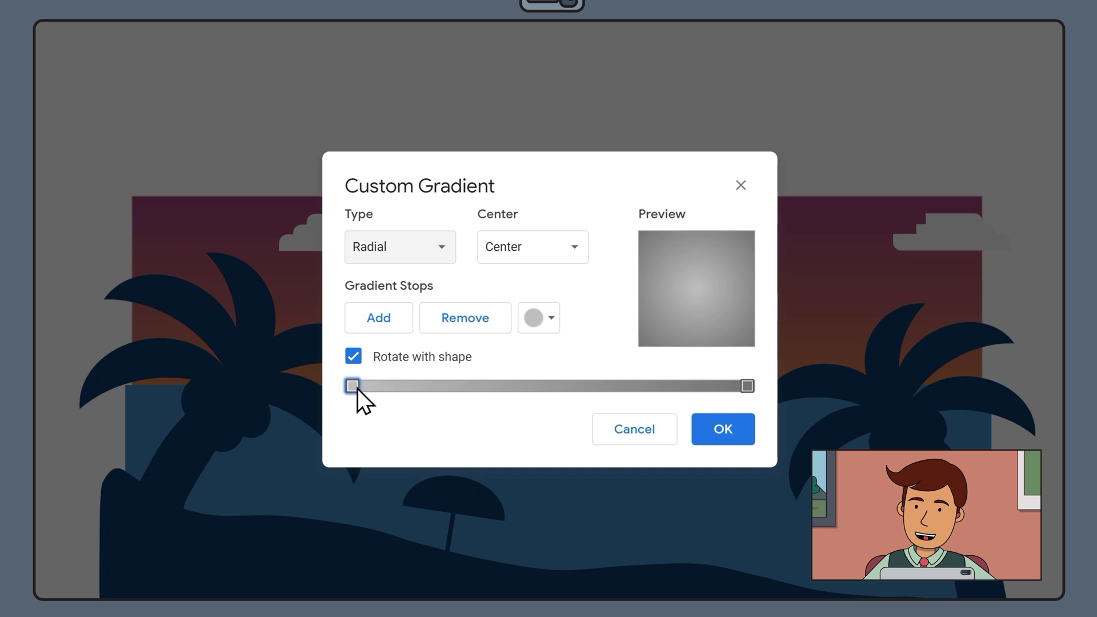
{"action": "left_click", "coordinate": [556, 325]}
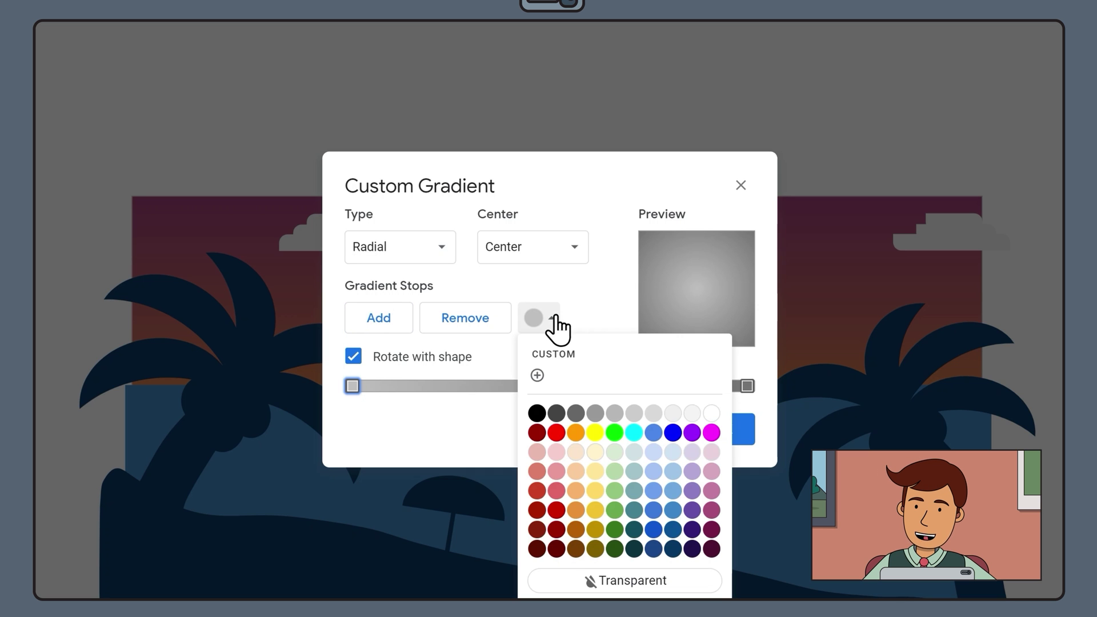
{"action": "left_click", "coordinate": [576, 510]}
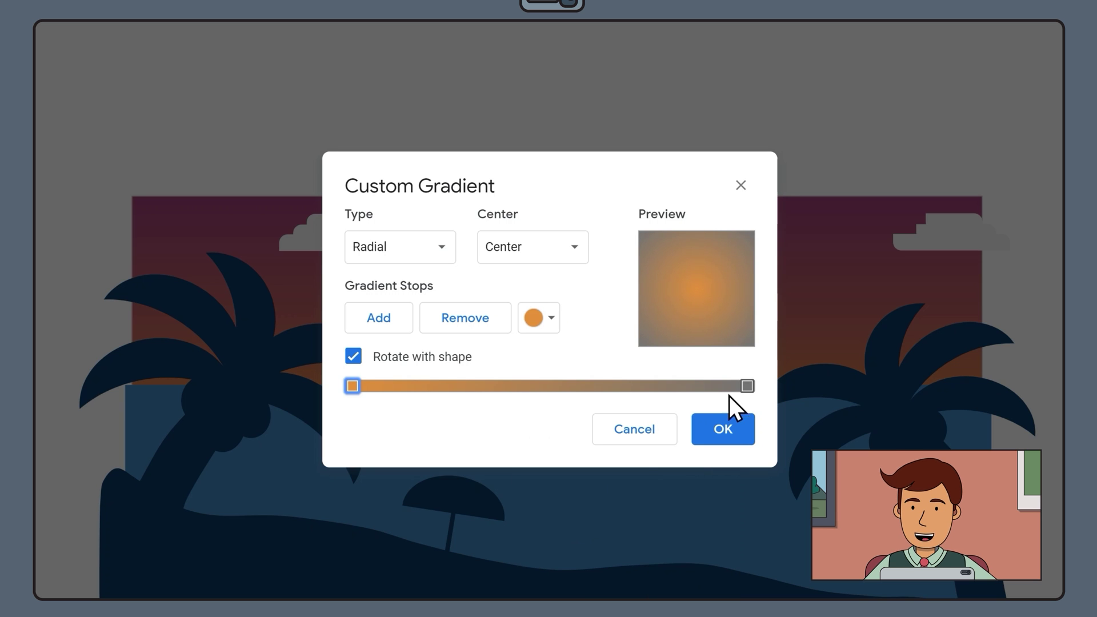
- Set the gradient's outer stop to light yellow, add a middle stop about three-quarters along, and apply the gradient
{"action": "left_click", "coordinate": [747, 387]}
{"action": "left_click", "coordinate": [538, 312]}
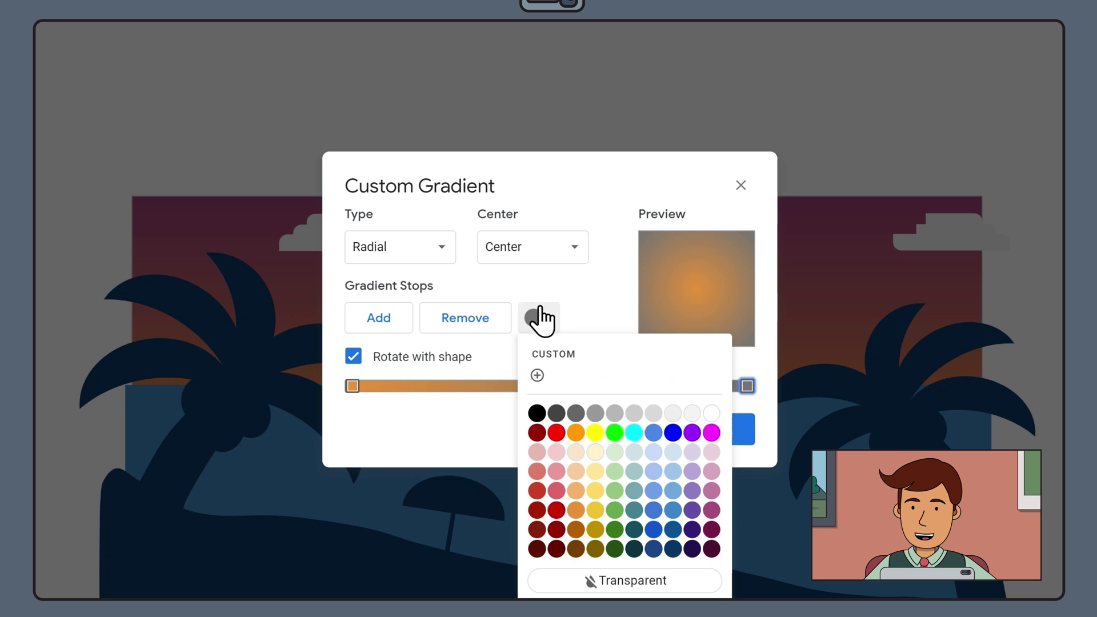
{"action": "left_click", "coordinate": [595, 491]}
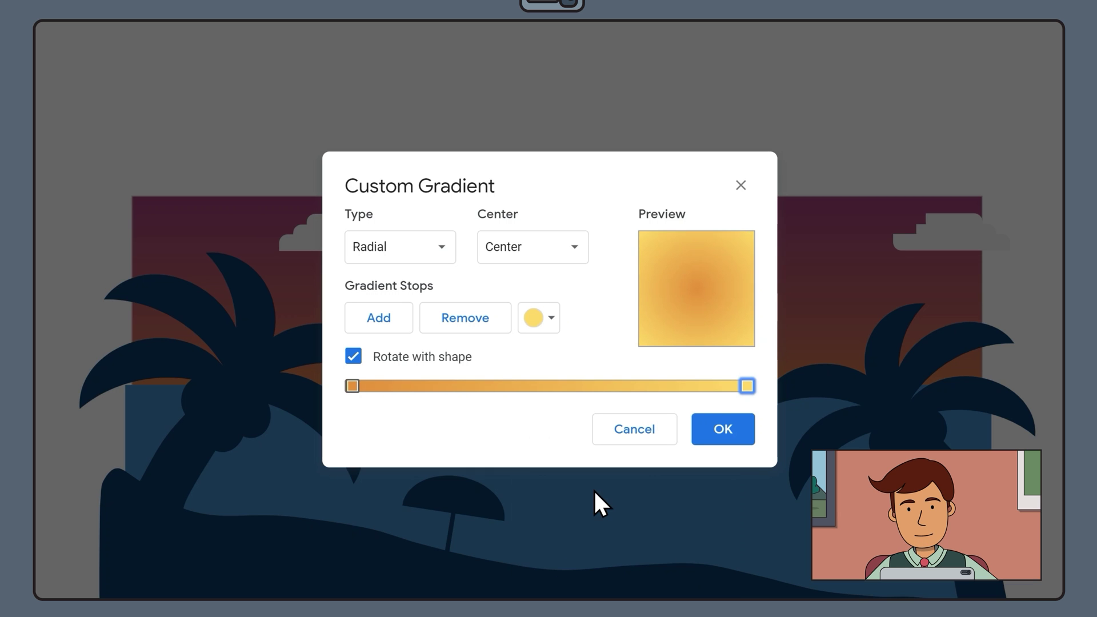
{"action": "left_click", "coordinate": [393, 323]}
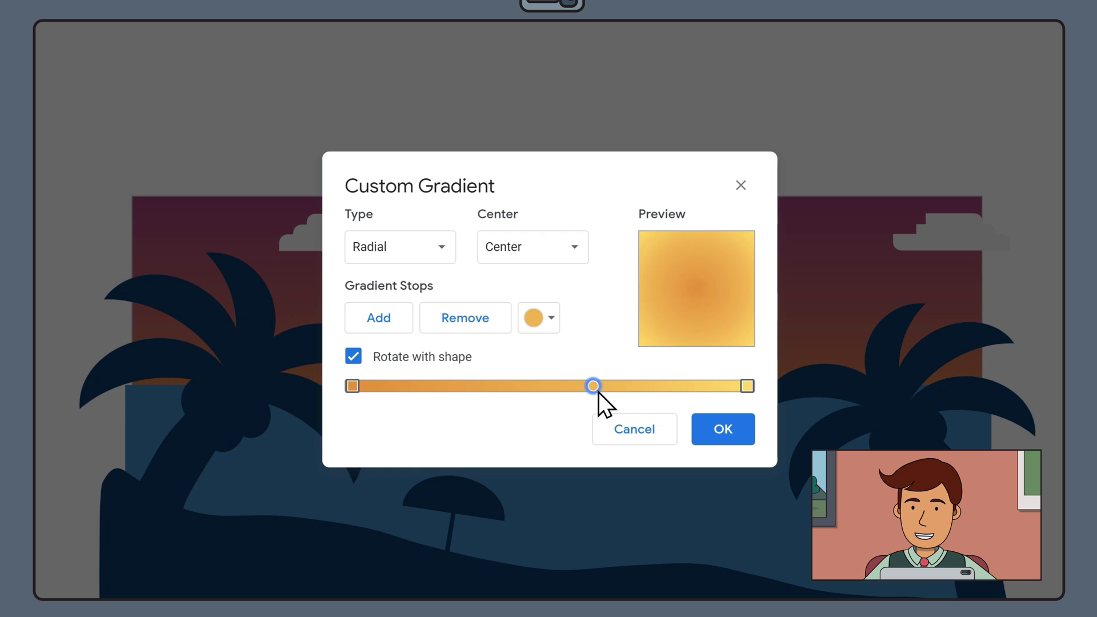
{"action": "left_click_drag", "start_coordinate": [625, 392], "coordinate": [655, 392]}
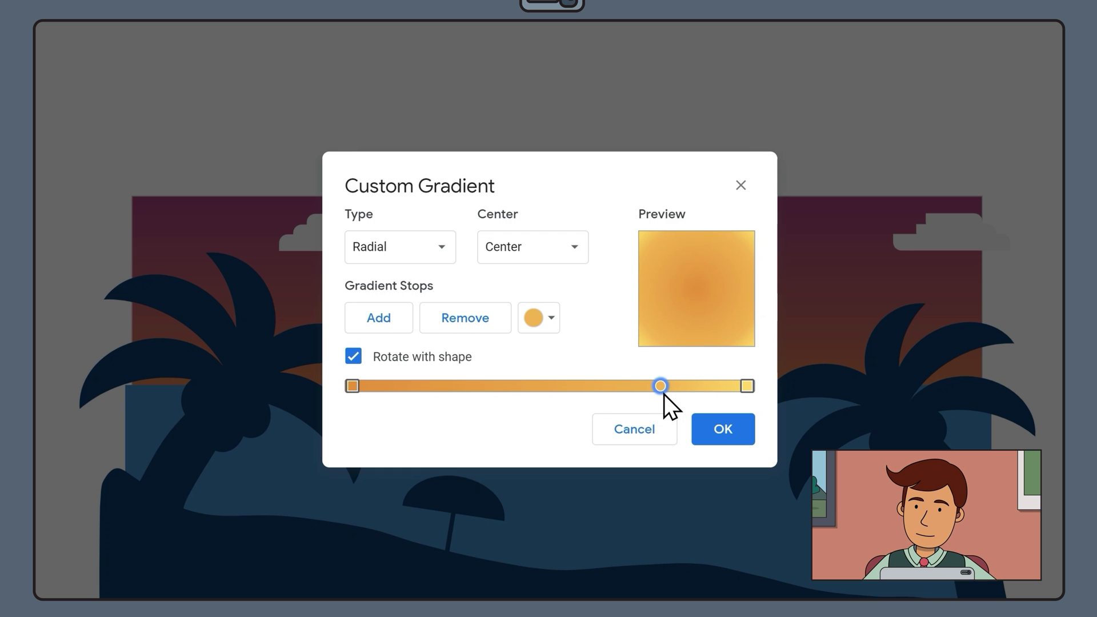
{"action": "left_click", "coordinate": [716, 438]}
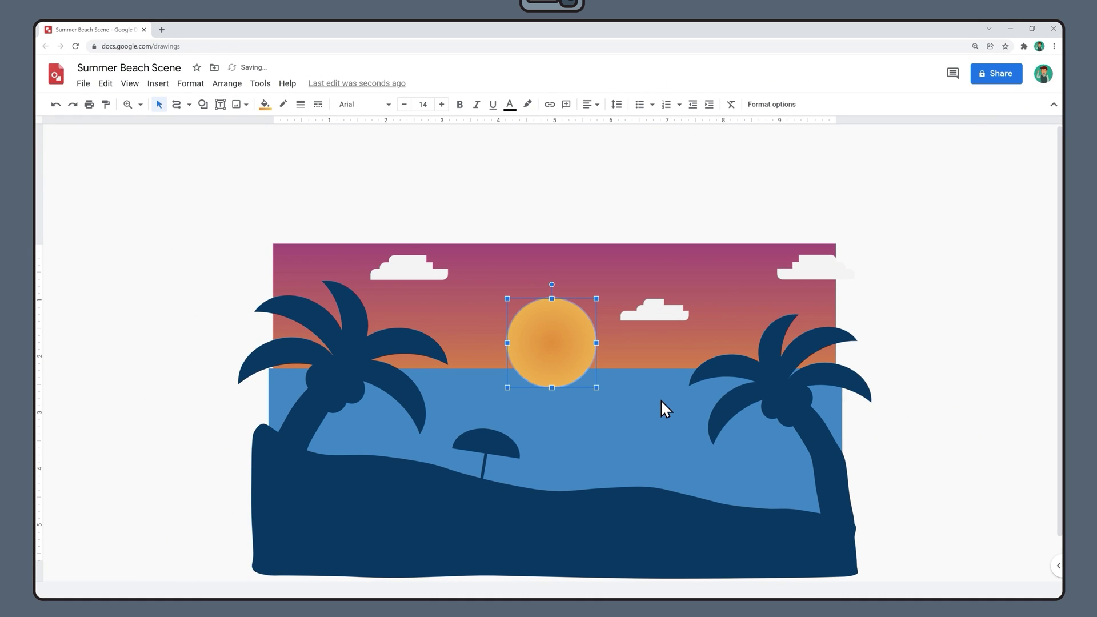
- Center the sun horizontally on the page
{"action": "right_click", "coordinate": [574, 337]}
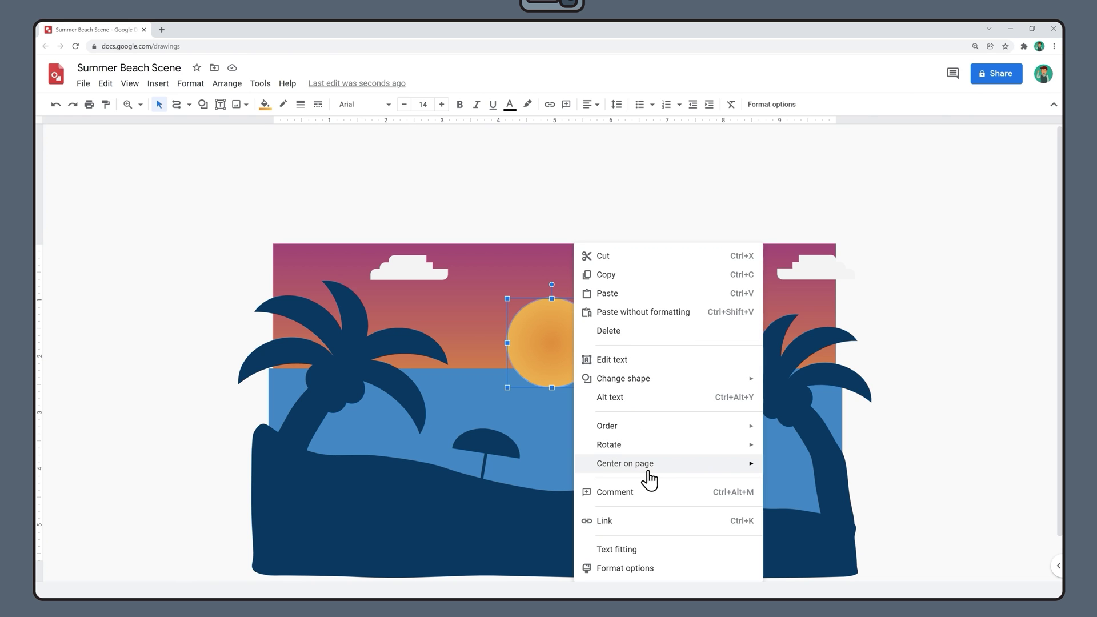
{"action": "mouse_move", "coordinate": [650, 472]}
{"action": "left_click", "coordinate": [807, 468]}
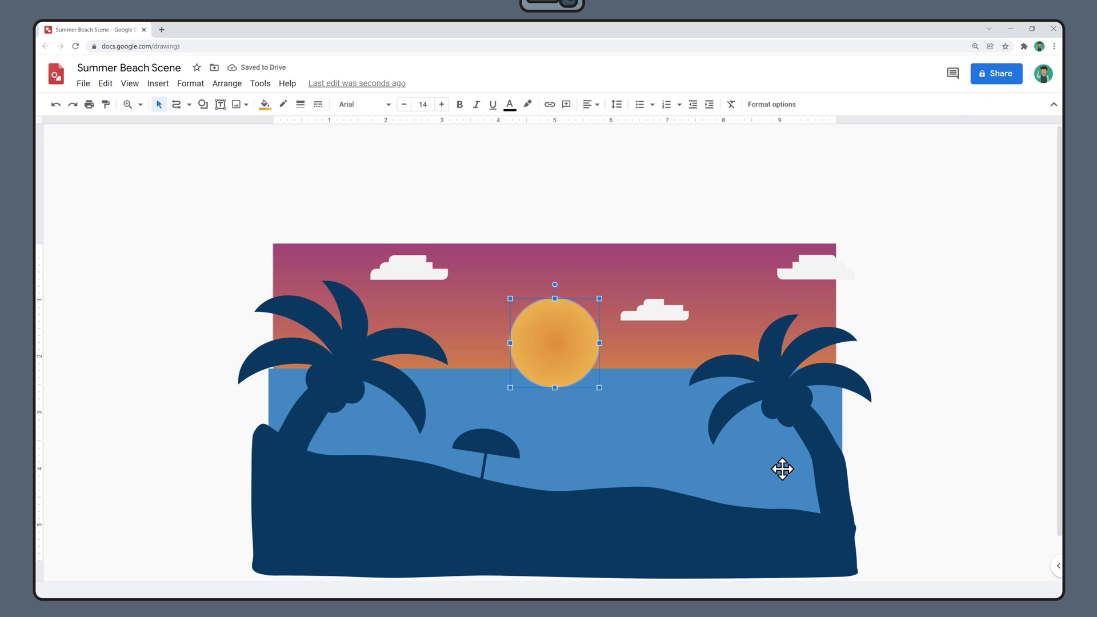
- Send the sun to the back and lower it until half of it sits below the horizon
{"action": "right_click", "coordinate": [572, 342]}
{"action": "mouse_move", "coordinate": [680, 430]}
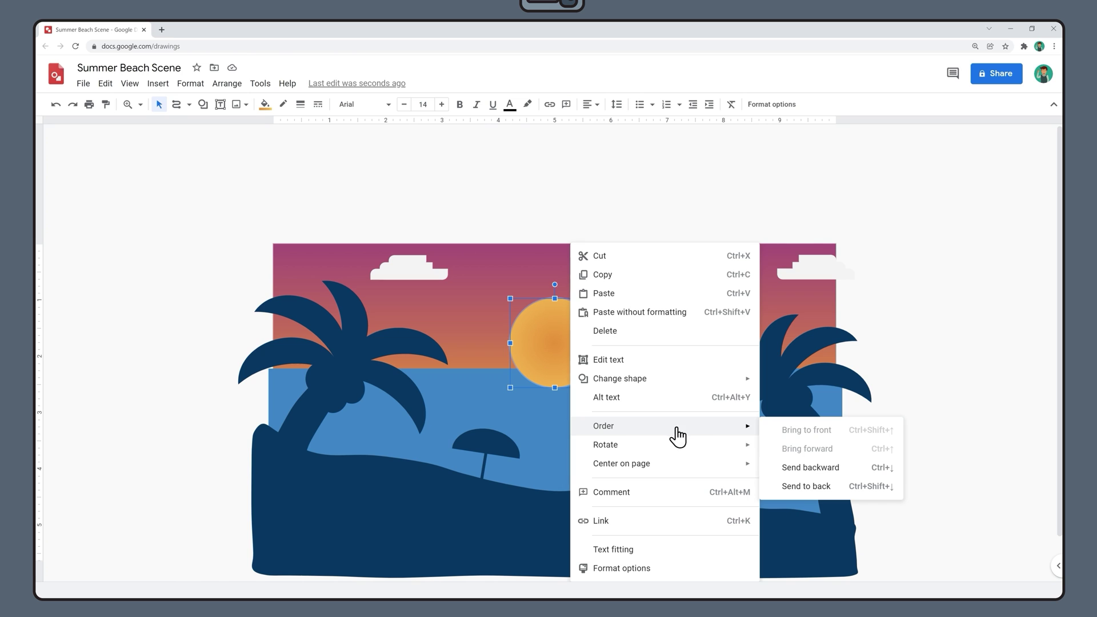
{"action": "left_click", "coordinate": [798, 495]}
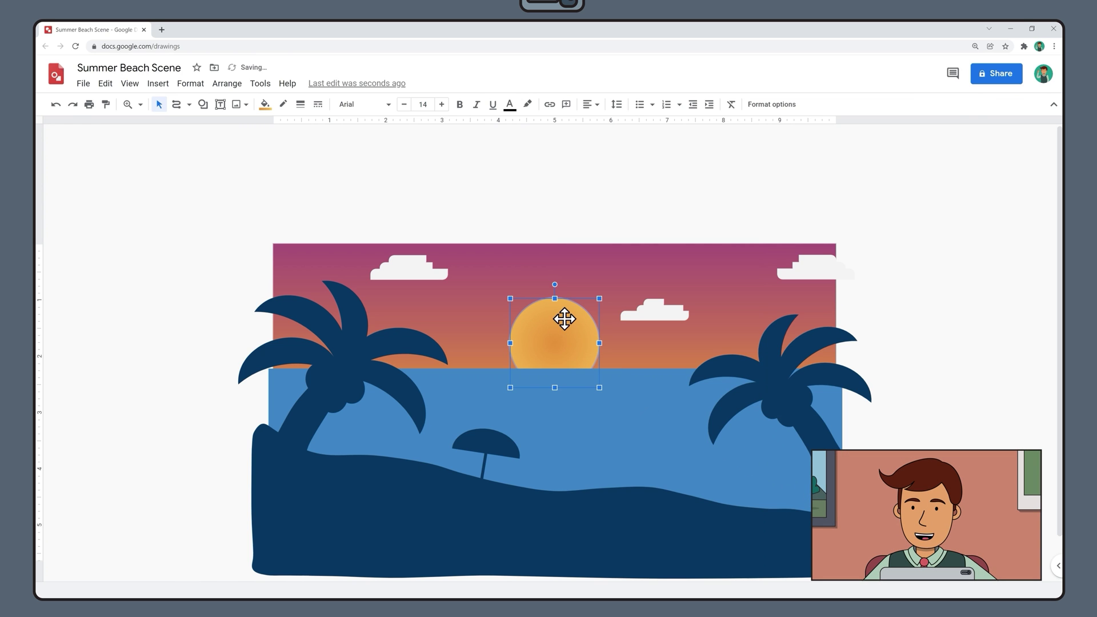
{"action": "left_click_drag", "start_coordinate": [564, 319], "coordinate": [565, 346]}
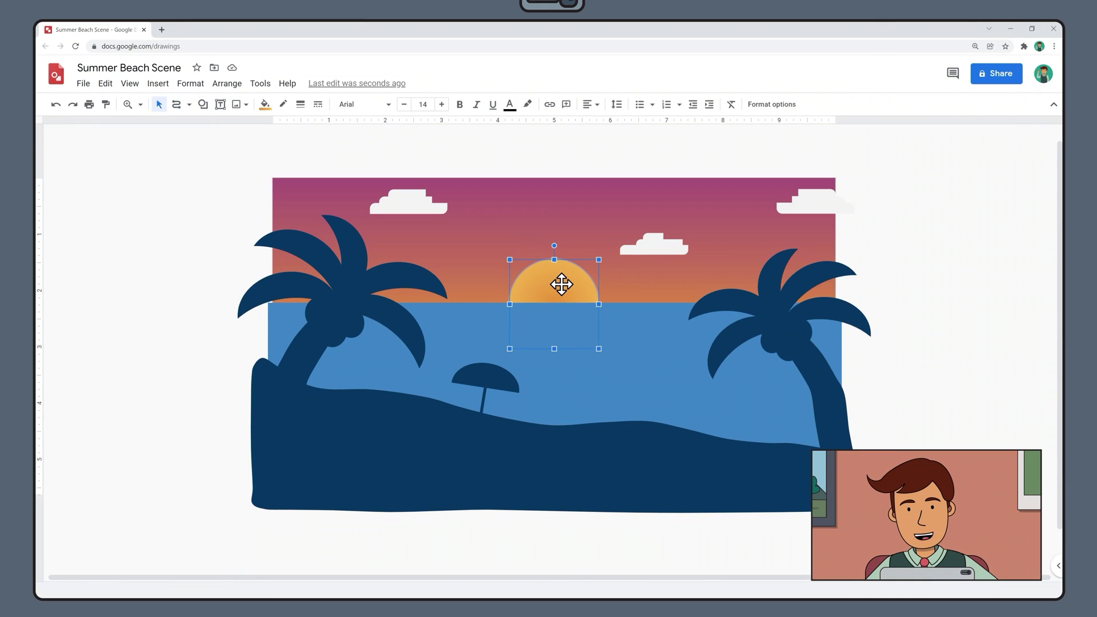
- Copy the bottom bar of the cloud near the left palm, paste it, and place it on the sea just below the sun
{"action": "right_click", "coordinate": [444, 208]}
{"action": "left_click", "coordinate": [475, 240]}
{"action": "right_click", "coordinate": [476, 233]}
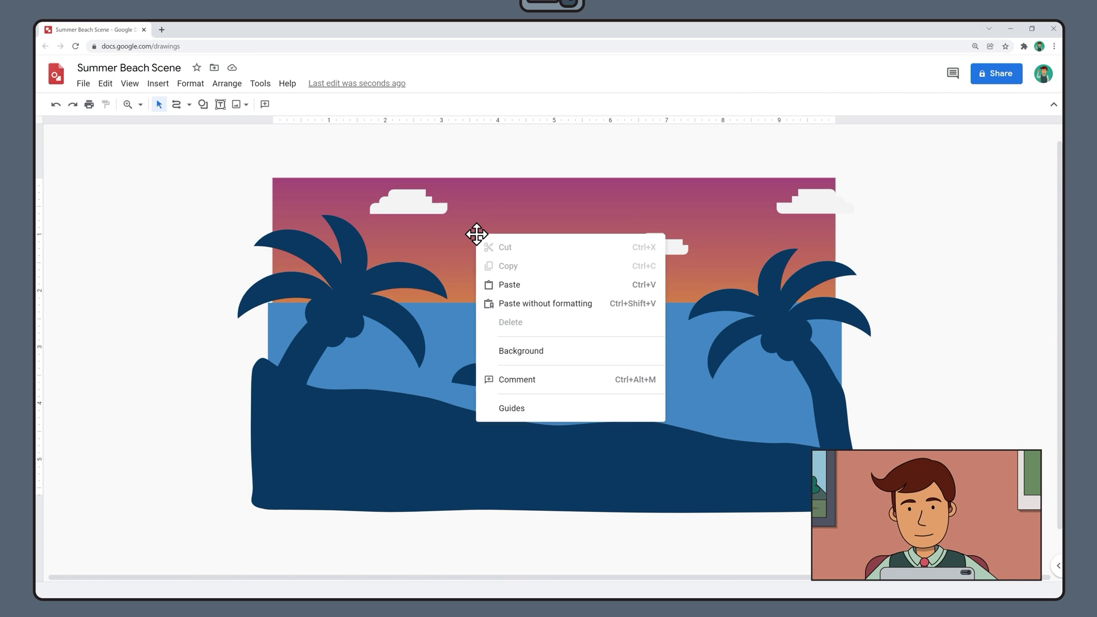
{"action": "left_click", "coordinate": [509, 285]}
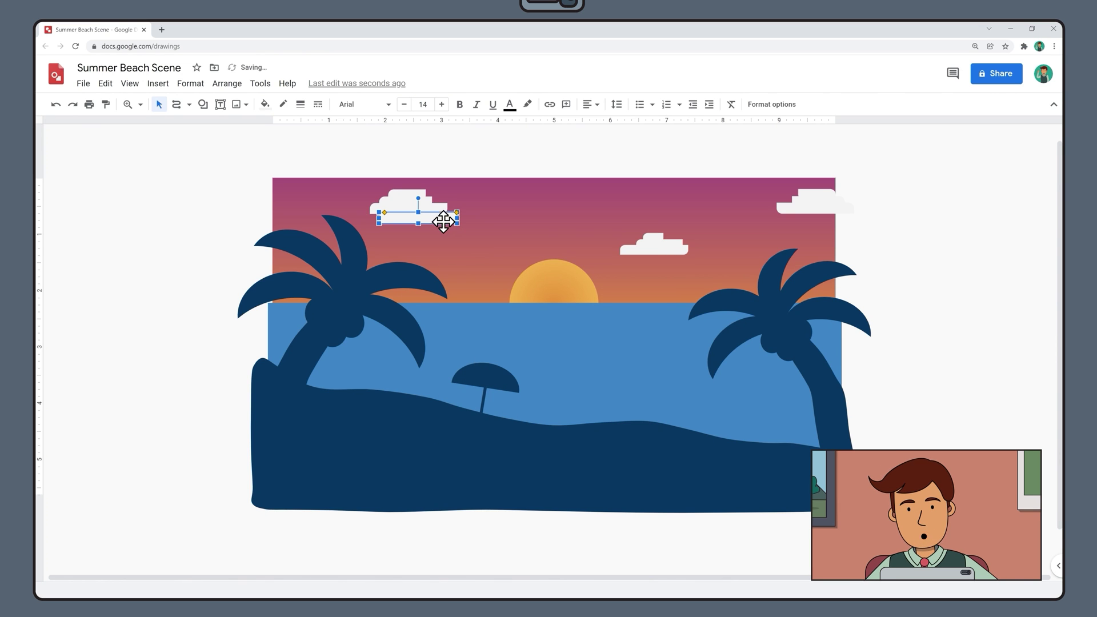
{"action": "left_click_drag", "start_coordinate": [443, 222], "coordinate": [570, 314]}
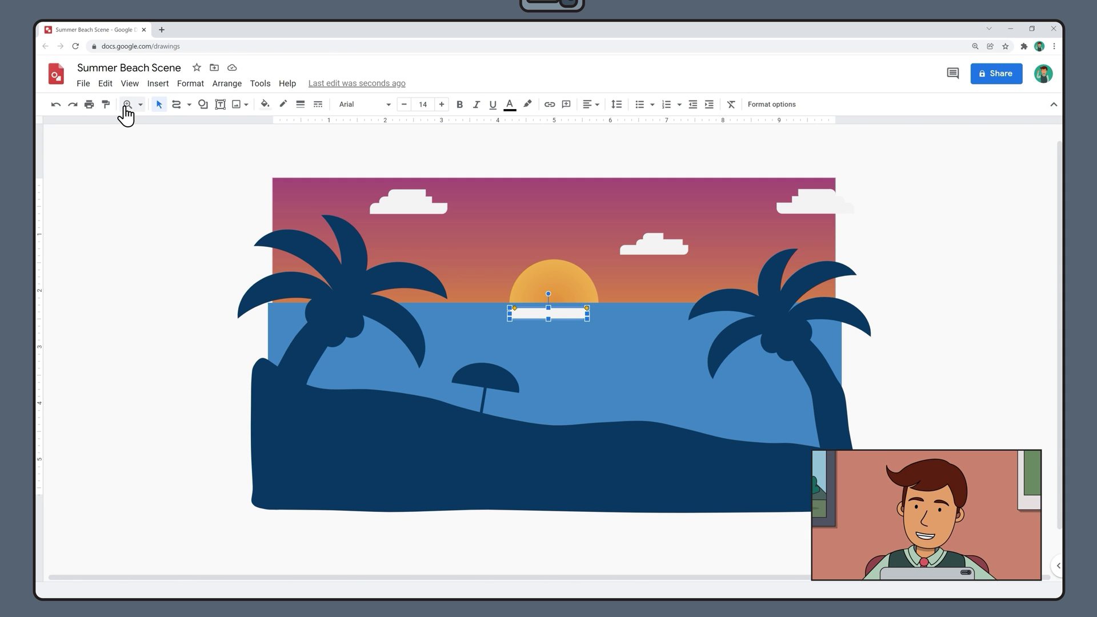
- Fill the pasted bar below the sun with solid light yellow
{"action": "left_click", "coordinate": [127, 106]}
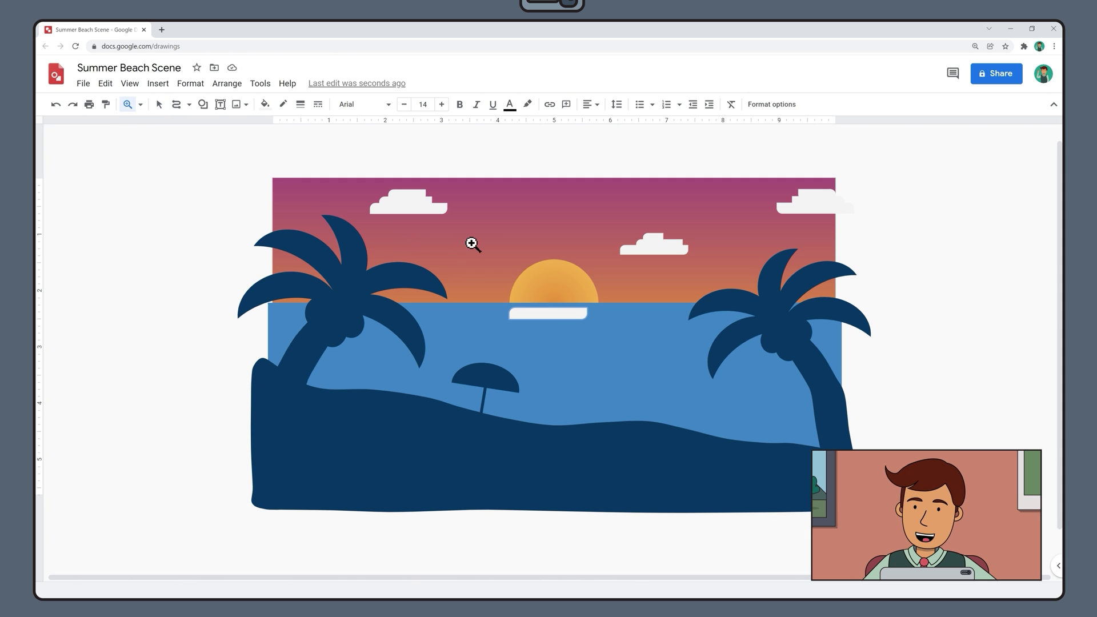
{"action": "left_click_drag", "start_coordinate": [492, 239], "coordinate": [614, 355]}
{"action": "left_click", "coordinate": [613, 355]}
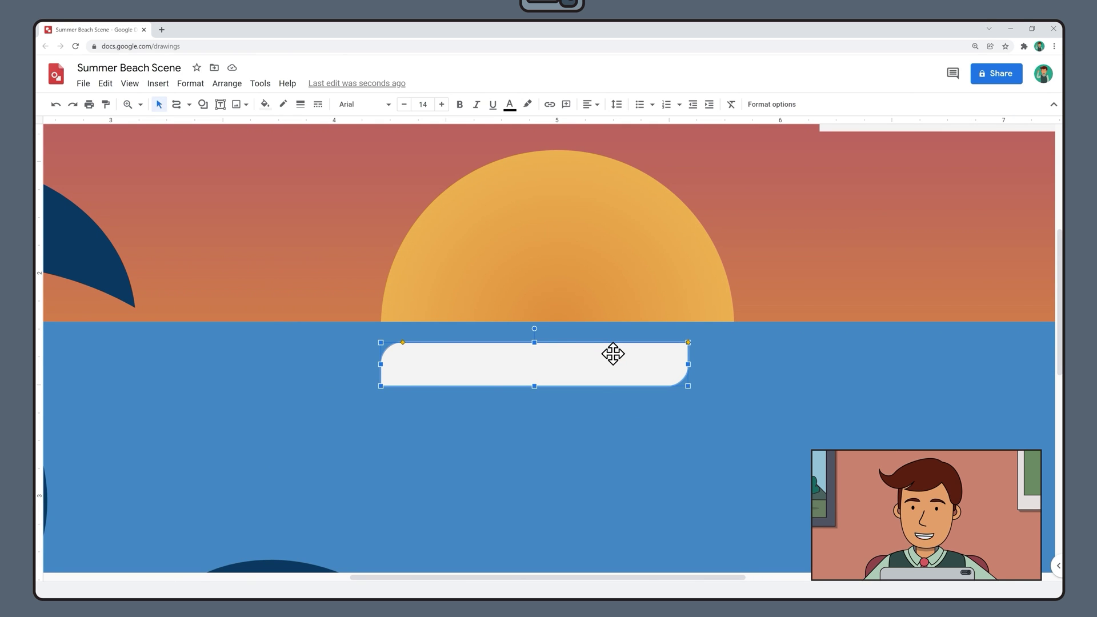
{"action": "left_click", "coordinate": [265, 106]}
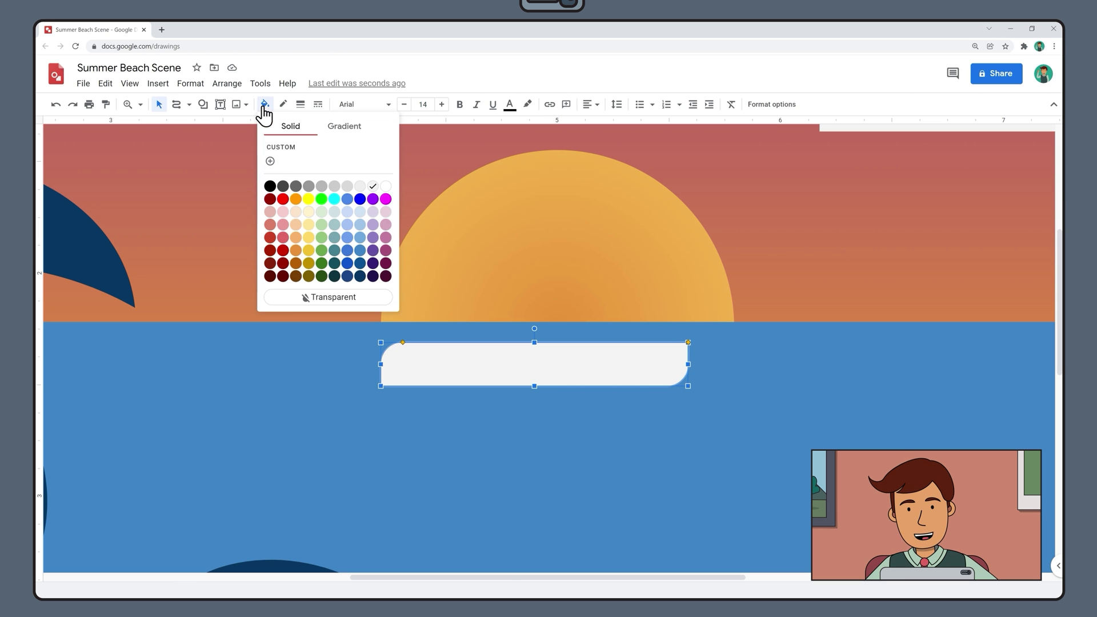
{"action": "left_click", "coordinate": [310, 237]}
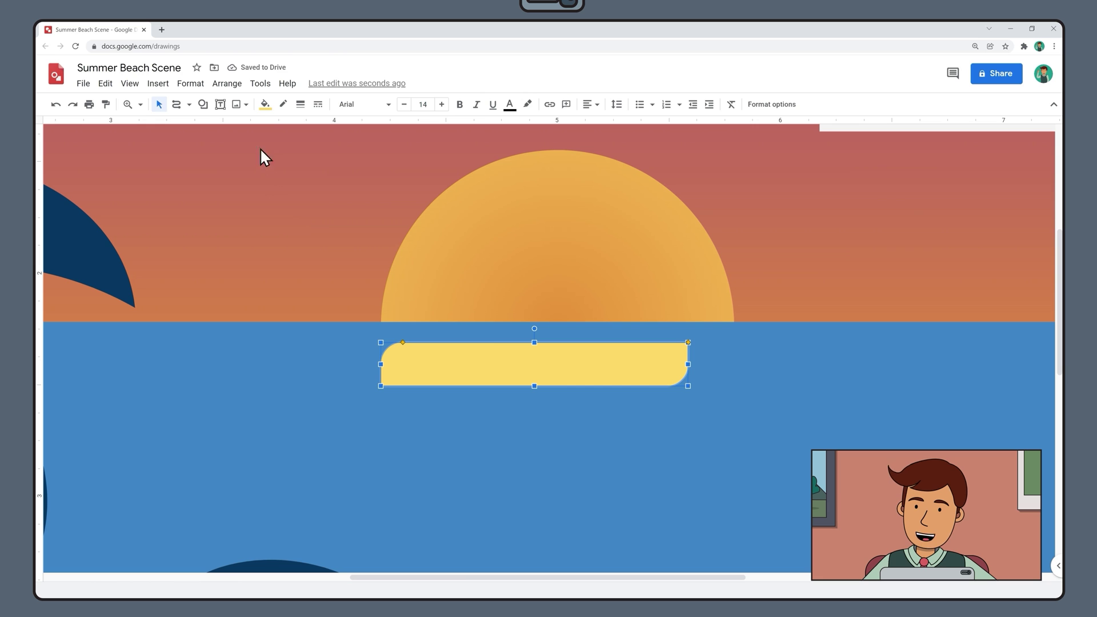
- Make the bar's yellow fill semi-transparent with the custom colour #ffd96672
{"action": "left_click", "coordinate": [265, 106]}
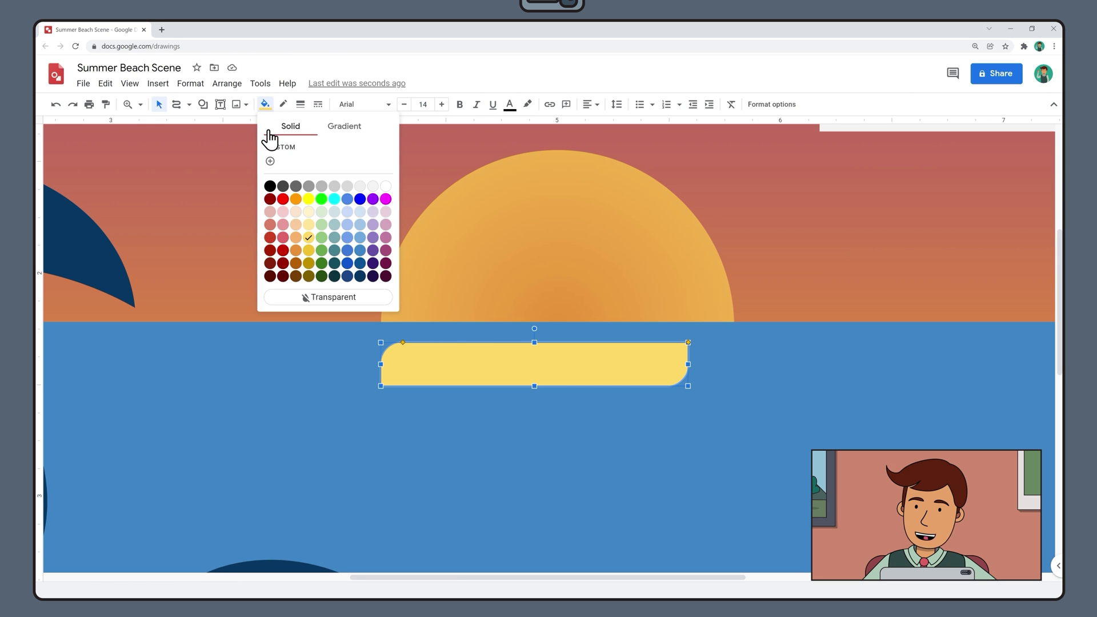
{"action": "left_click", "coordinate": [271, 162]}
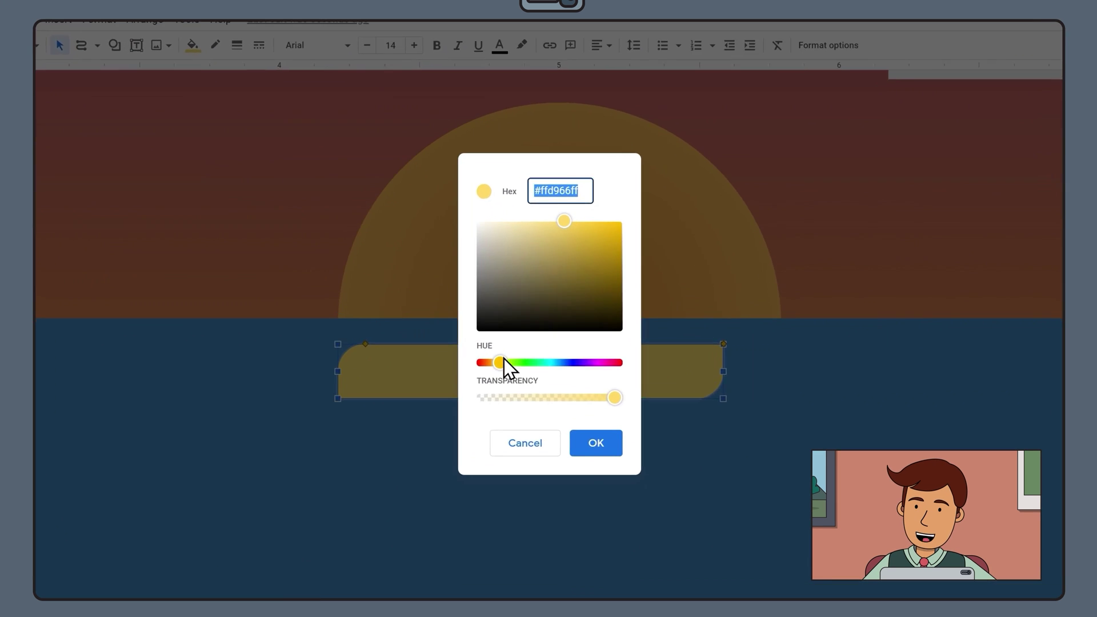
{"action": "left_click_drag", "start_coordinate": [629, 413], "coordinate": [543, 419]}
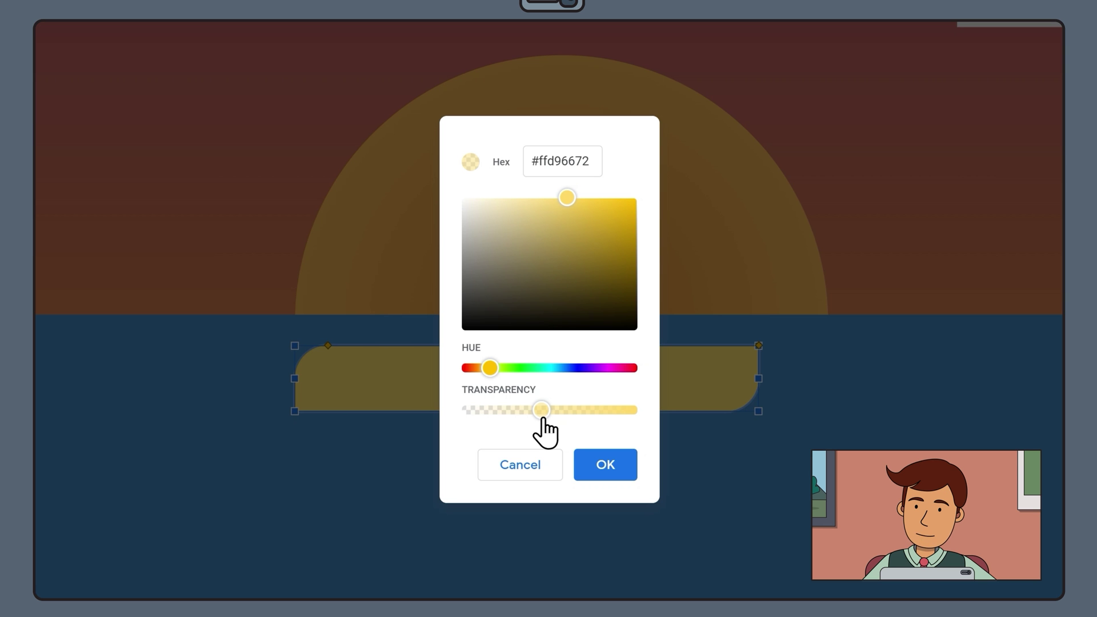
{"action": "left_click", "coordinate": [600, 465]}
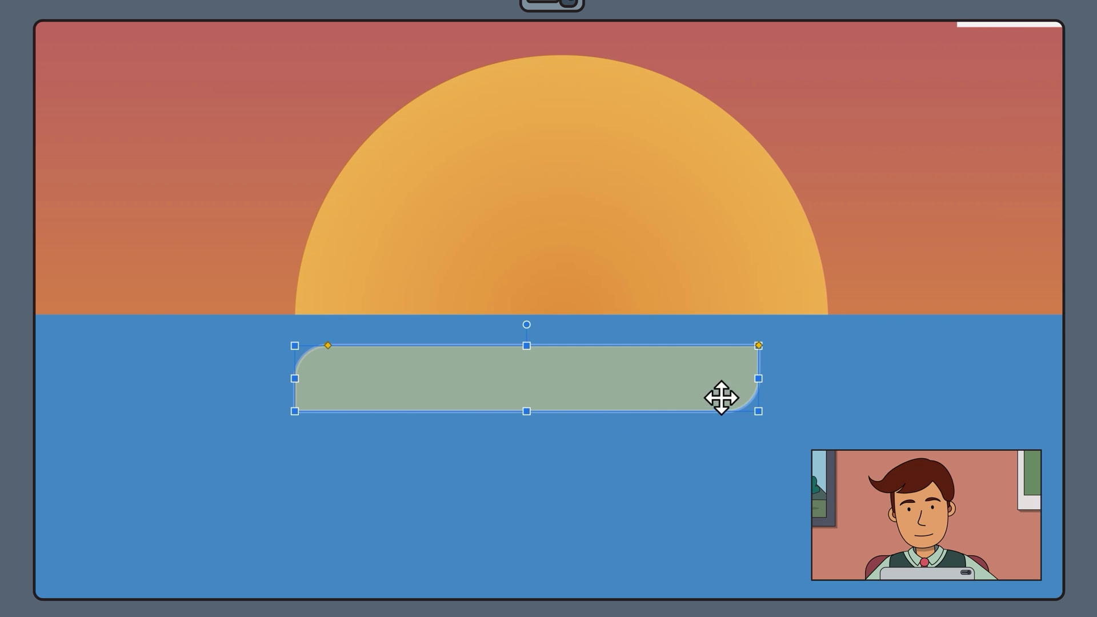
- Widen the reflection bar to the sun's full width and move it up closer to the horizon
{"action": "left_click_drag", "start_coordinate": [759, 379], "coordinate": [835, 384]}
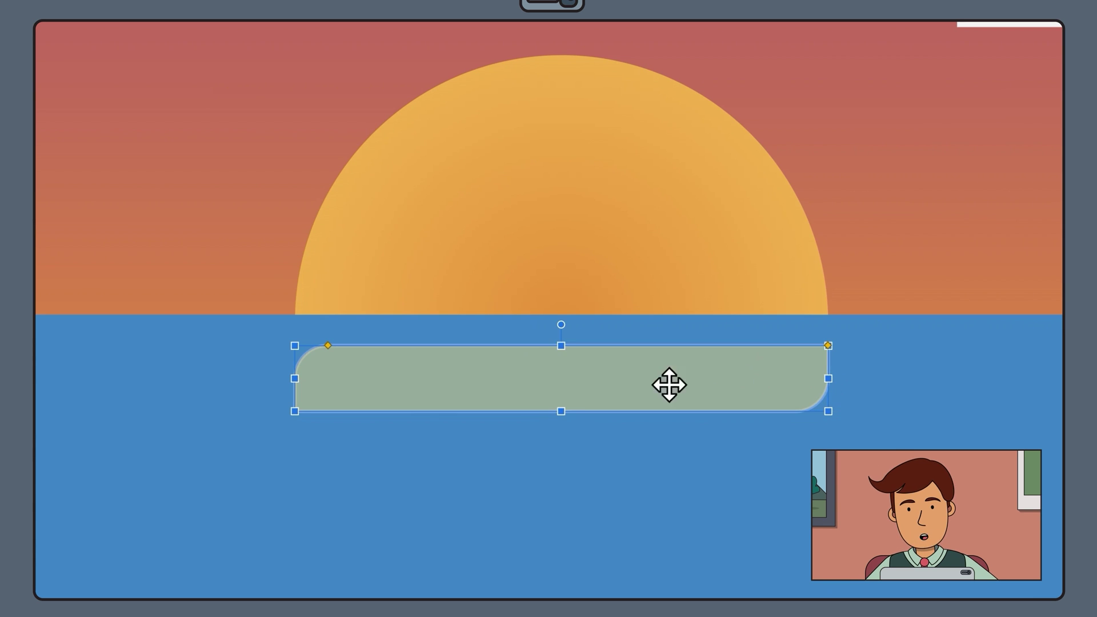
{"action": "left_click_drag", "start_coordinate": [556, 384], "coordinate": [558, 370]}
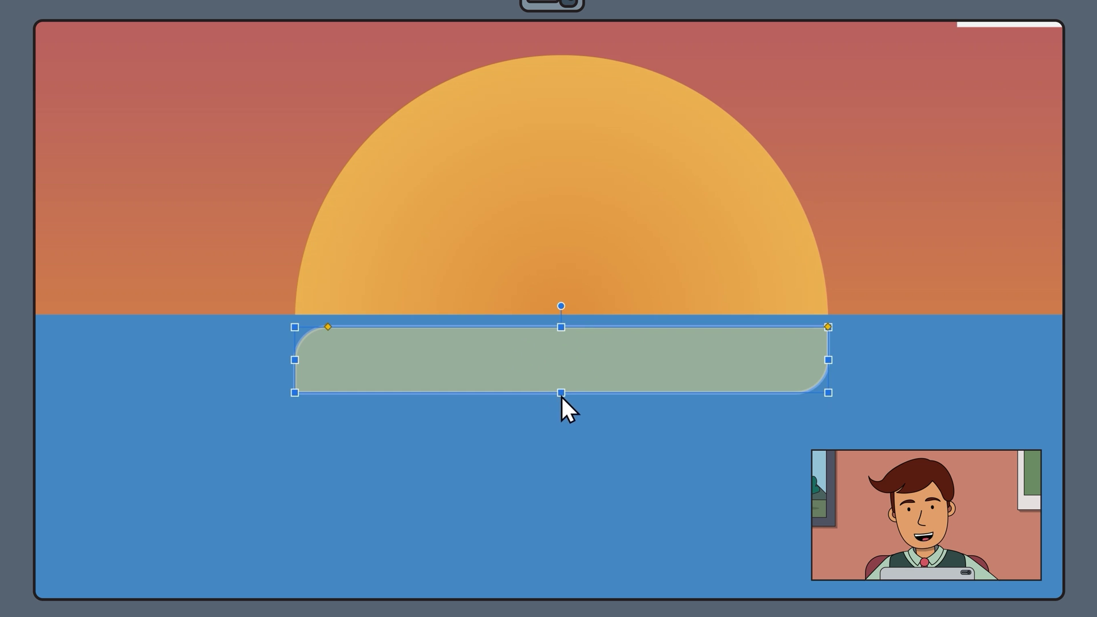
- Slim the reflection bar below the sun and place a thinner copy of it just underneath, offset slightly to the left
{"action": "left_click_drag", "start_coordinate": [561, 392], "coordinate": [562, 381]}
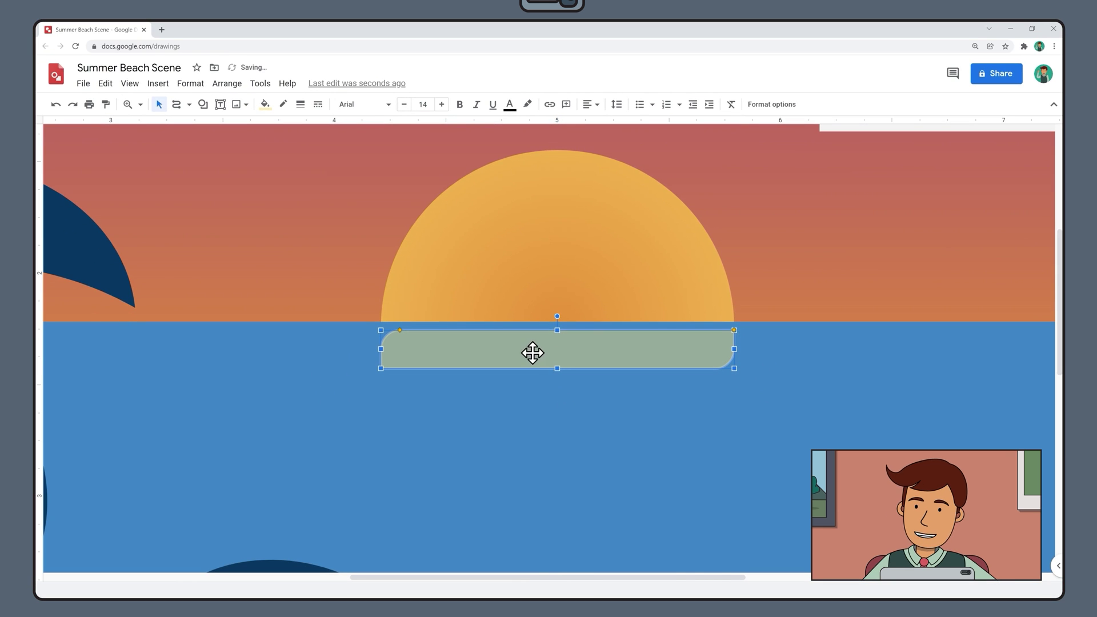
{"action": "right_click", "coordinate": [532, 353]}
{"action": "left_click", "coordinate": [565, 276]}
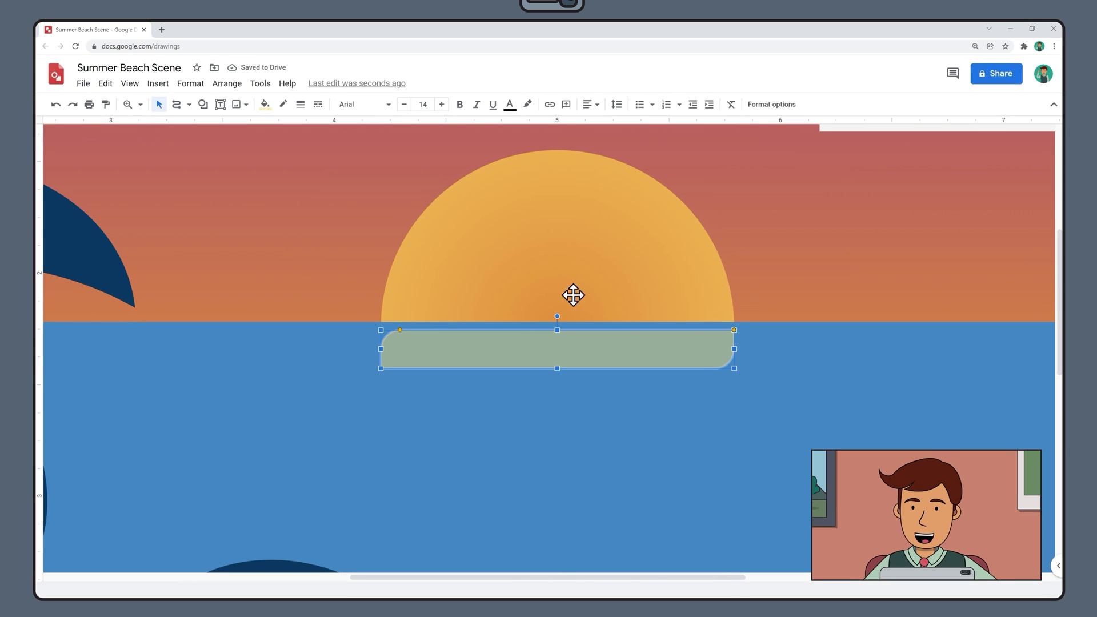
{"action": "right_click", "coordinate": [759, 280]}
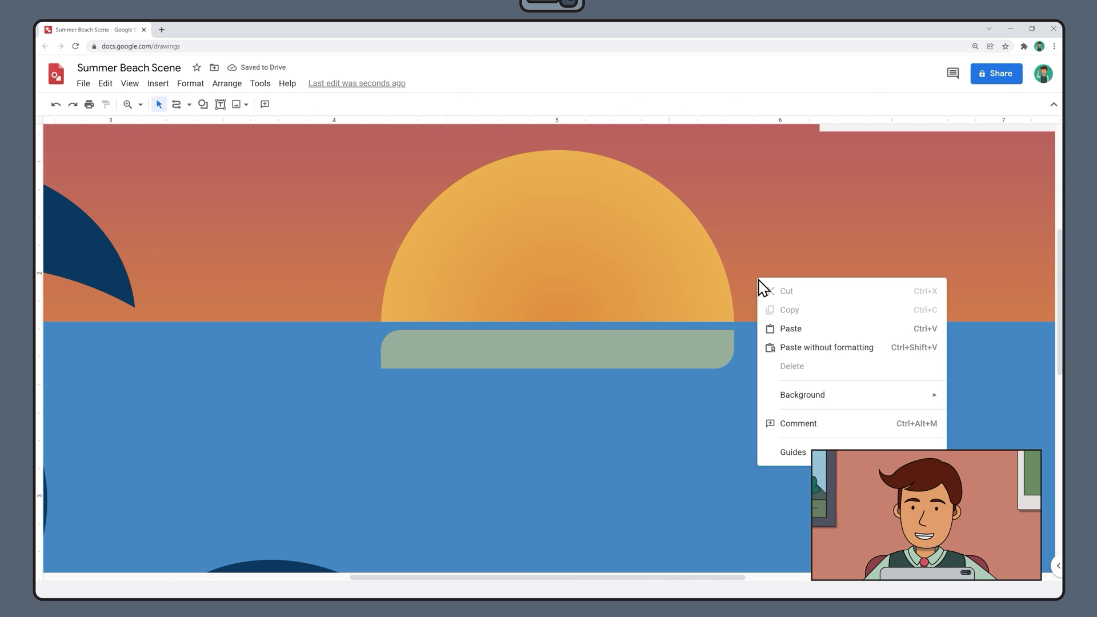
{"action": "left_click", "coordinate": [789, 329]}
{"action": "left_click_drag", "start_coordinate": [666, 390], "coordinate": [614, 397]}
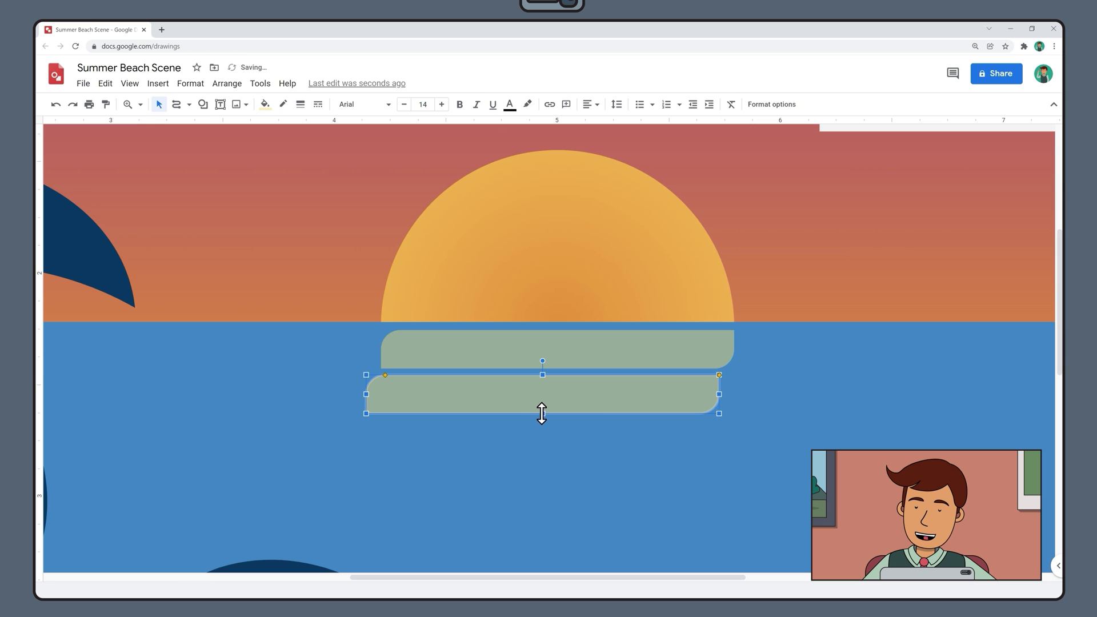
{"action": "left_click_drag", "start_coordinate": [542, 410], "coordinate": [542, 401]}
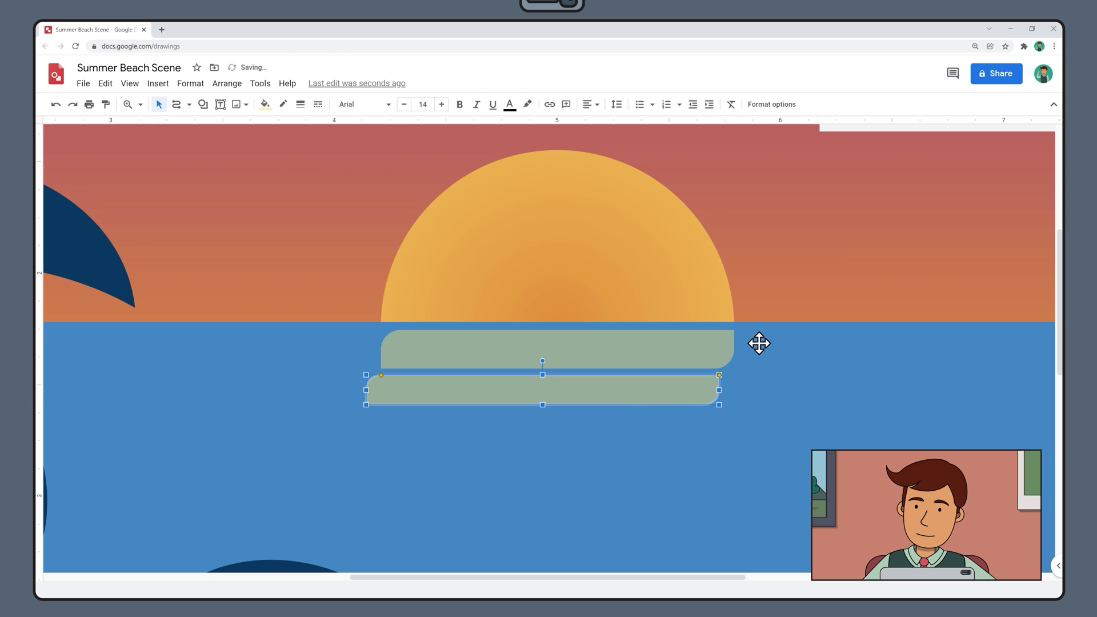
- Copy the second reflection bar and place a thinner third bar beneath it, offset to the right
{"action": "right_click", "coordinate": [795, 280]}
{"action": "right_click", "coordinate": [704, 391]}
{"action": "right_click", "coordinate": [788, 222]}
{"action": "left_click", "coordinate": [820, 271]}
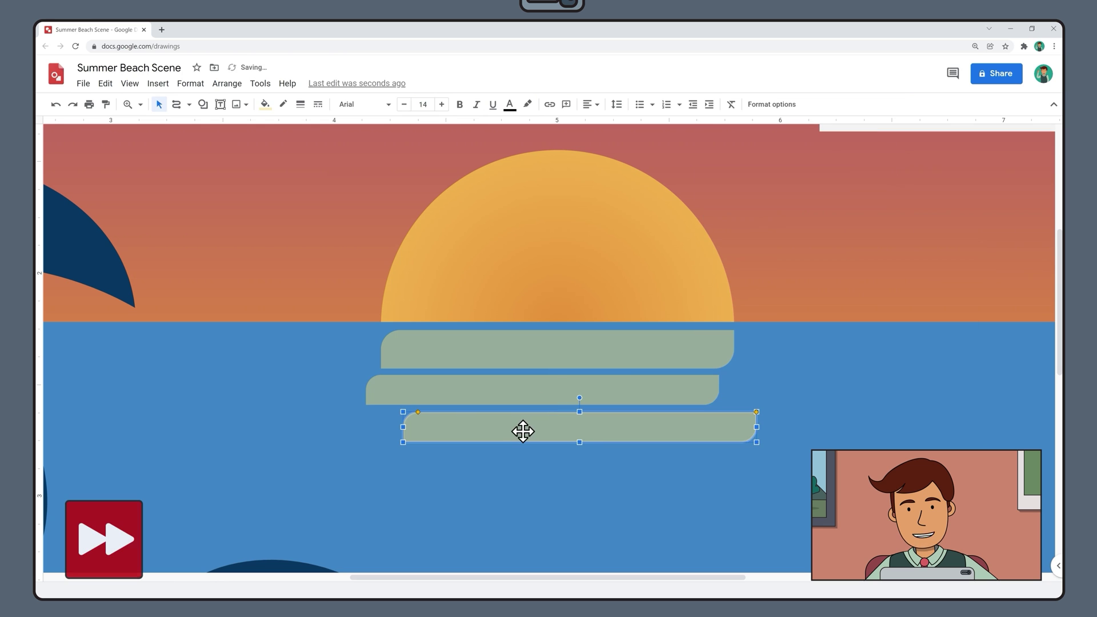
{"action": "left_click_drag", "start_coordinate": [581, 439], "coordinate": [580, 436]}
- Copy the third reflection bar and place a thinner, slightly shorter fourth bar beneath it, starting at the sun's left edge
{"action": "right_click", "coordinate": [602, 423]}
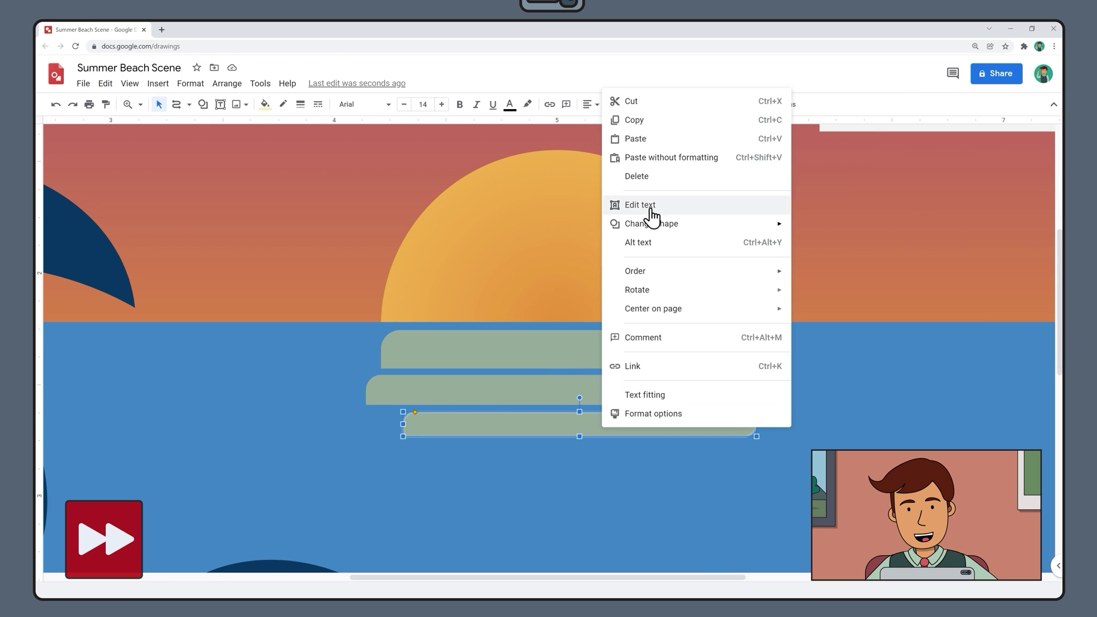
{"action": "left_click", "coordinate": [617, 118]}
{"action": "right_click", "coordinate": [764, 224]}
{"action": "left_click", "coordinate": [768, 269]}
{"action": "left_click_drag", "start_coordinate": [627, 465], "coordinate": [557, 459]}
{"action": "left_click_drag", "start_coordinate": [735, 452], "coordinate": [718, 448]}
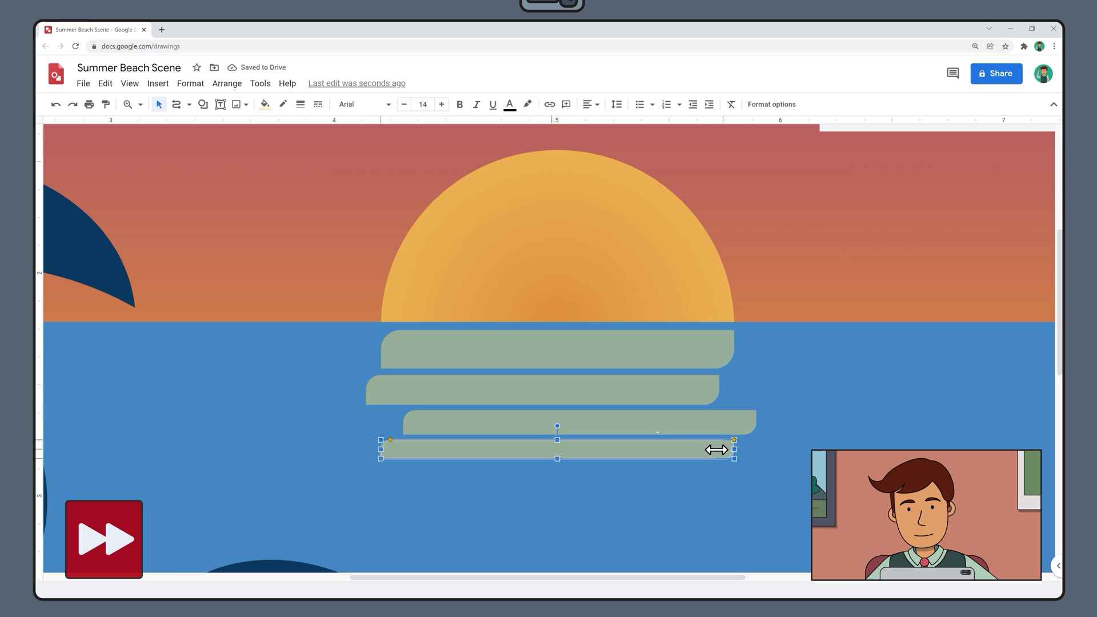
- Copy the fourth reflection bar and place a thinner, narrower fifth bar directly beneath it
{"action": "right_click", "coordinate": [686, 452]}
{"action": "left_click", "coordinate": [741, 155]}
{"action": "key", "text": "ctrl+v"}
{"action": "left_click_drag", "start_coordinate": [643, 494], "coordinate": [575, 472]}
{"action": "left_click_drag", "start_coordinate": [747, 472], "coordinate": [703, 474]}
- Paste another reflection bar, shorten it at both ends, and centre it beneath the fifth bar
{"action": "right_click", "coordinate": [867, 262]}
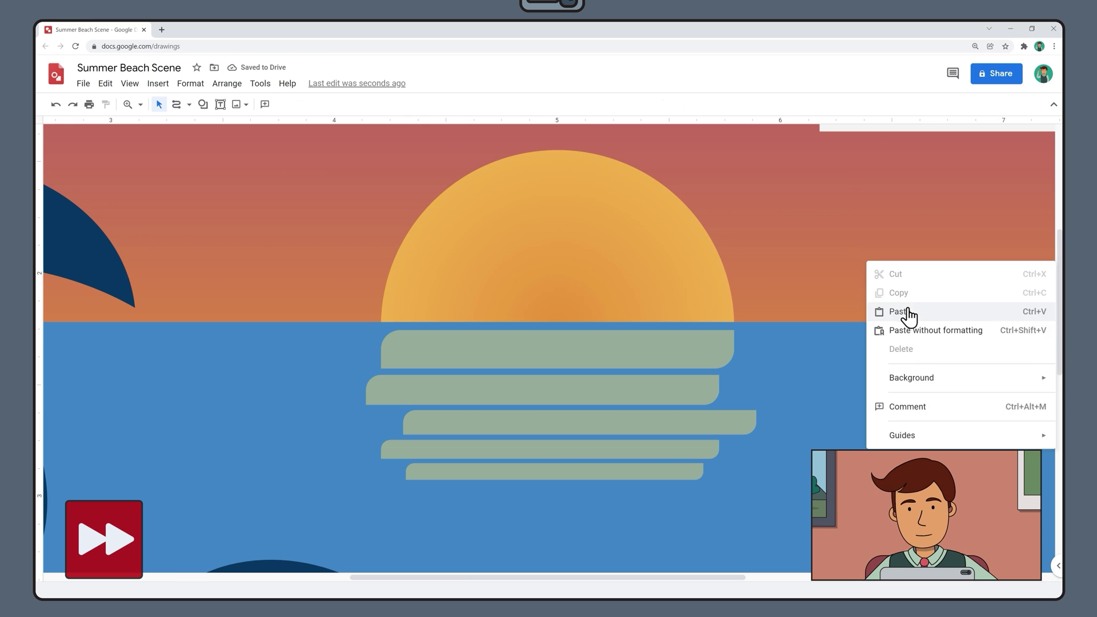
{"action": "left_click", "coordinate": [906, 311]}
{"action": "left_click_drag", "start_coordinate": [796, 521], "coordinate": [683, 520]}
{"action": "left_click_drag", "start_coordinate": [608, 524], "coordinate": [600, 494]}
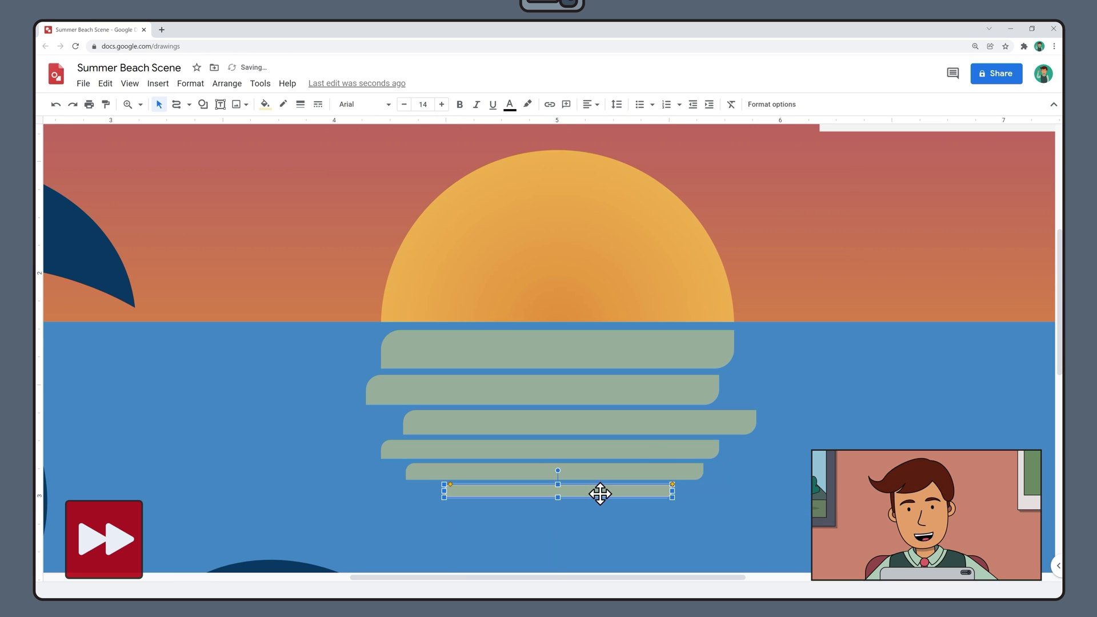
- Copy the sixth reflection bar and place a shorter, thinner seventh bar at the end of the reflection
{"action": "right_click", "coordinate": [600, 494]}
{"action": "left_click", "coordinate": [628, 183]}
{"action": "right_click", "coordinate": [811, 253]}
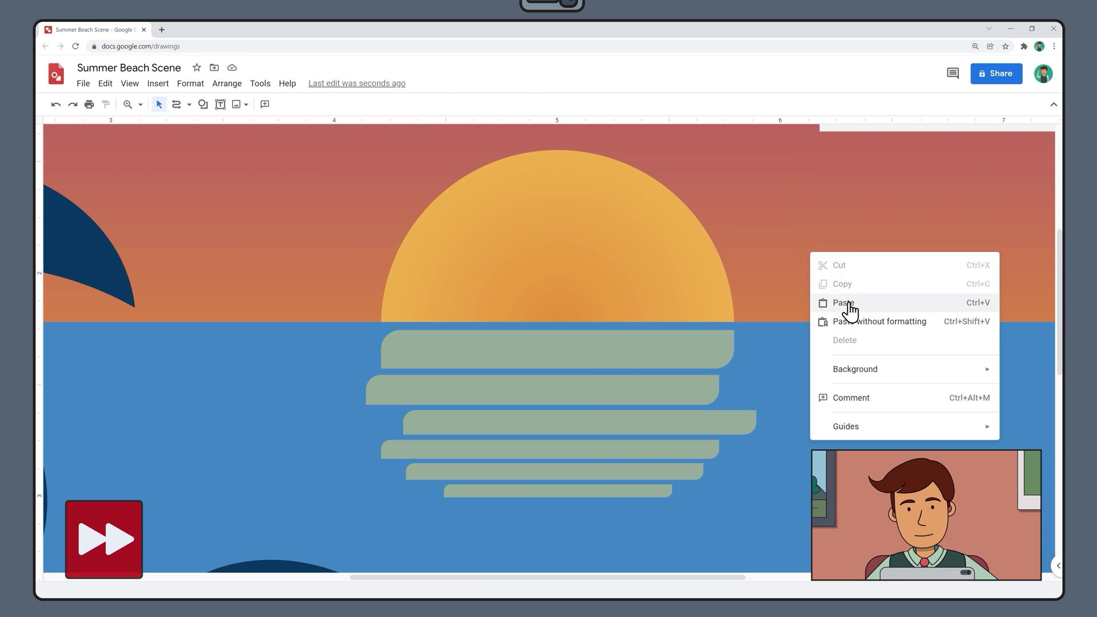
{"action": "left_click", "coordinate": [855, 307]}
{"action": "left_click_drag", "start_coordinate": [649, 531], "coordinate": [620, 512]}
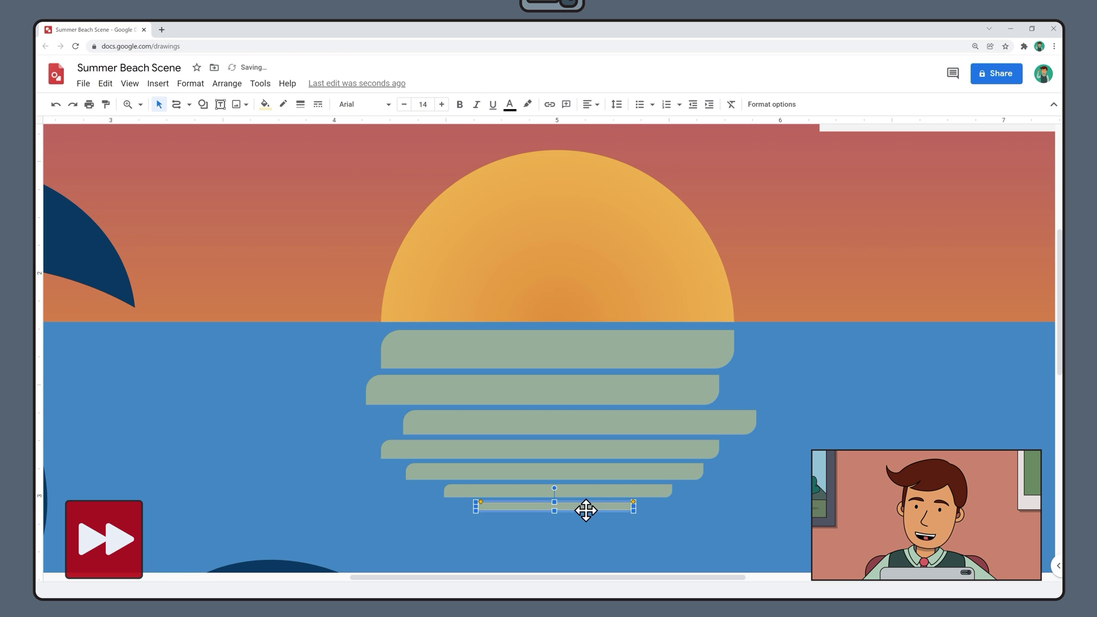
- Stagger the third to sixth reflection bars sideways so their ends look irregular
{"action": "left_click_drag", "start_coordinate": [458, 450], "coordinate": [446, 448]}
{"action": "left_click_drag", "start_coordinate": [670, 421], "coordinate": [659, 421]}
{"action": "left_click_drag", "start_coordinate": [660, 470], "coordinate": [679, 471]}
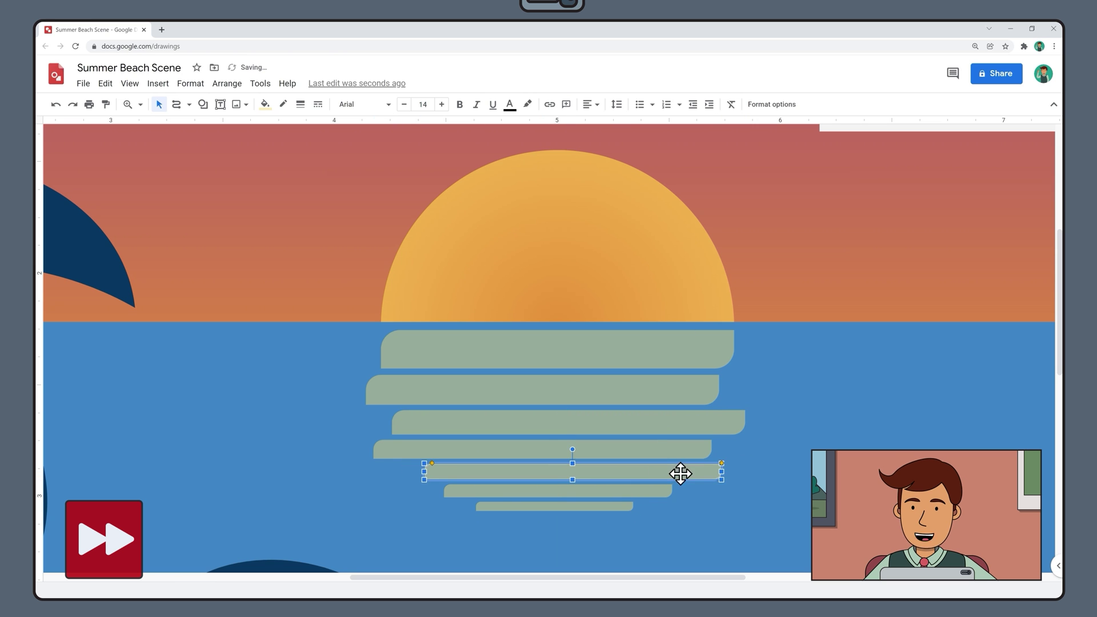
{"action": "left_click_drag", "start_coordinate": [619, 490], "coordinate": [610, 489]}
- Distribute all seven reflection bars evenly in the vertical direction
{"action": "left_click", "coordinate": [633, 506]}
{"action": "left_click", "coordinate": [629, 492], "text": "shift"}
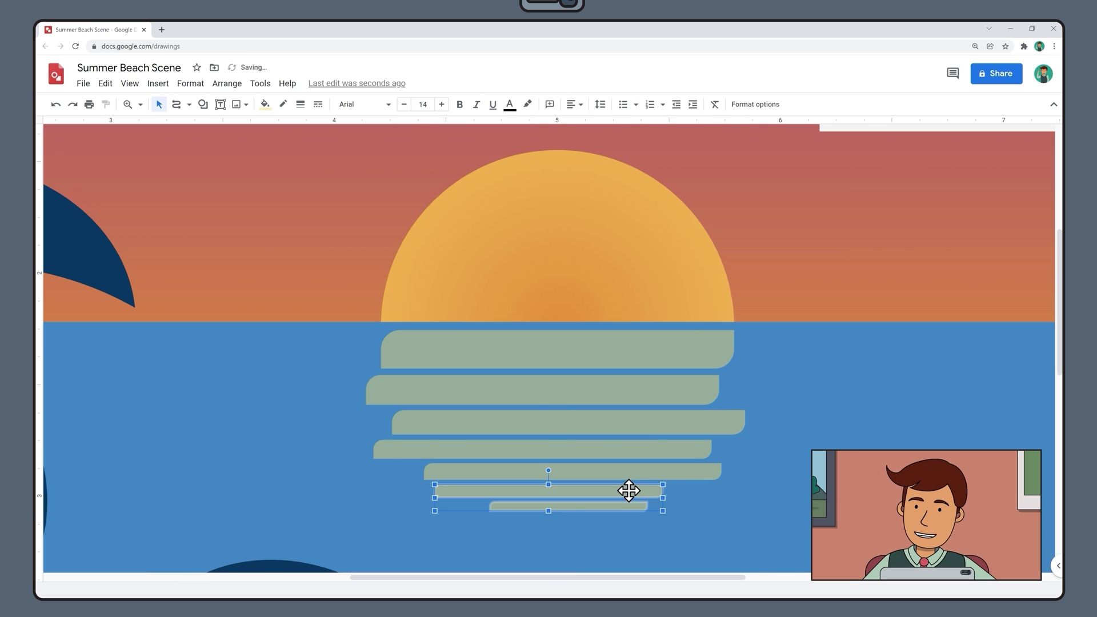
{"action": "left_click", "coordinate": [629, 472], "text": "shift"}
{"action": "left_click", "coordinate": [631, 448], "text": "shift"}
{"action": "left_click", "coordinate": [635, 425], "text": "shift"}
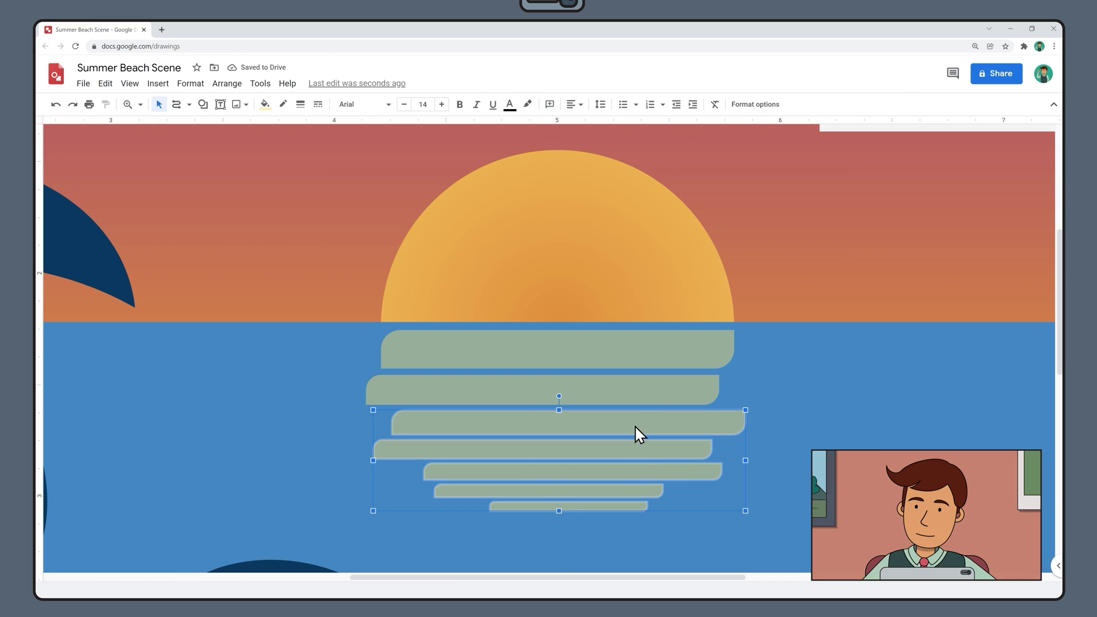
{"action": "left_click", "coordinate": [634, 393], "text": "shift"}
{"action": "left_click", "coordinate": [634, 360], "text": "shift"}
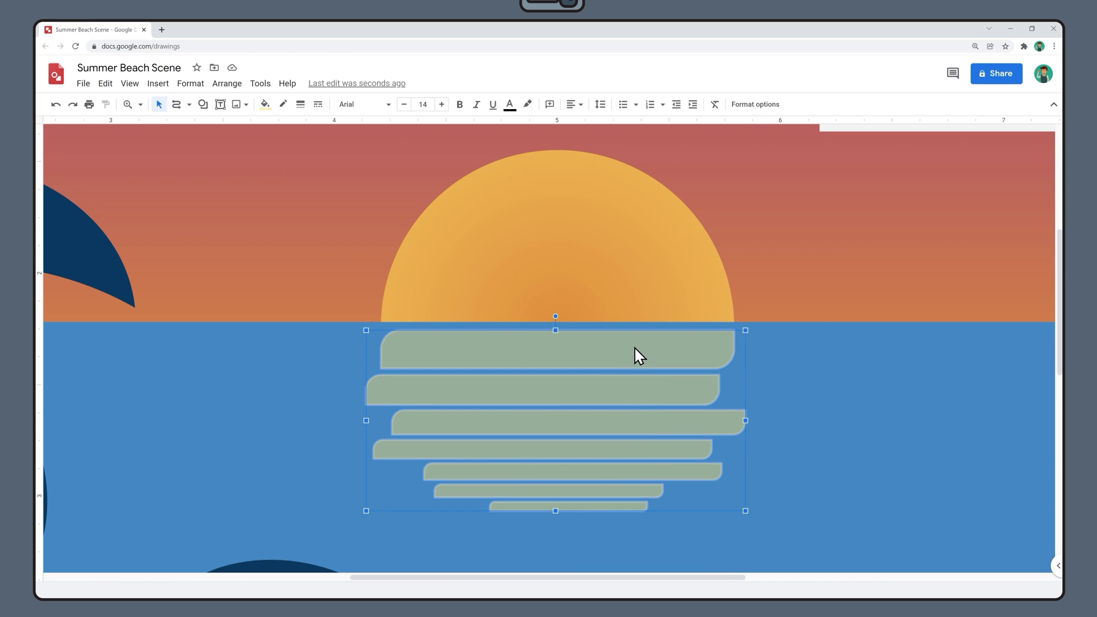
{"action": "right_click", "coordinate": [635, 348]}
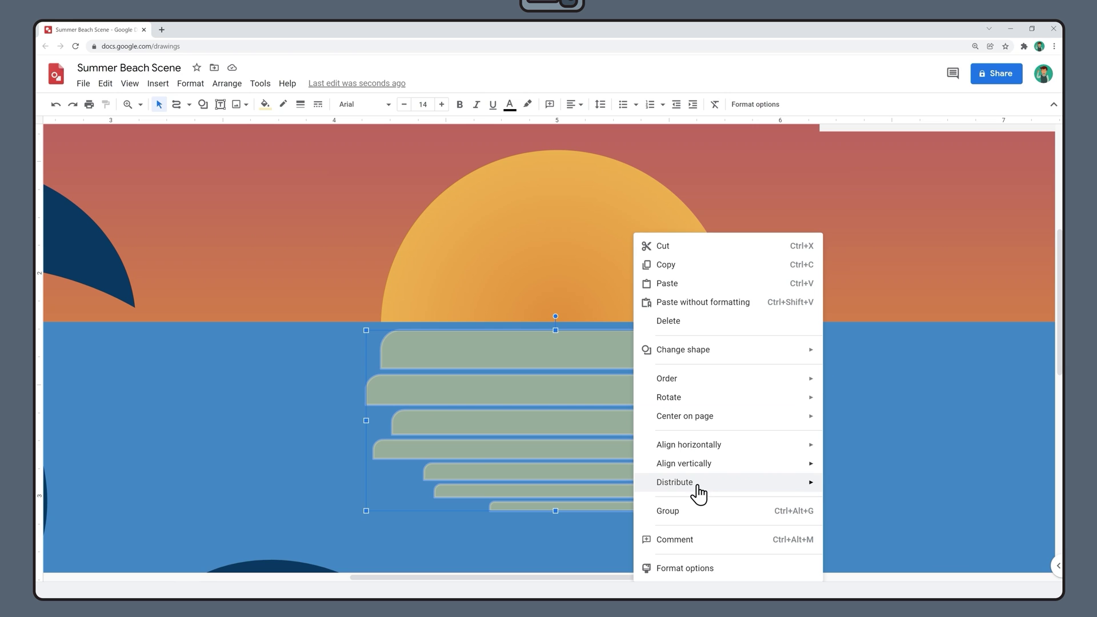
{"action": "mouse_move", "coordinate": [699, 495]}
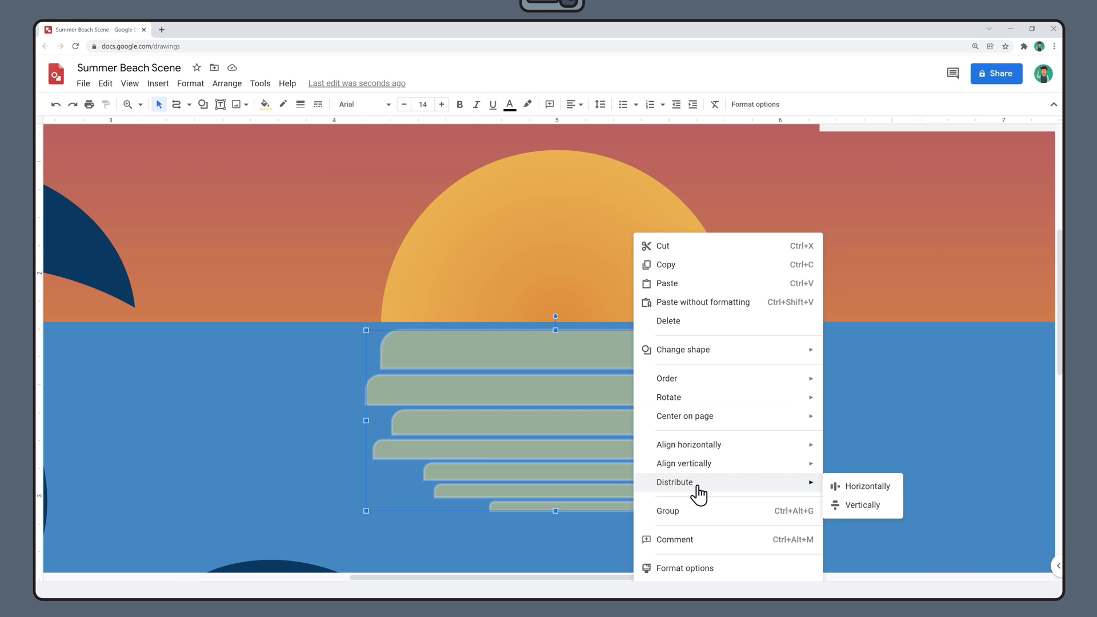
{"action": "left_click", "coordinate": [861, 506]}
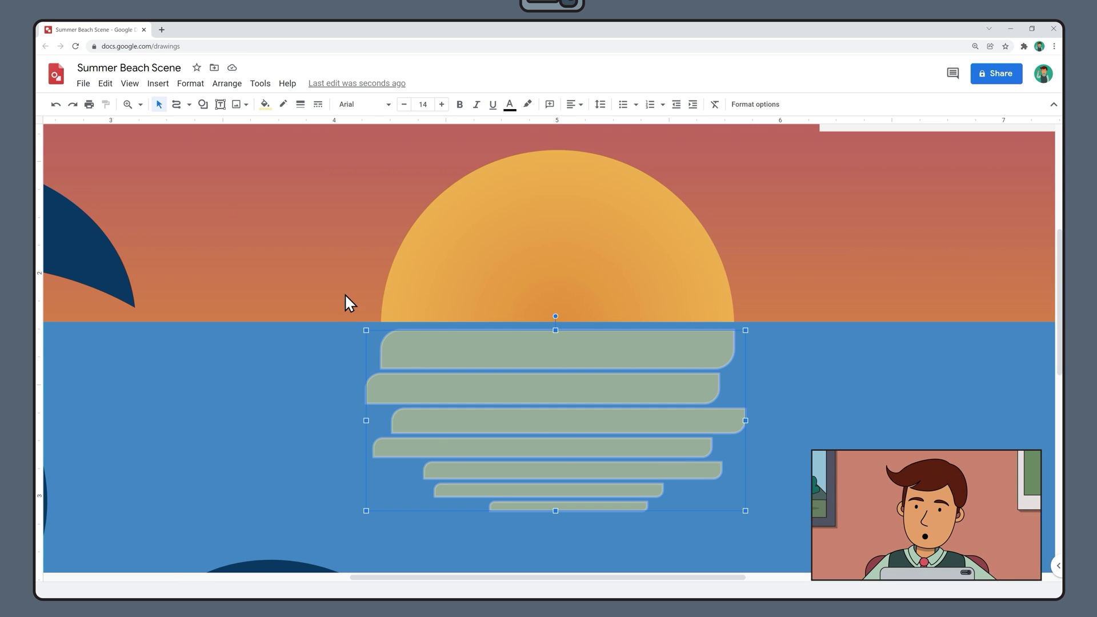
- Draw a small crescent with the Moon shape in the blank area left of the scene and turn it to arch upward
{"action": "left_click", "coordinate": [130, 84]}
{"action": "mouse_move", "coordinate": [147, 104]}
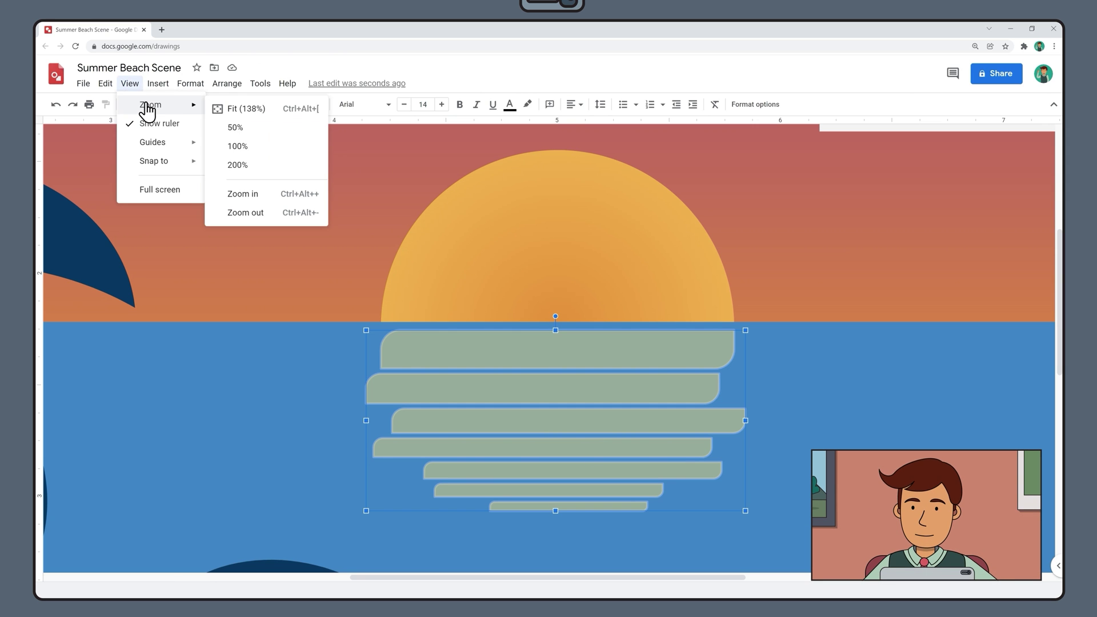
{"action": "left_click", "coordinate": [243, 147]}
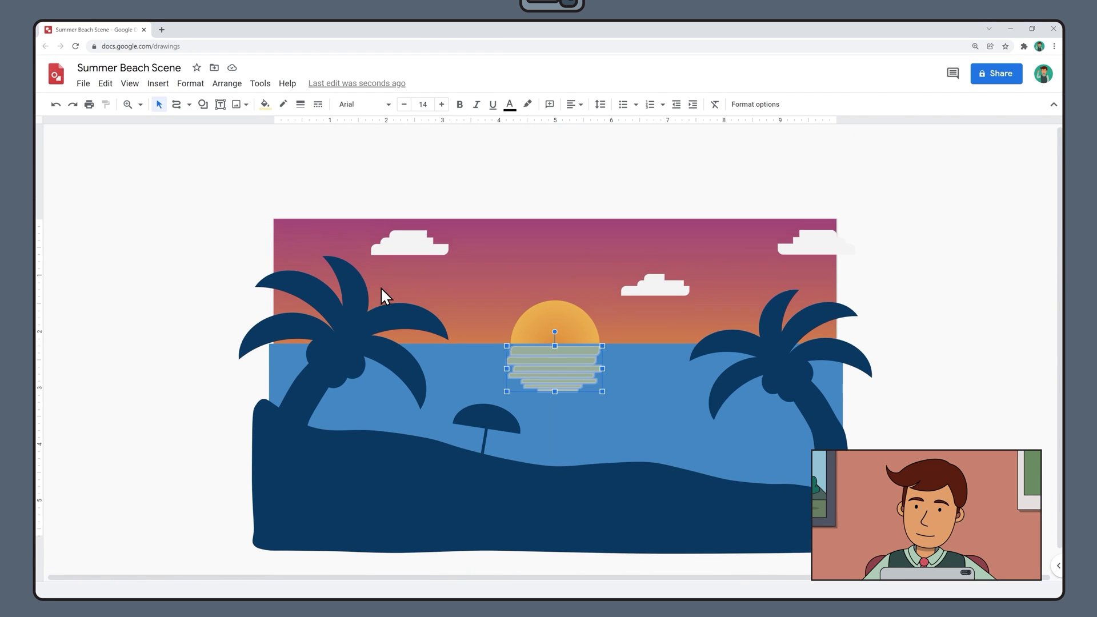
{"action": "scroll", "coordinate": [381, 287], "scroll_direction": "down", "scroll_amount": 1}
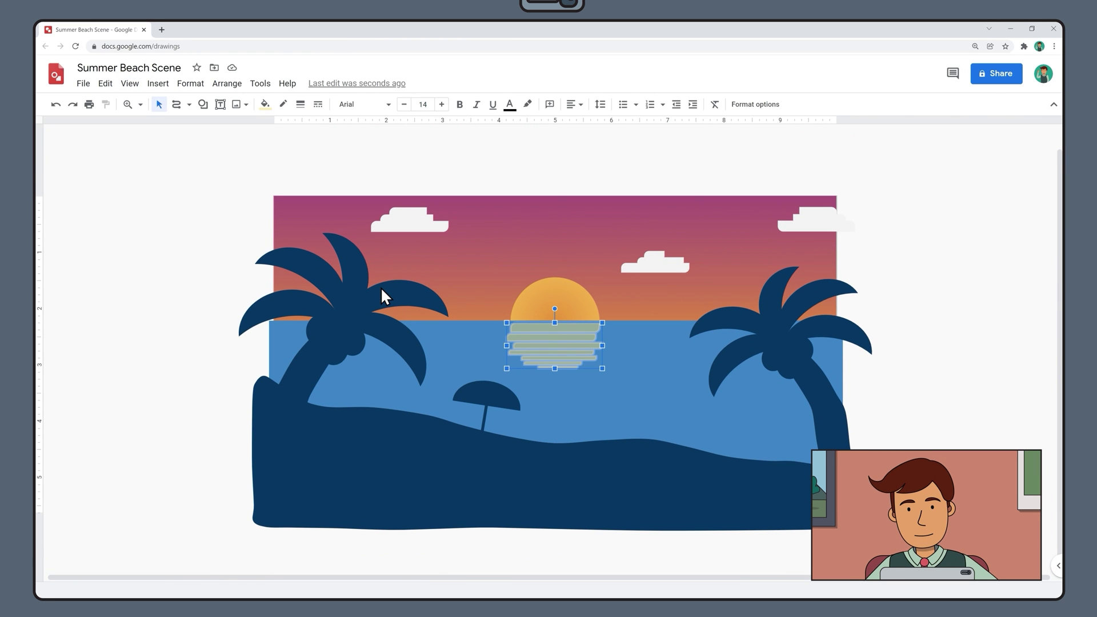
{"action": "left_click", "coordinate": [203, 104]}
{"action": "left_click", "coordinate": [415, 180]}
{"action": "mouse_move", "coordinate": [80, 220]}
{"action": "left_mouse_down"}
{"action": "mouse_move", "coordinate": [94, 255]}
{"action": "mouse_move", "coordinate": [97, 213]}
{"action": "left_mouse_up"}
{"action": "right_click", "coordinate": [122, 262]}
{"action": "left_click", "coordinate": [159, 313]}
{"action": "left_click", "coordinate": [128, 104]}
{"action": "left_click", "coordinate": [67, 203]}
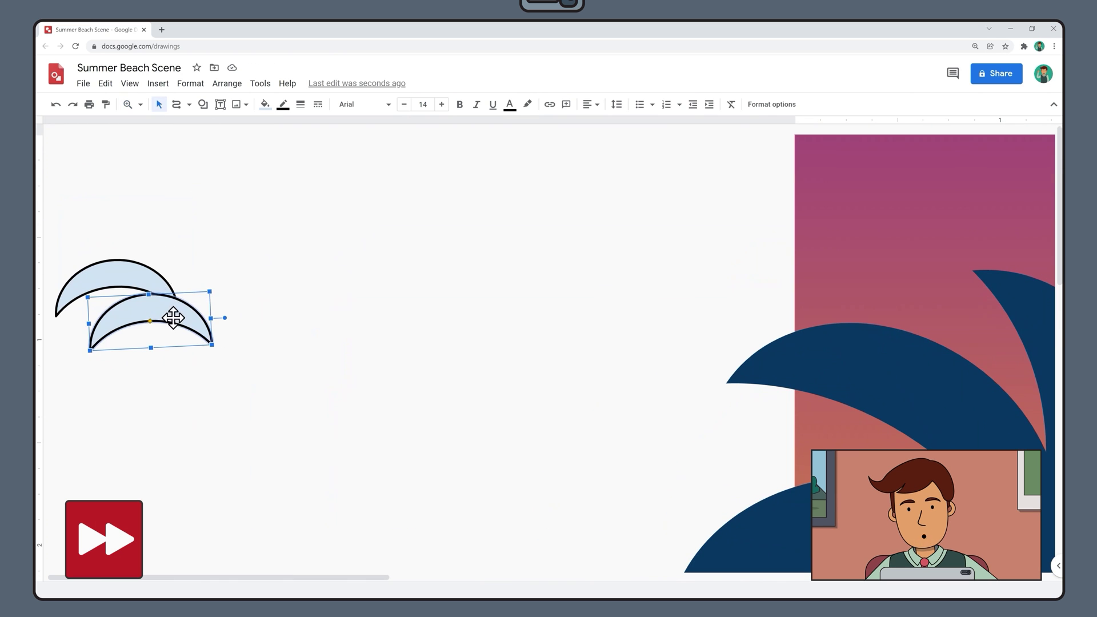
- Join the two crescents side by side as a bird's wings and fill both with dark blue
{"action": "left_click_drag", "start_coordinate": [172, 319], "coordinate": [258, 273]}
{"action": "left_click", "coordinate": [118, 273], "text": "shift"}
{"action": "left_click", "coordinate": [265, 104]}
{"action": "left_click", "coordinate": [360, 284]}
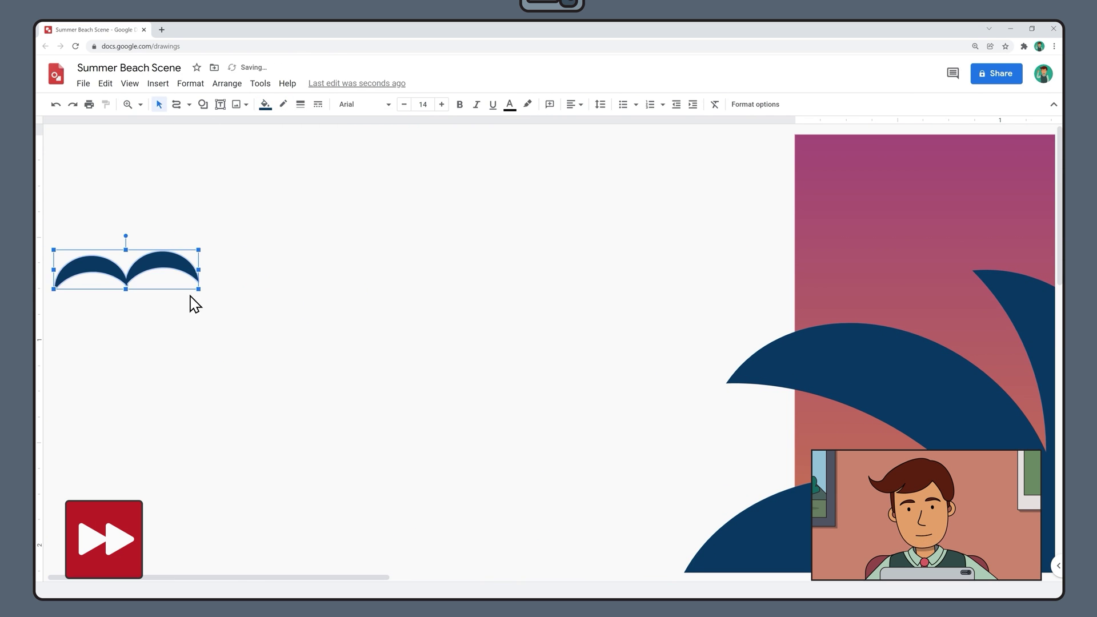
{"action": "left_click", "coordinate": [191, 302]}
- Move the bird into the sky between the left palm and the sun and copy it to form a flock of three
{"action": "left_click", "coordinate": [141, 104]}
{"action": "left_click", "coordinate": [177, 125]}
{"action": "left_click_drag", "start_coordinate": [201, 326], "coordinate": [581, 359]}
{"action": "right_click", "coordinate": [589, 359]}
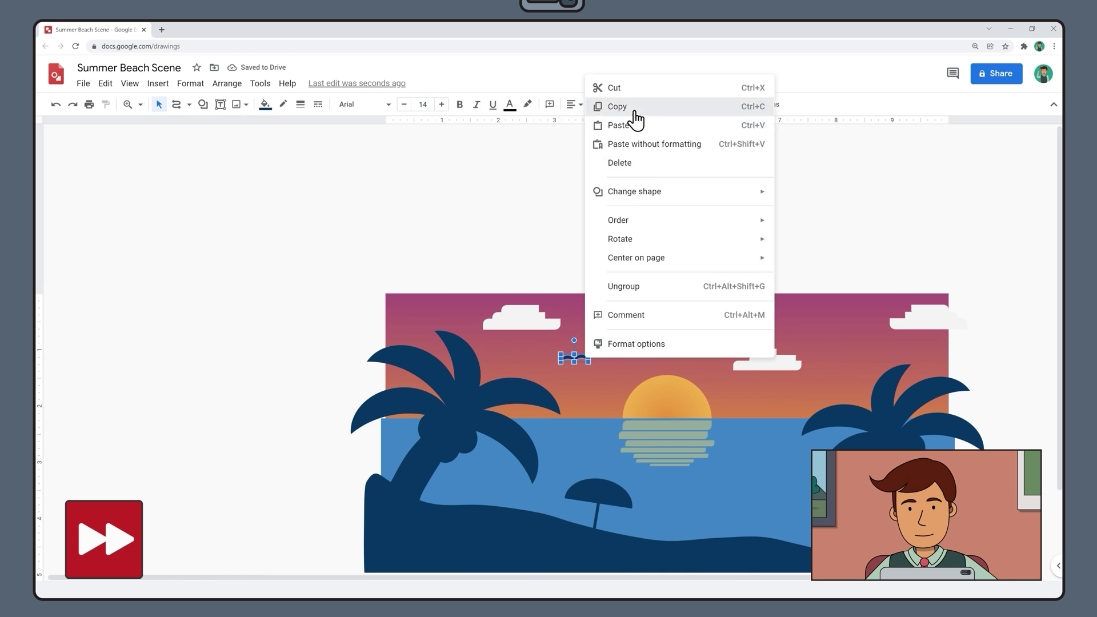
{"action": "left_click", "coordinate": [618, 124]}
{"action": "scroll", "coordinate": [596, 359], "scroll_direction": "up", "scroll_amount": 5}
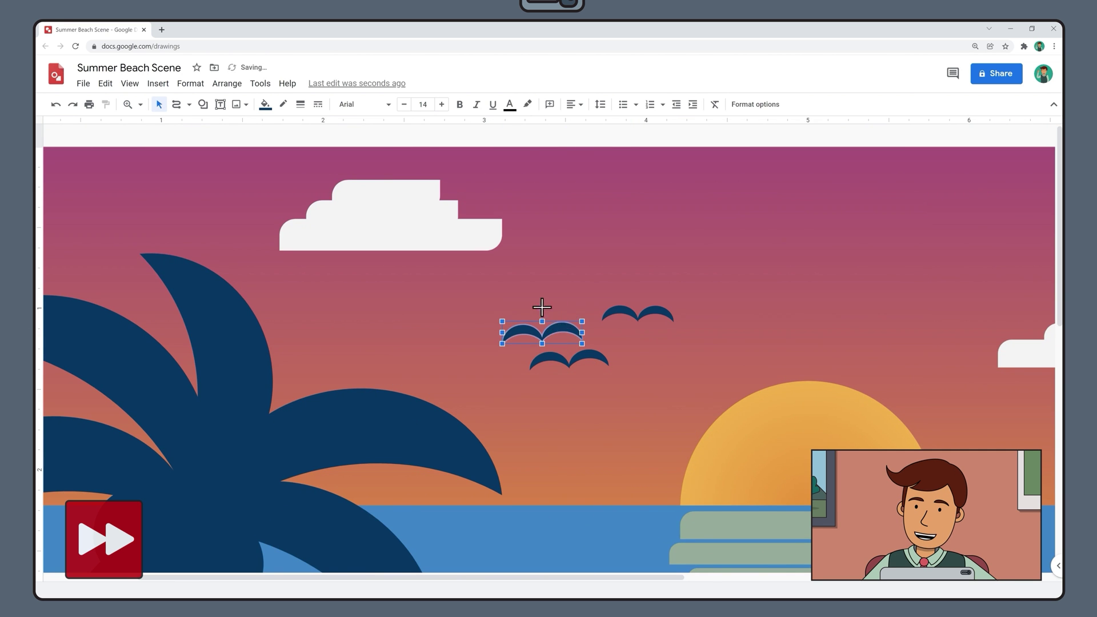
- Paste copies of the bird and arrange a second flock of three between the middle and right clouds
{"action": "scroll", "coordinate": [640, 315], "scroll_direction": "right", "scroll_amount": 11}
{"action": "key", "text": "ctrl+v"}
{"action": "left_click_drag", "start_coordinate": [539, 379], "coordinate": [884, 257]}
{"action": "scroll", "coordinate": [885, 257], "scroll_direction": "right", "scroll_amount": 10}
{"action": "left_click_drag", "start_coordinate": [299, 247], "coordinate": [662, 264]}
{"action": "left_click_drag", "start_coordinate": [748, 279], "coordinate": [715, 264]}
{"action": "left_click_drag", "start_coordinate": [643, 253], "coordinate": [704, 248]}
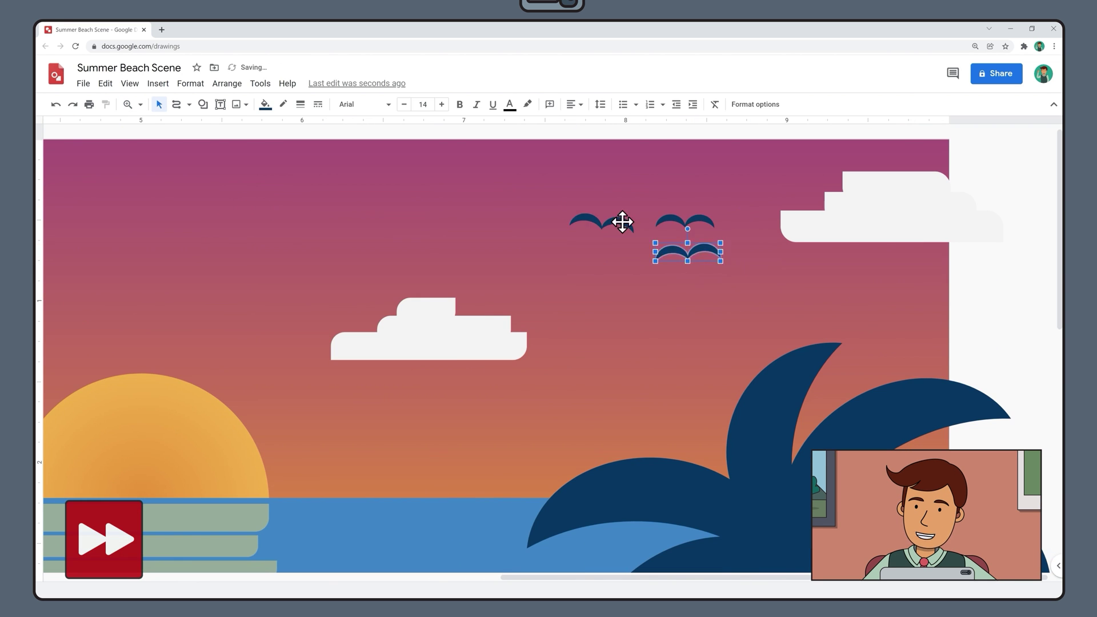
- Draw a triangle for a sail in the blank area left of the scene
{"action": "left_click", "coordinate": [140, 104]}
{"action": "left_click", "coordinate": [181, 115]}
{"action": "left_click", "coordinate": [203, 104]}
{"action": "left_click", "coordinate": [257, 166]}
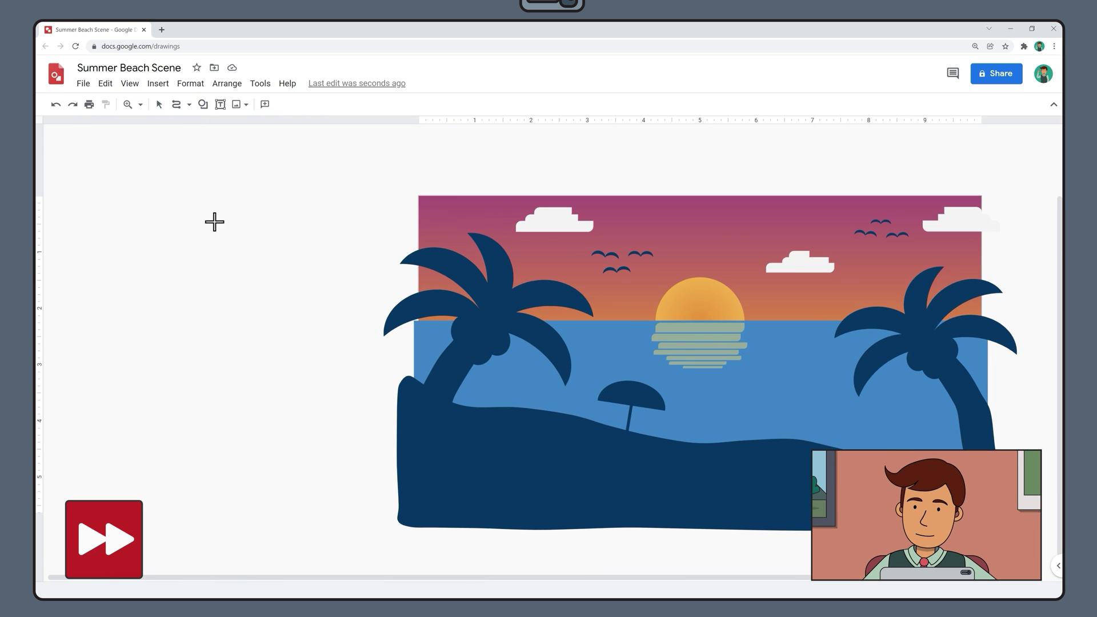
{"action": "left_click_drag", "start_coordinate": [213, 220], "coordinate": [244, 274]}
- Duplicate the triangular sail and place the mirrored copy beside the first with a narrow gap between them
{"action": "left_click", "coordinate": [128, 104]}
{"action": "left_click_drag", "start_coordinate": [160, 180], "coordinate": [293, 337]}
{"action": "key", "text": "ctrl+d"}
{"action": "left_click_drag", "start_coordinate": [522, 337], "coordinate": [348, 338]}
{"action": "left_click_drag", "start_coordinate": [414, 360], "coordinate": [375, 360]}
- Draw a wide rectangle with two rounded corners, flip it upside down, and place it beneath the sails as the hull
{"action": "left_click", "coordinate": [203, 104]}
{"action": "mouse_move", "coordinate": [231, 125]}
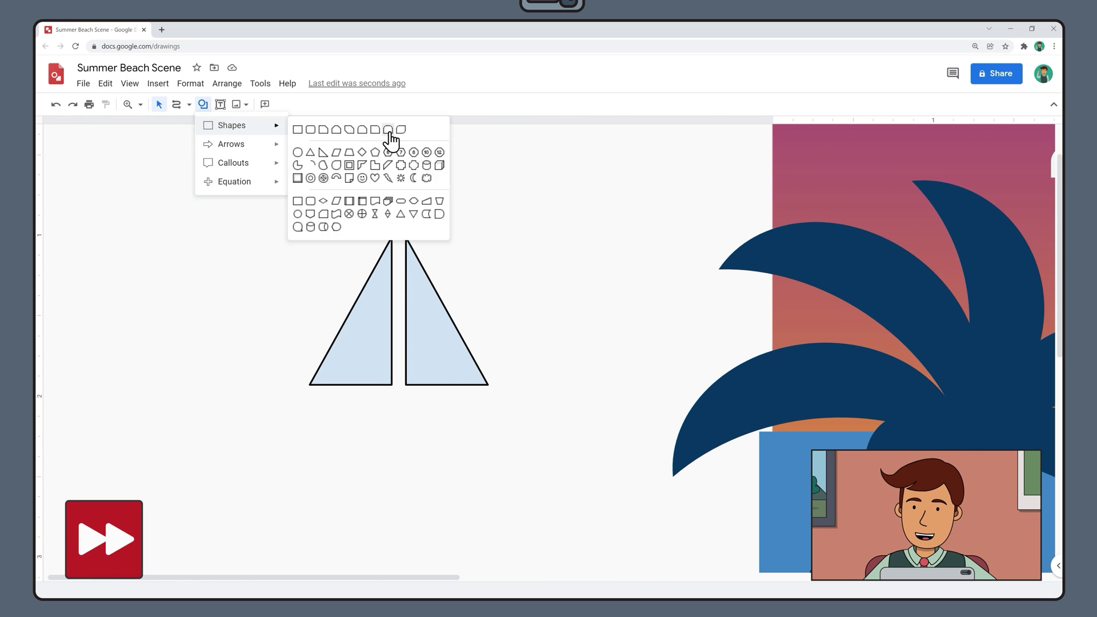
{"action": "left_click", "coordinate": [392, 140]}
{"action": "left_click_drag", "start_coordinate": [312, 178], "coordinate": [476, 206]}
{"action": "left_click_drag", "start_coordinate": [394, 164], "coordinate": [396, 254]}
{"action": "left_click_drag", "start_coordinate": [395, 193], "coordinate": [389, 408]}
{"action": "left_click_drag", "start_coordinate": [471, 408], "coordinate": [496, 408]}
- Draw a tall, thin rectangle as the boat's mast and centre it above the hull
{"action": "left_click", "coordinate": [202, 104]}
{"action": "left_click", "coordinate": [300, 130]}
{"action": "left_click_drag", "start_coordinate": [485, 206], "coordinate": [492, 338]}
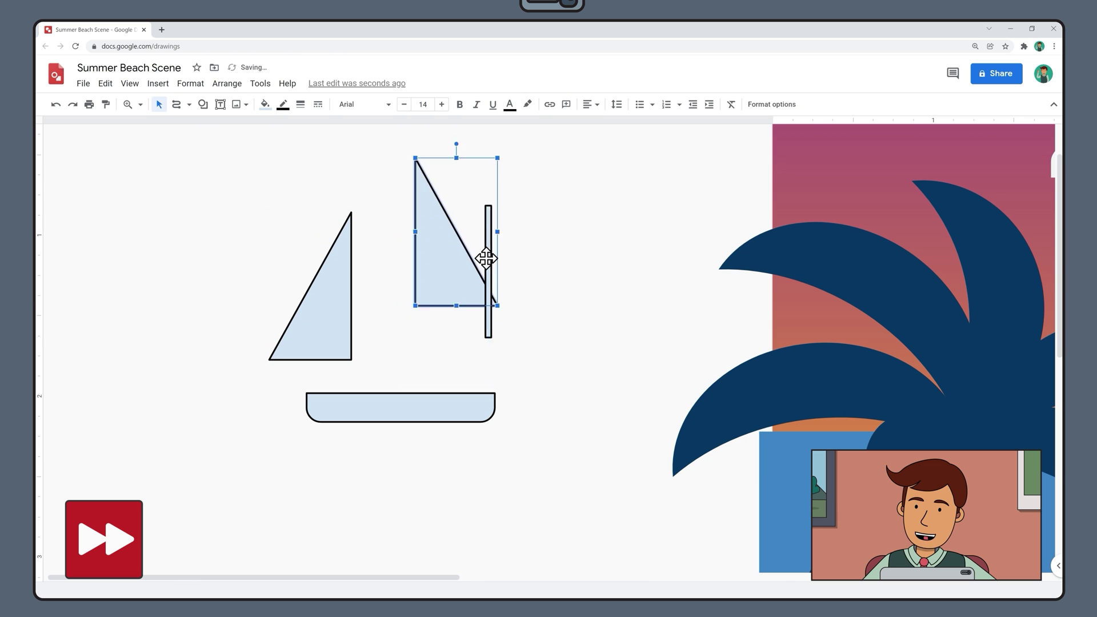
{"action": "left_click_drag", "start_coordinate": [489, 259], "coordinate": [400, 310]}
- Place a triangular sail on each side of the mast and extend the mast slightly above the sail tips
{"action": "left_click_drag", "start_coordinate": [424, 232], "coordinate": [417, 311]}
{"action": "left_click", "coordinate": [401, 321]}
{"action": "left_click_drag", "start_coordinate": [401, 256], "coordinate": [401, 225]}
{"action": "key", "text": "ctrl+z"}
{"action": "left_click_drag", "start_coordinate": [331, 320], "coordinate": [371, 345]}
- Narrow the hull beneath the sails and fill all the boat parts with dark blue
{"action": "left_click", "coordinate": [613, 350]}
{"action": "left_click", "coordinate": [439, 408]}
{"action": "left_click_drag", "start_coordinate": [495, 407], "coordinate": [453, 409]}
{"action": "left_click_drag", "start_coordinate": [275, 206], "coordinate": [518, 446]}
{"action": "left_click", "coordinate": [265, 104]}
- Shrink the sailboat and place it on the sea at the horizon between the sun and the right palm
{"action": "left_click", "coordinate": [141, 104]}
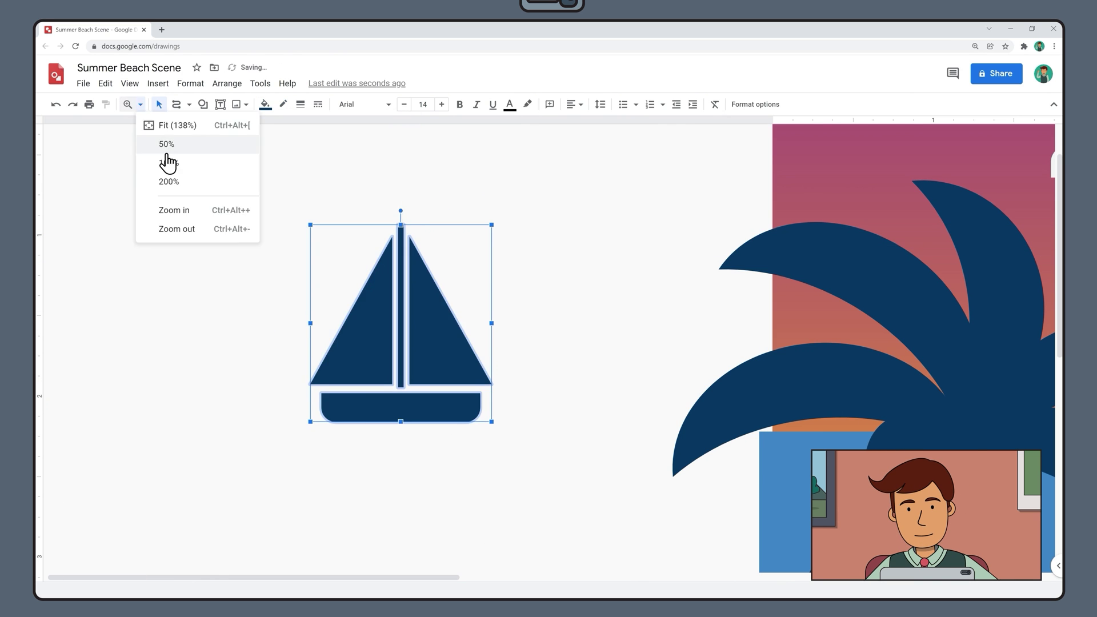
{"action": "left_click", "coordinate": [167, 161]}
{"action": "left_click_drag", "start_coordinate": [299, 377], "coordinate": [267, 343]}
{"action": "left_click_drag", "start_coordinate": [251, 326], "coordinate": [784, 391]}
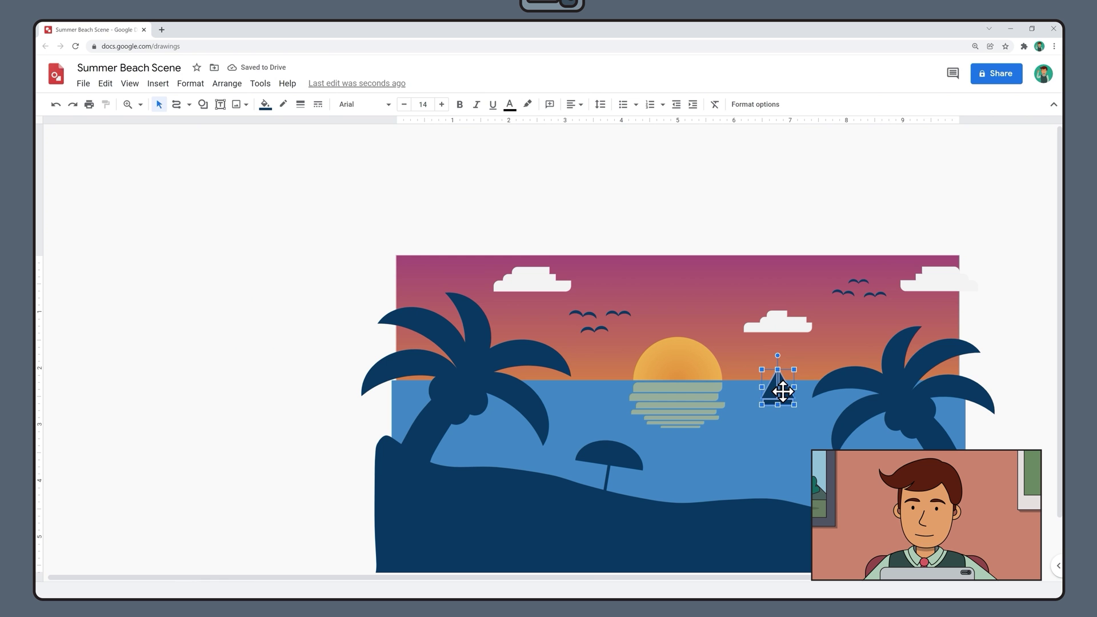